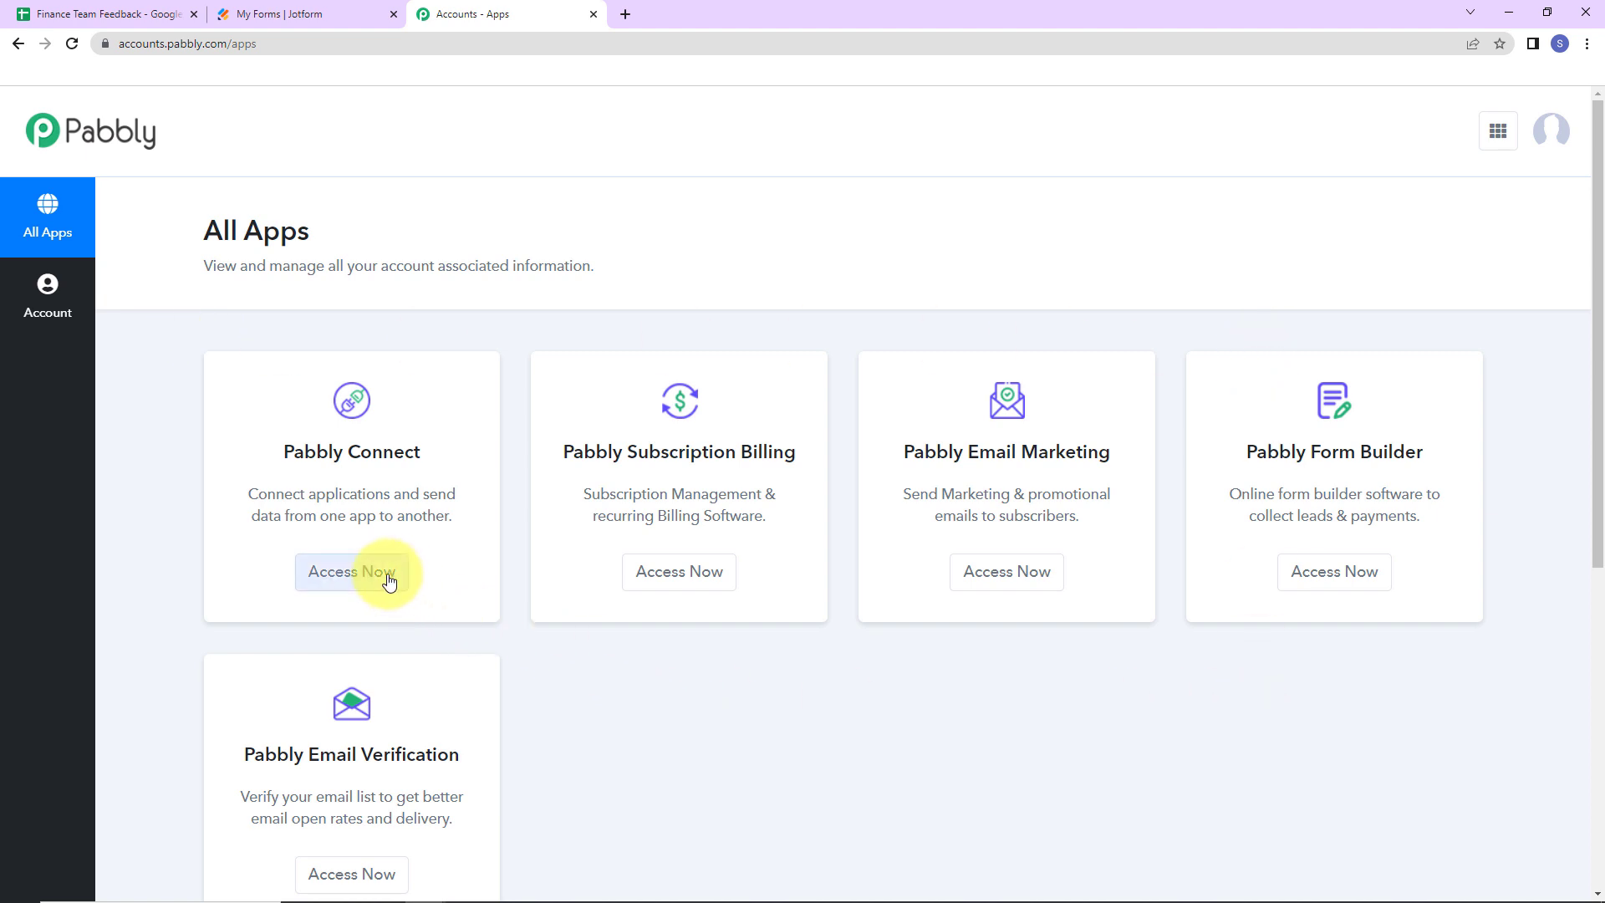
- Create a Pabbly Connect workflow named 'Add/Update Additional Data in Google Sheet on Form Submission'
left_click(351, 572)
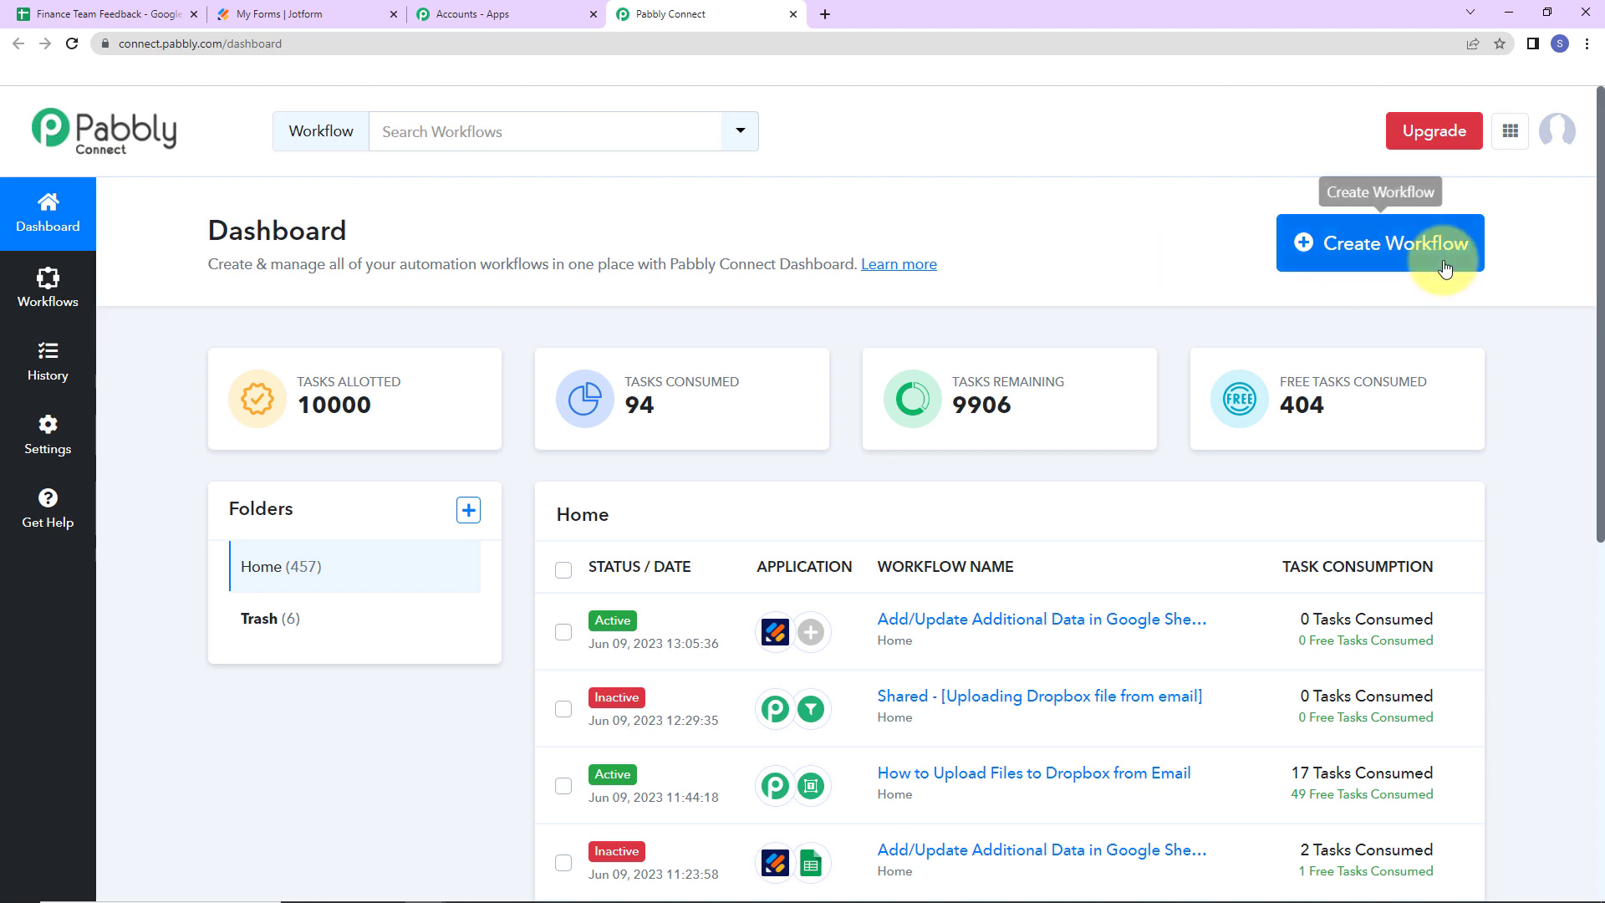
left_click(1359, 271)
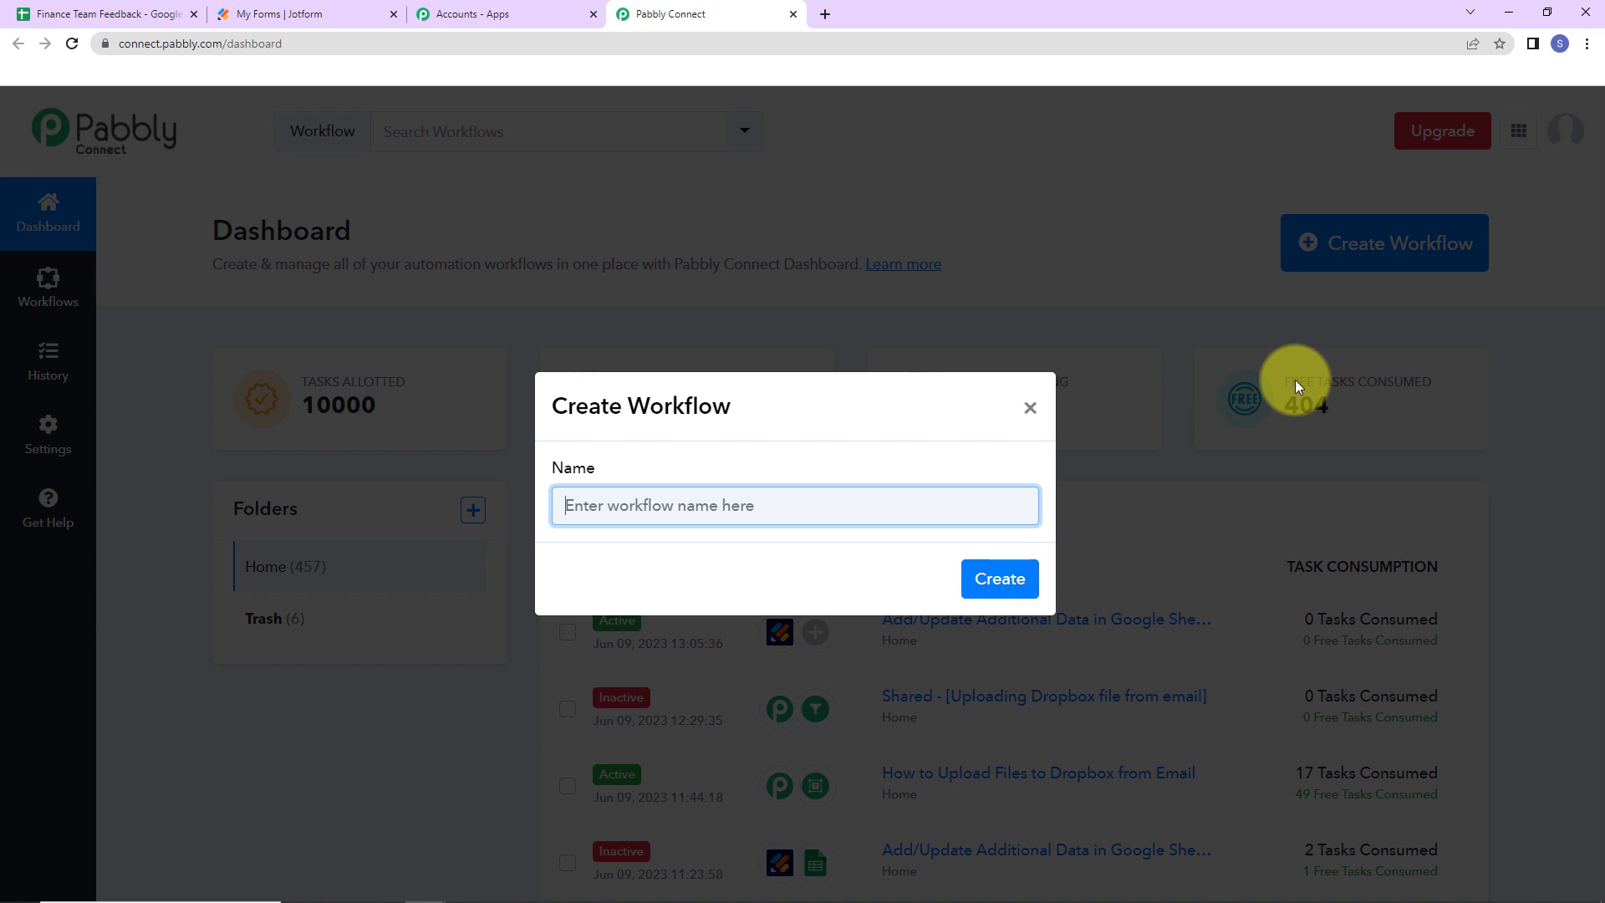
type("Add/Update Additional Data in Google Sheet on Form Submission")
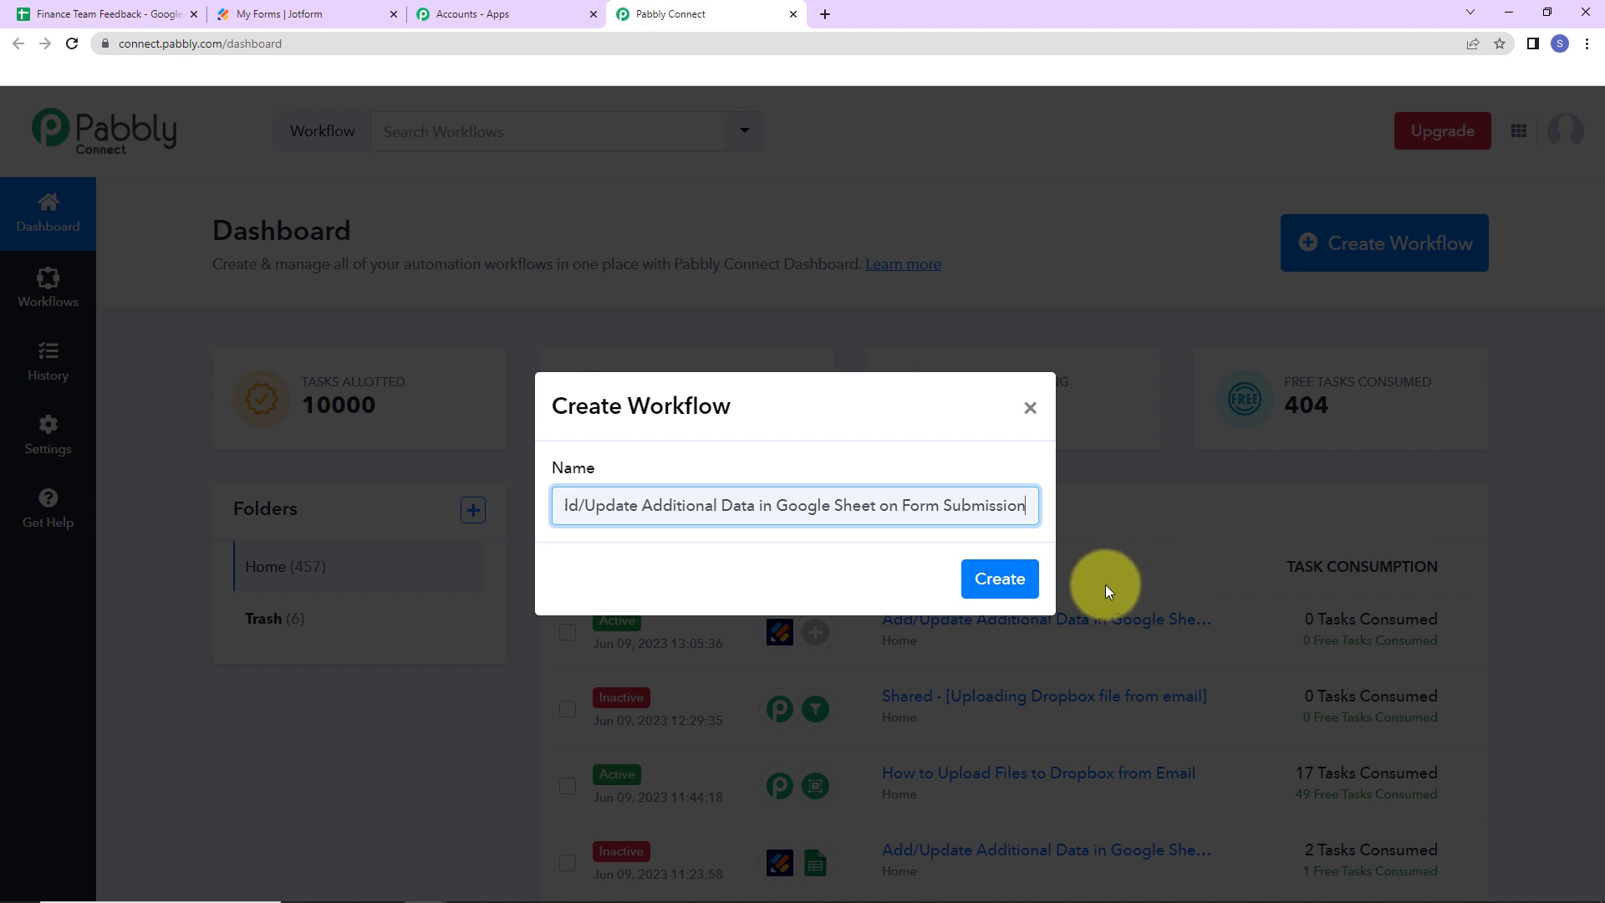
left_click(1003, 581)
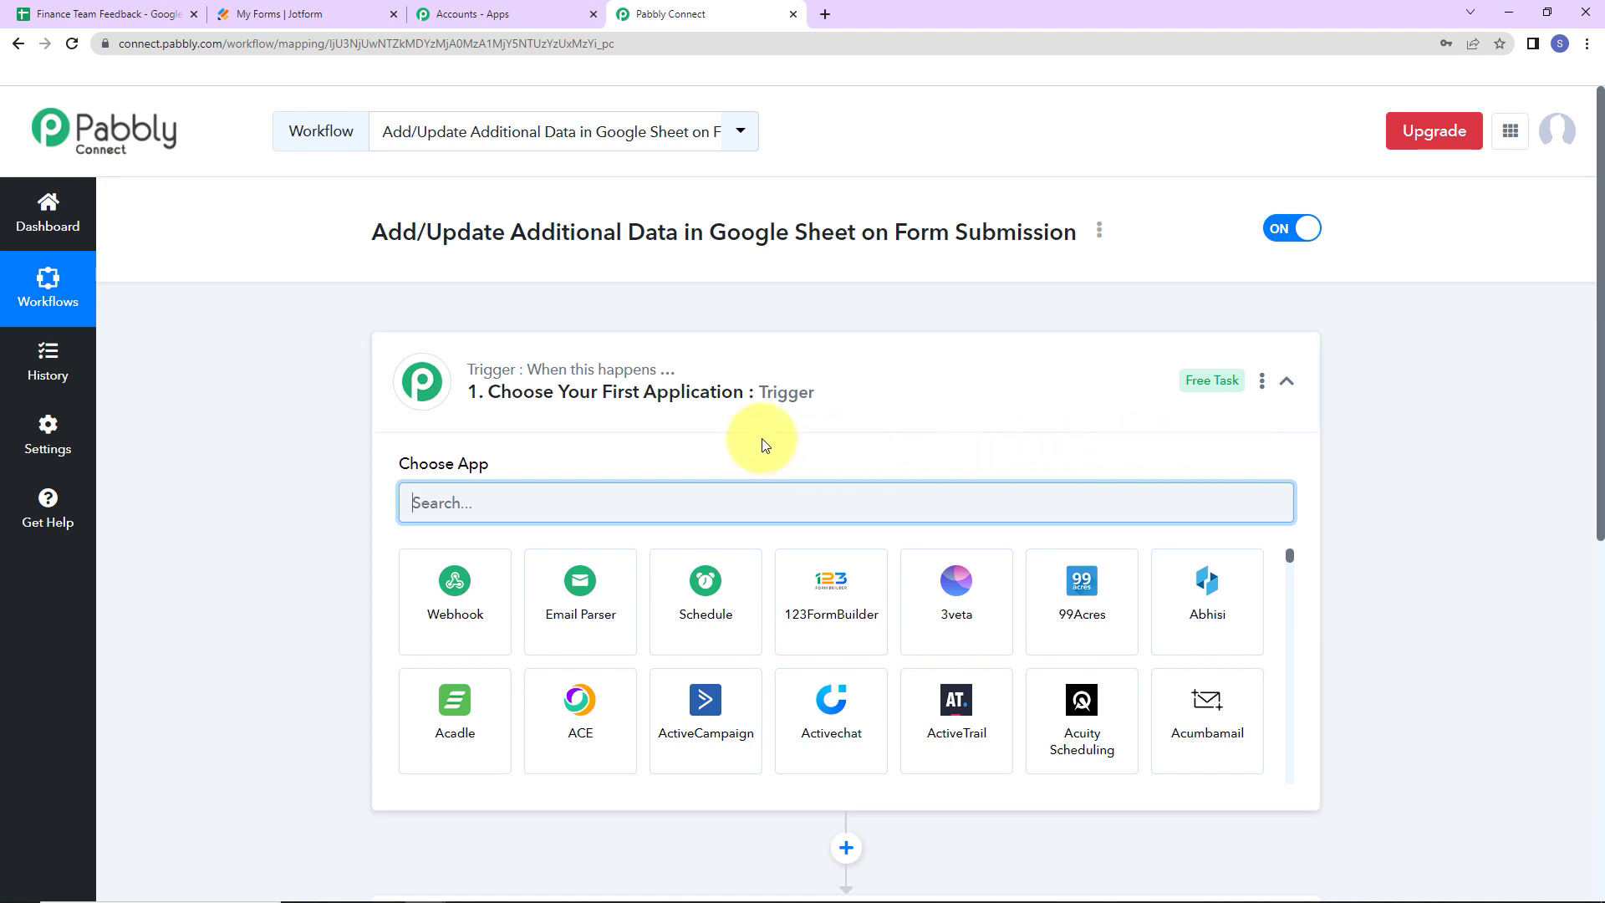
- Set Jotform New Response as the trigger, copy its webhook URL and start capturing responses
scroll(760, 438, "down", 2)
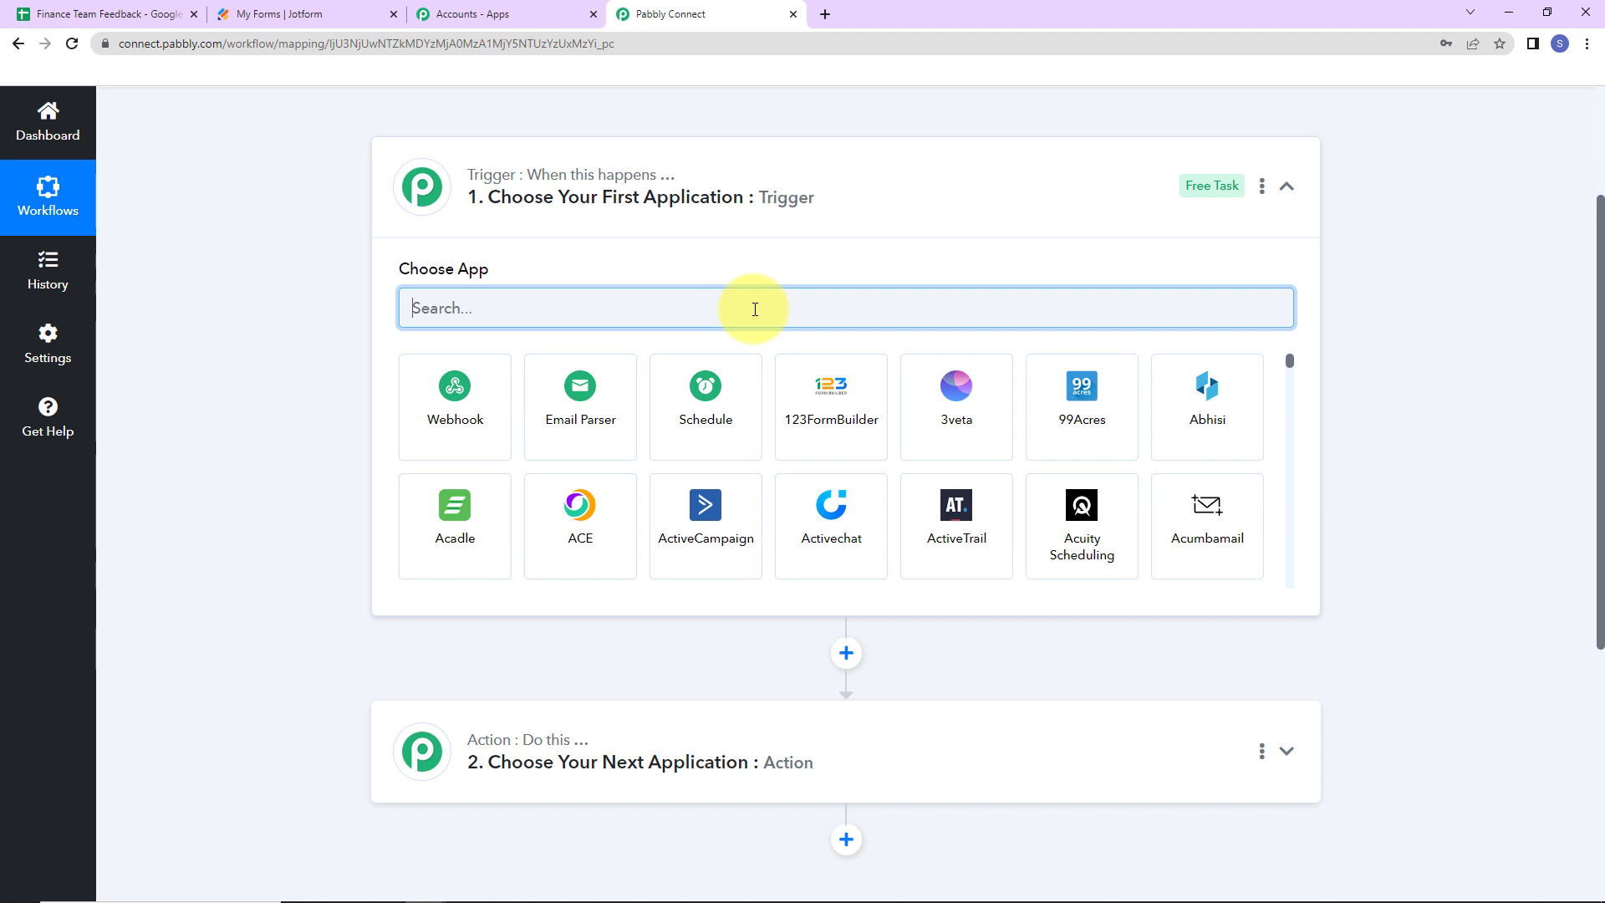
type("jot")
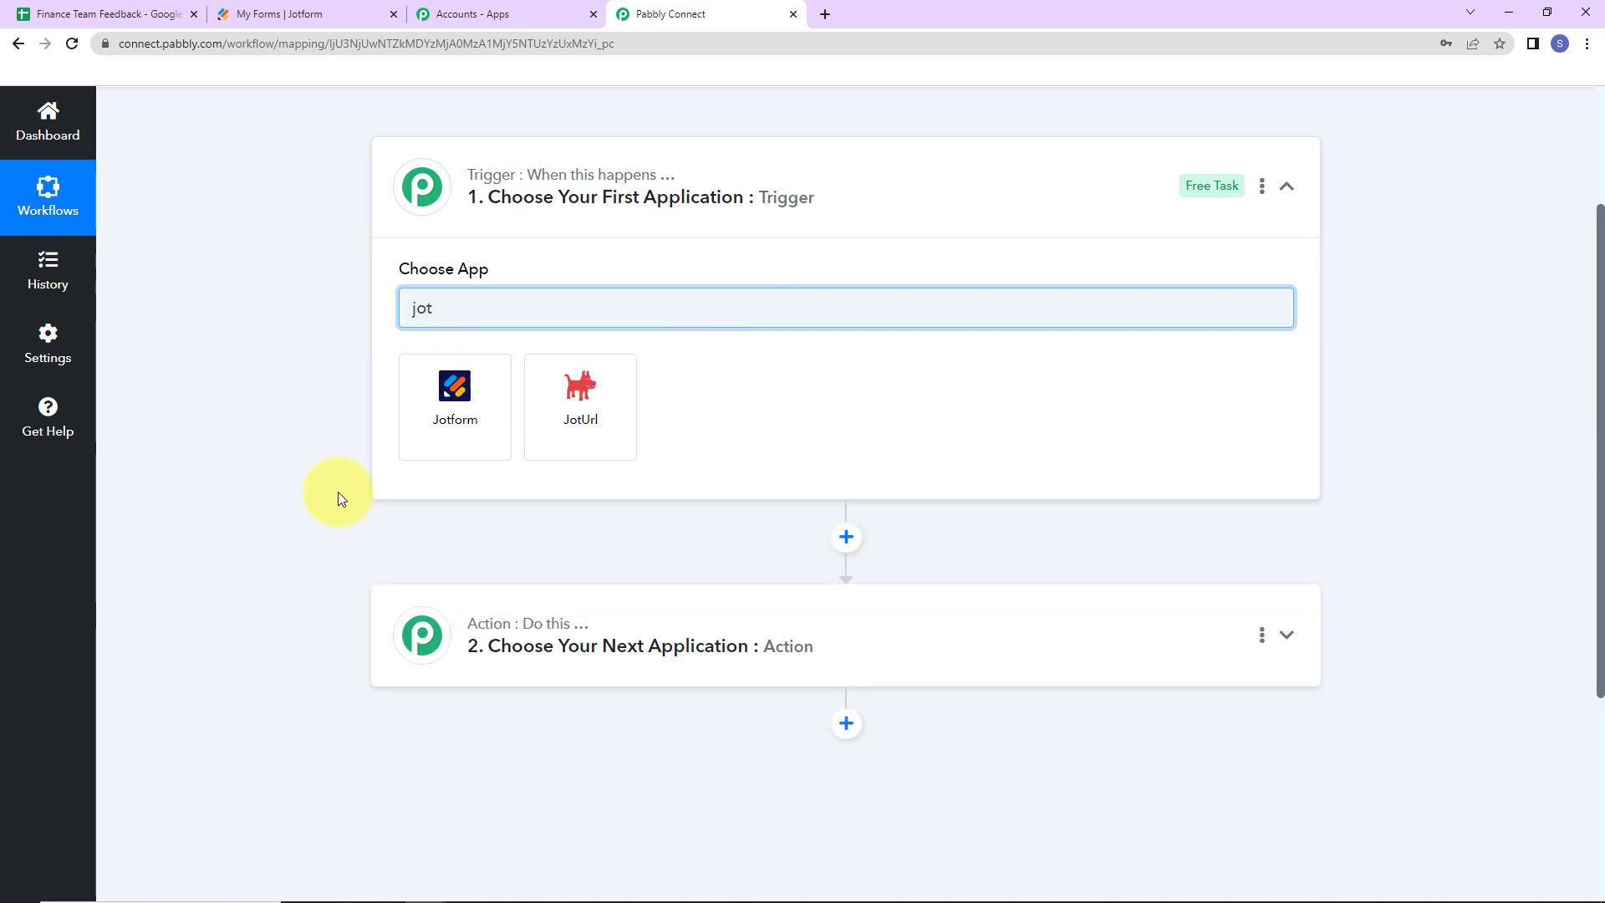
left_click(478, 420)
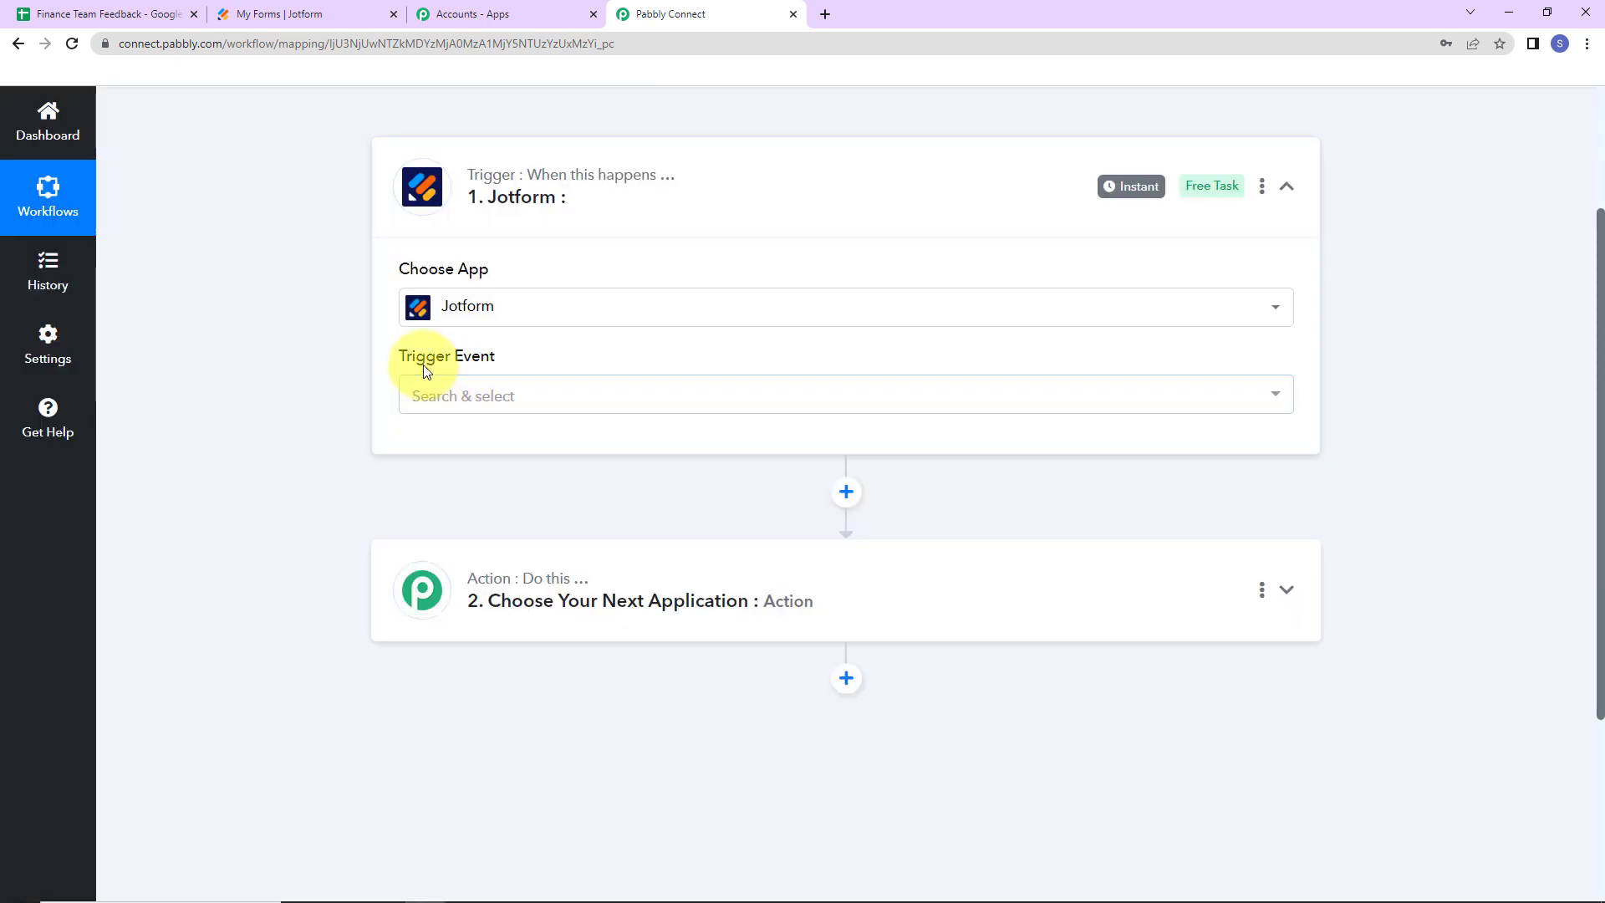
mouse_move(458, 369)
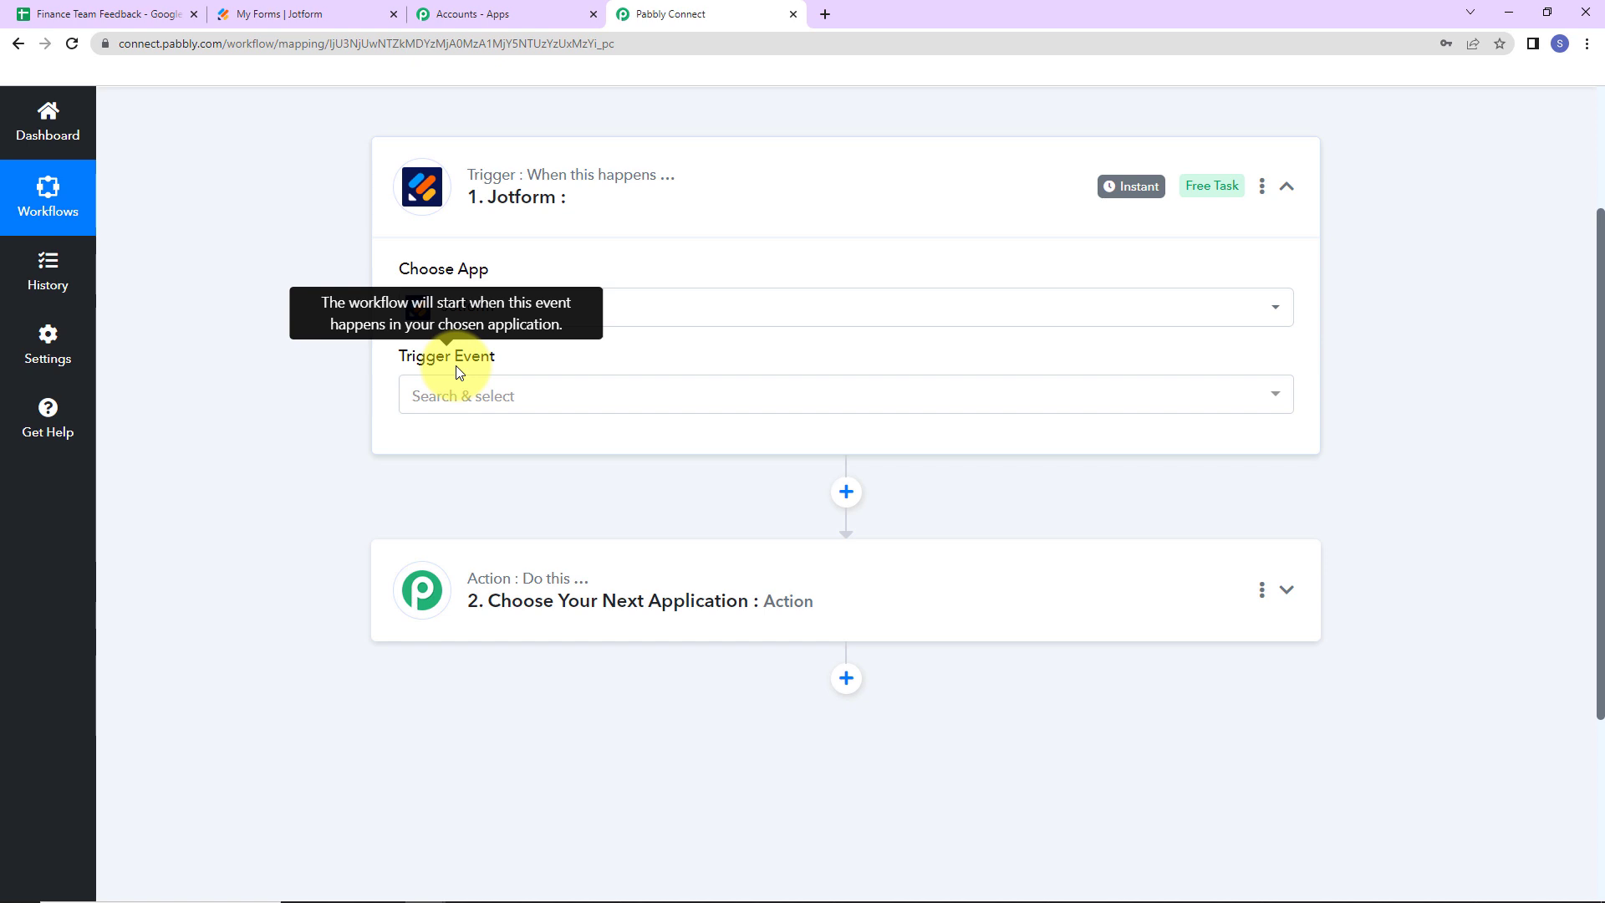
left_click(466, 394)
left_click(466, 500)
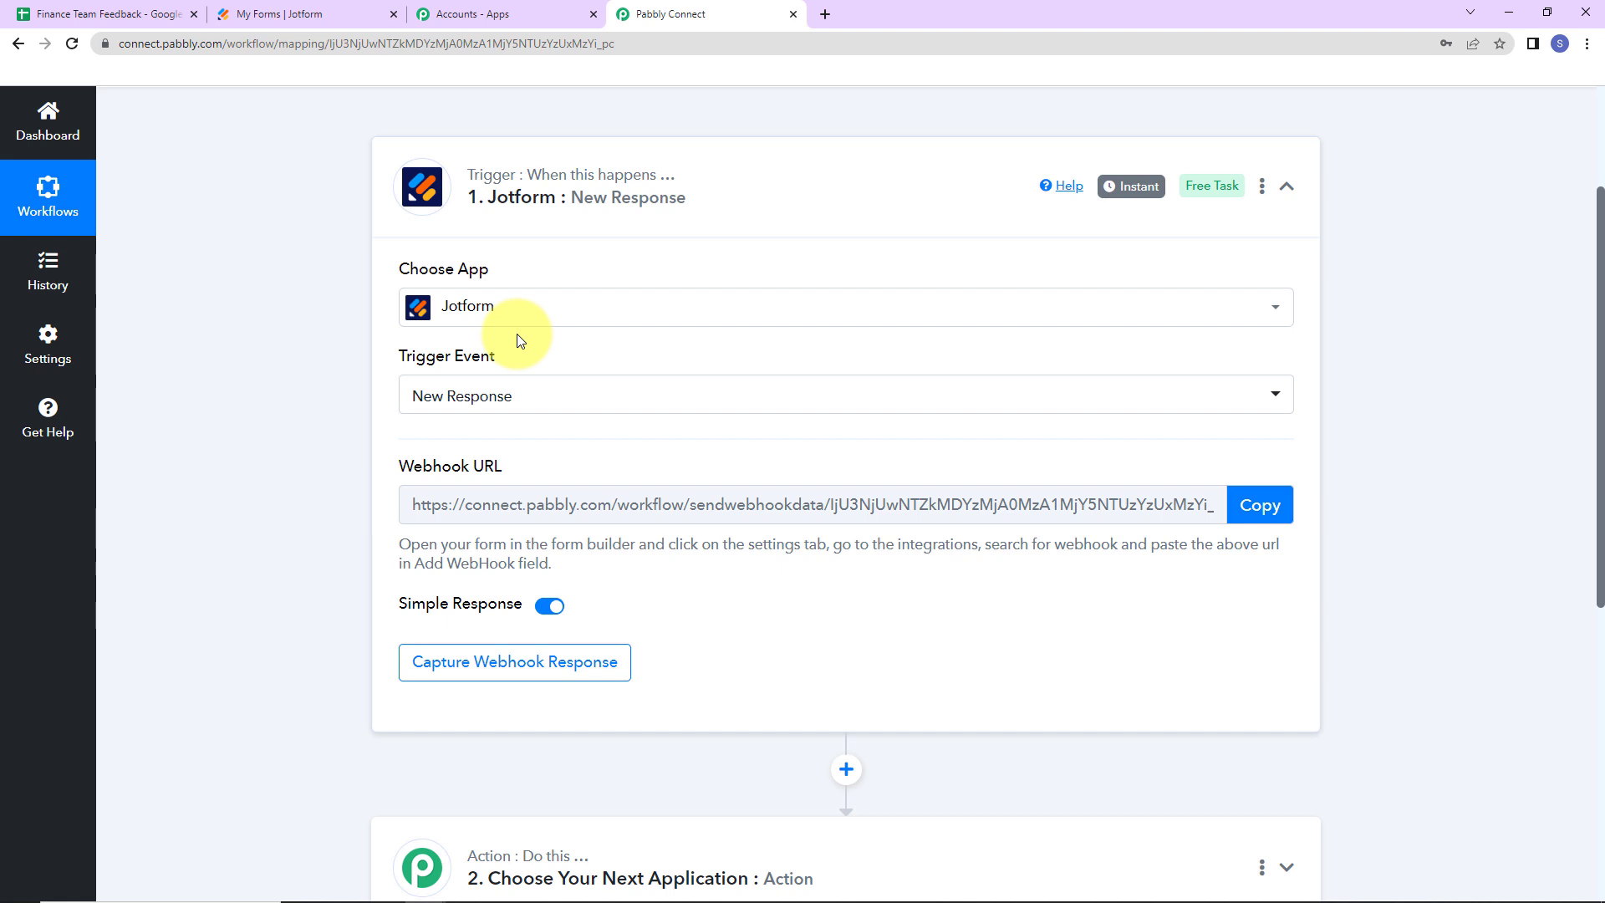
left_click(1248, 512)
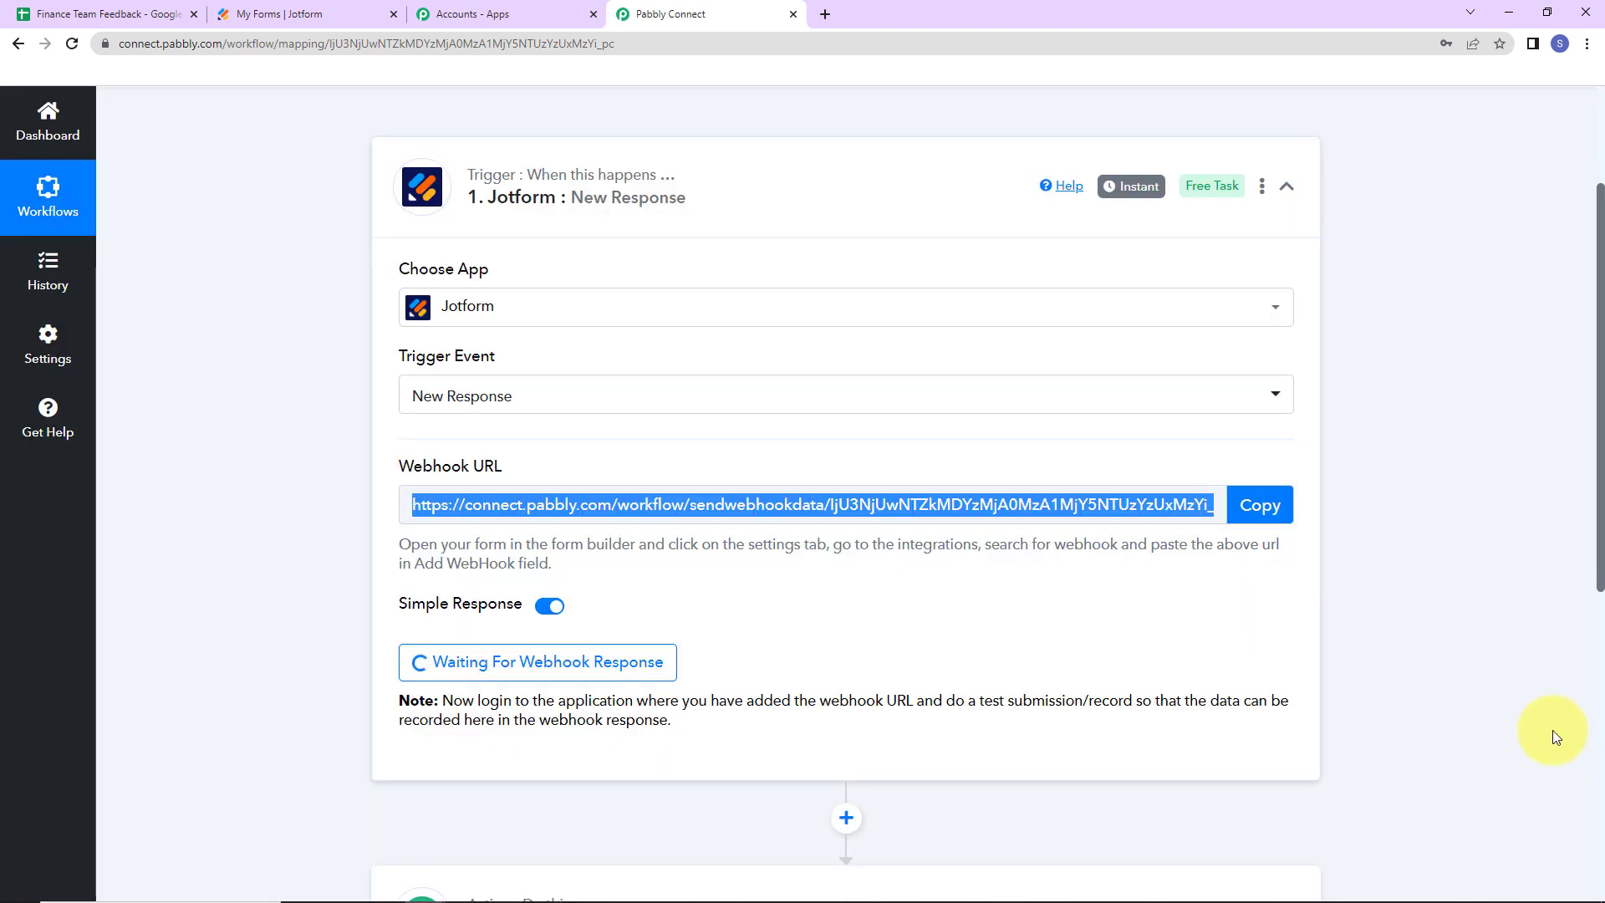
left_click(326, 19)
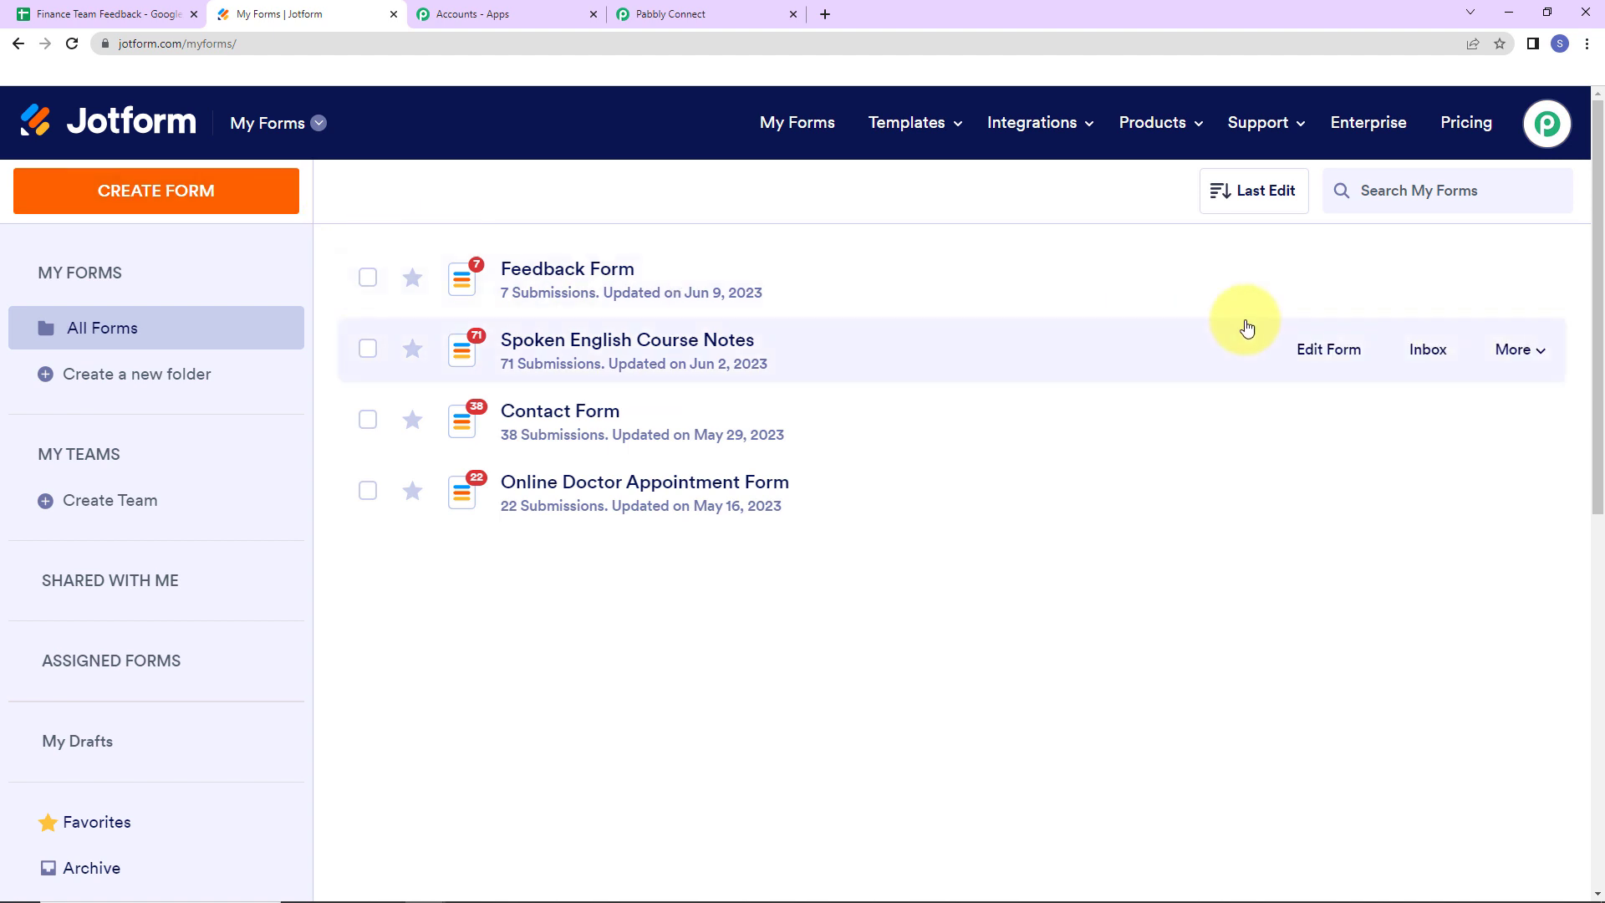
- Open the Feedback Form's integrations in Jotform and choose the WebHooks integration
left_click(1327, 292)
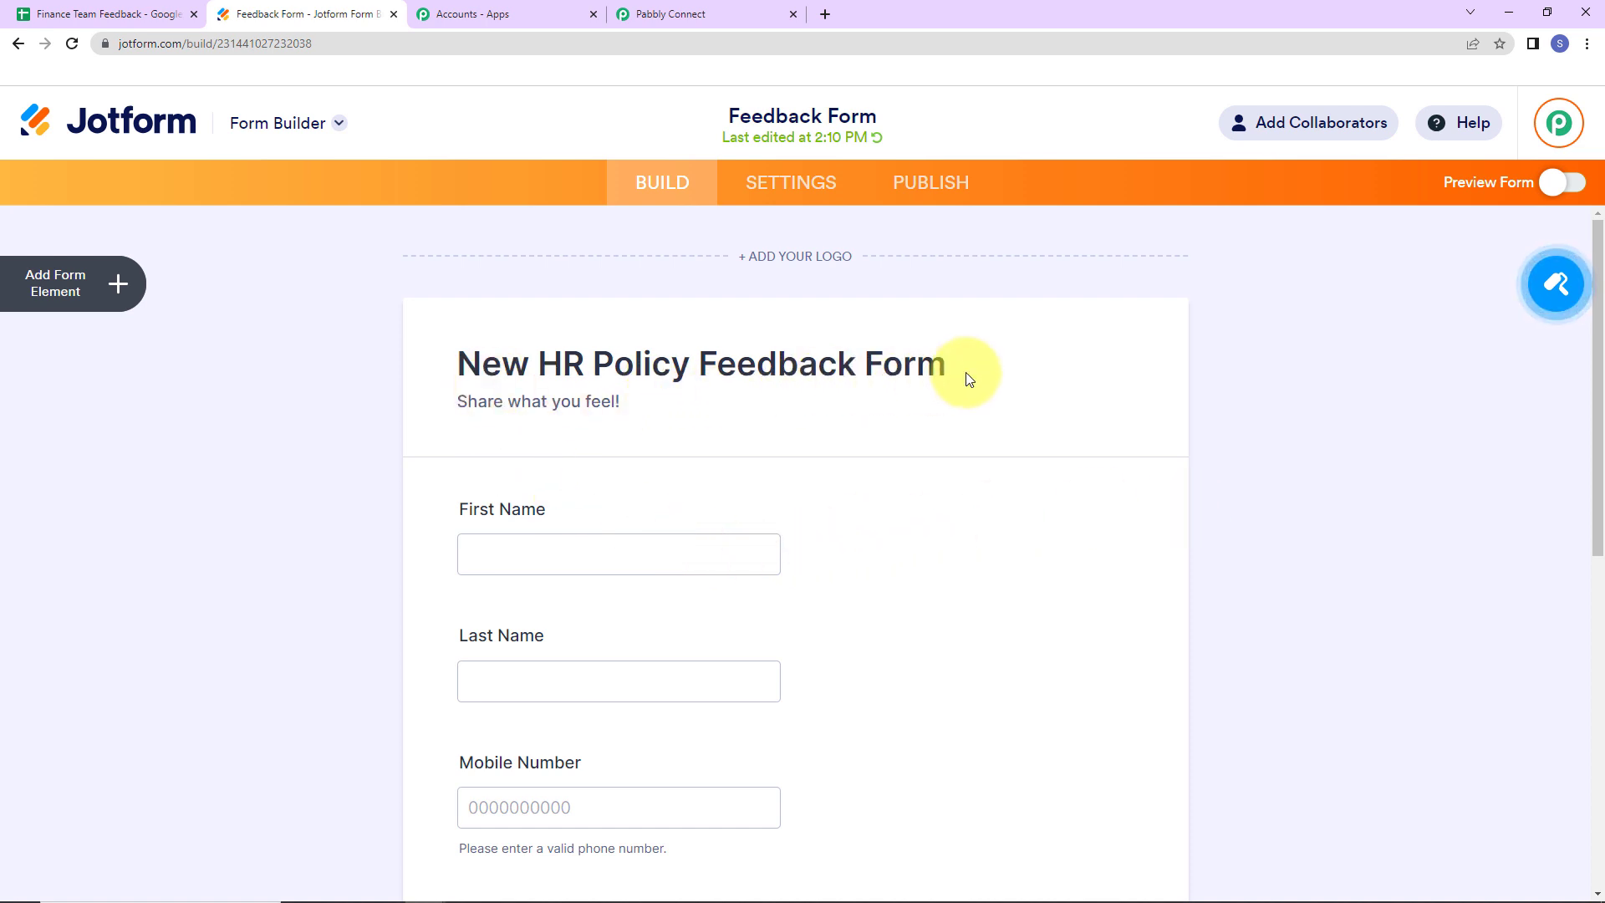
scroll(965, 373, "down", 2)
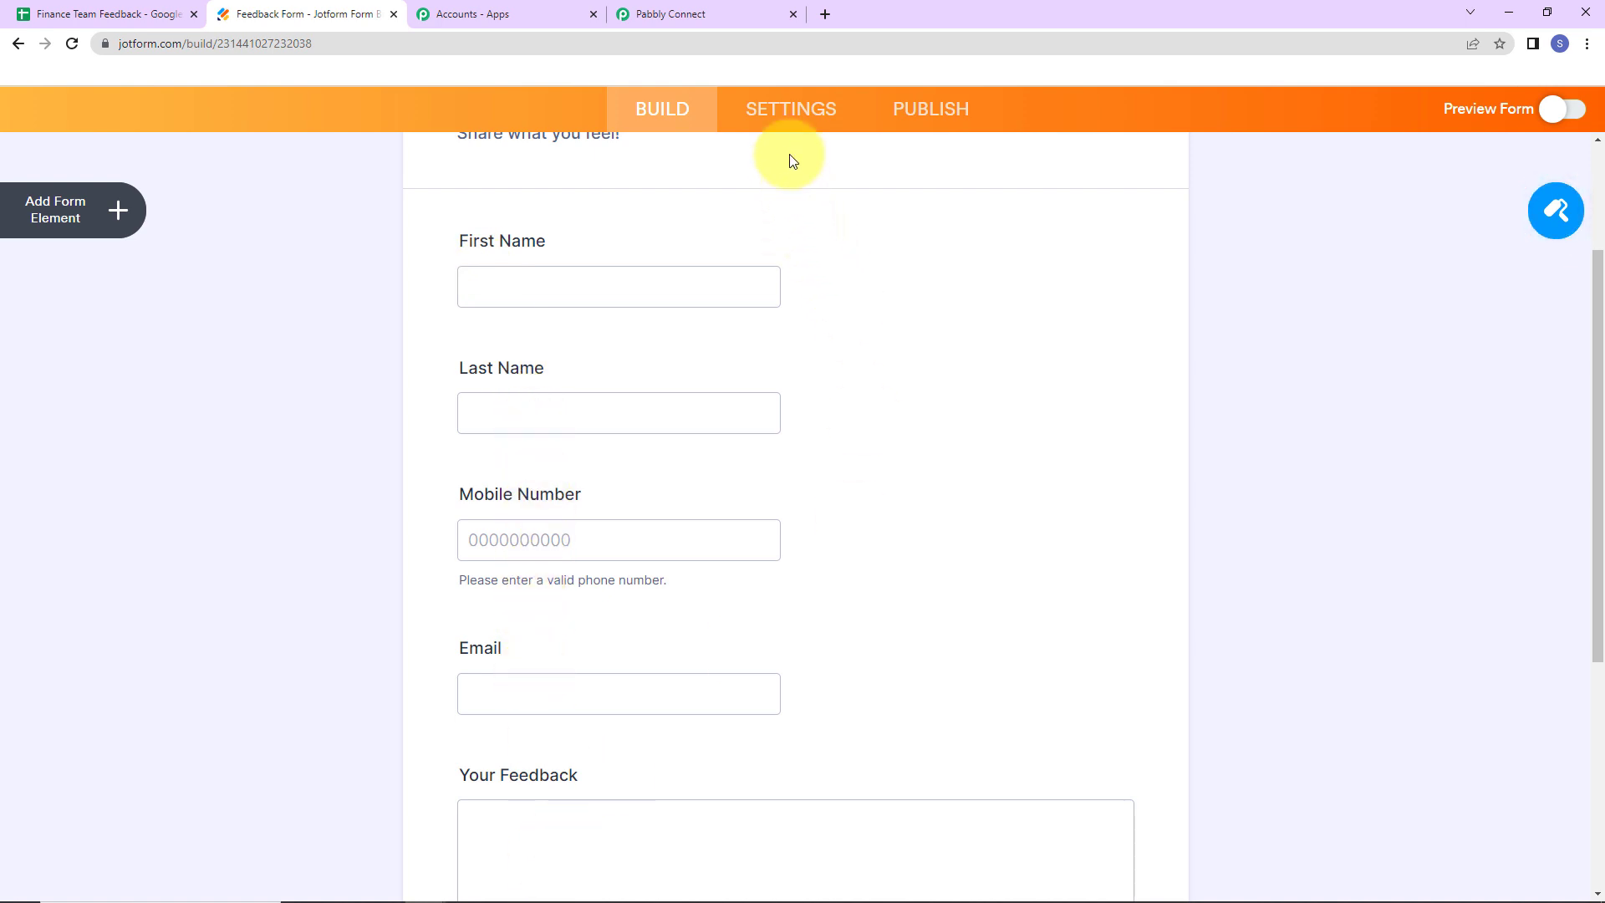
left_click(789, 112)
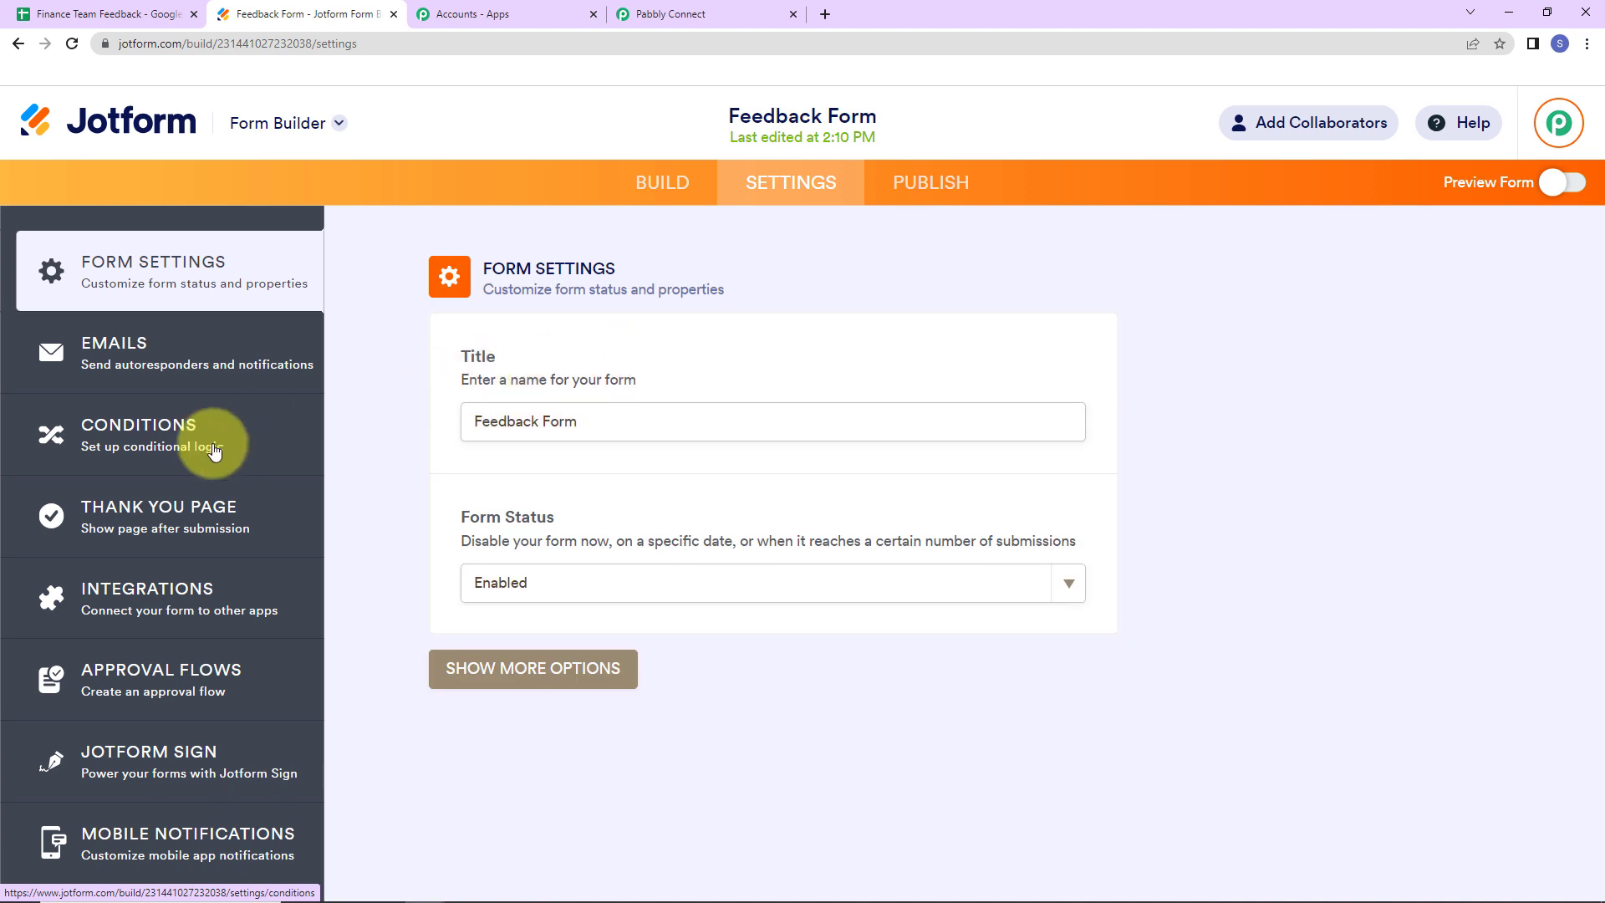
left_click(149, 599)
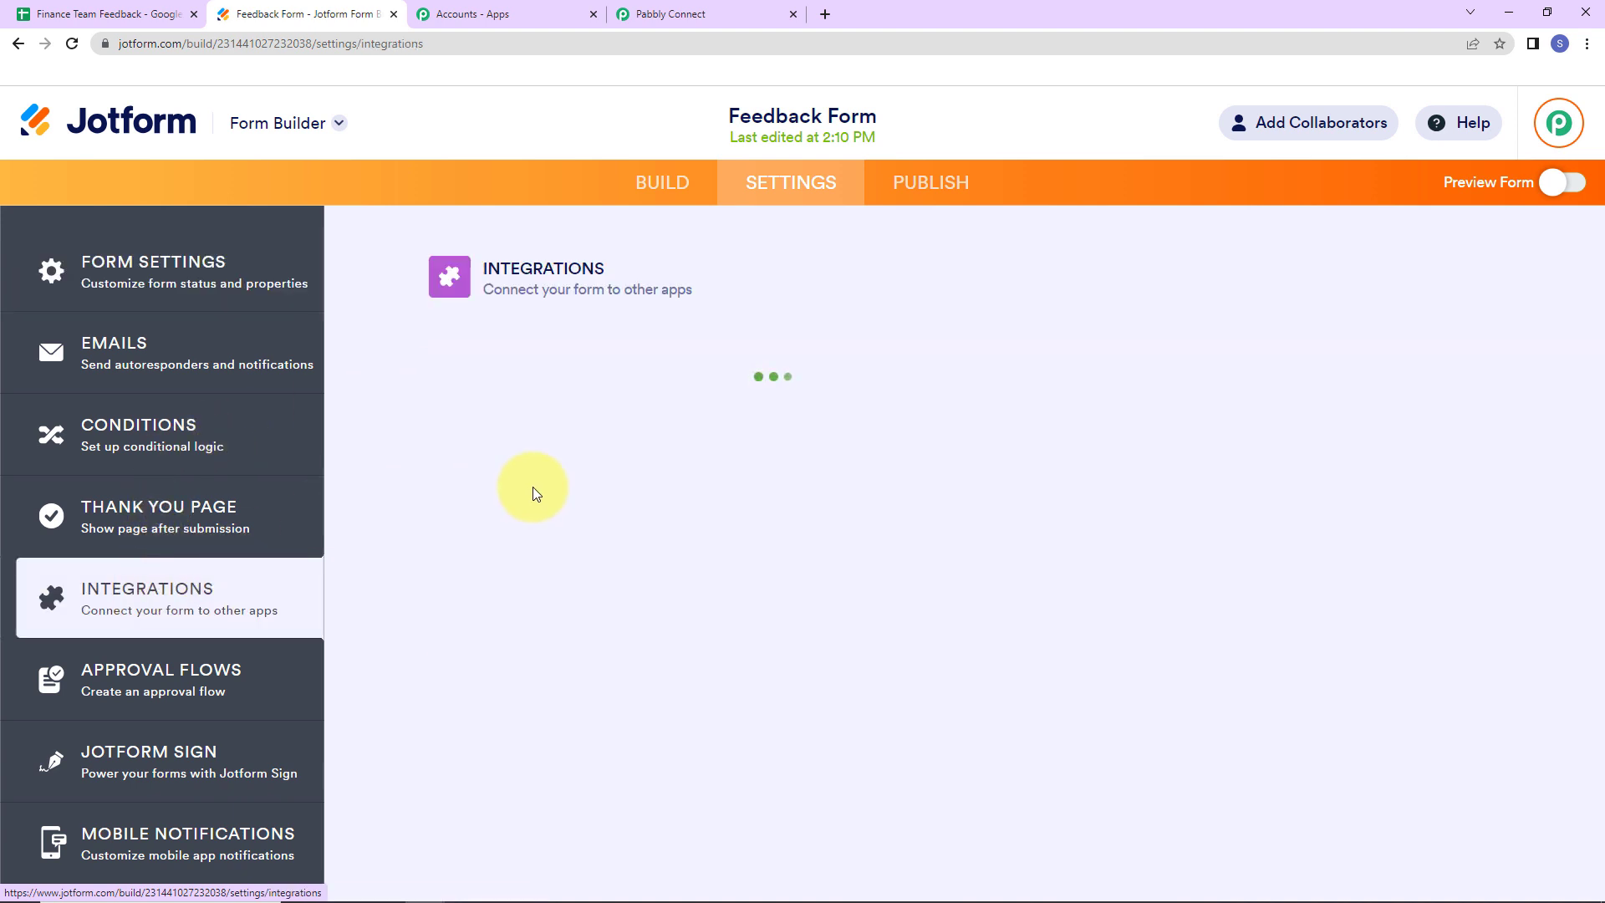
left_click(851, 331)
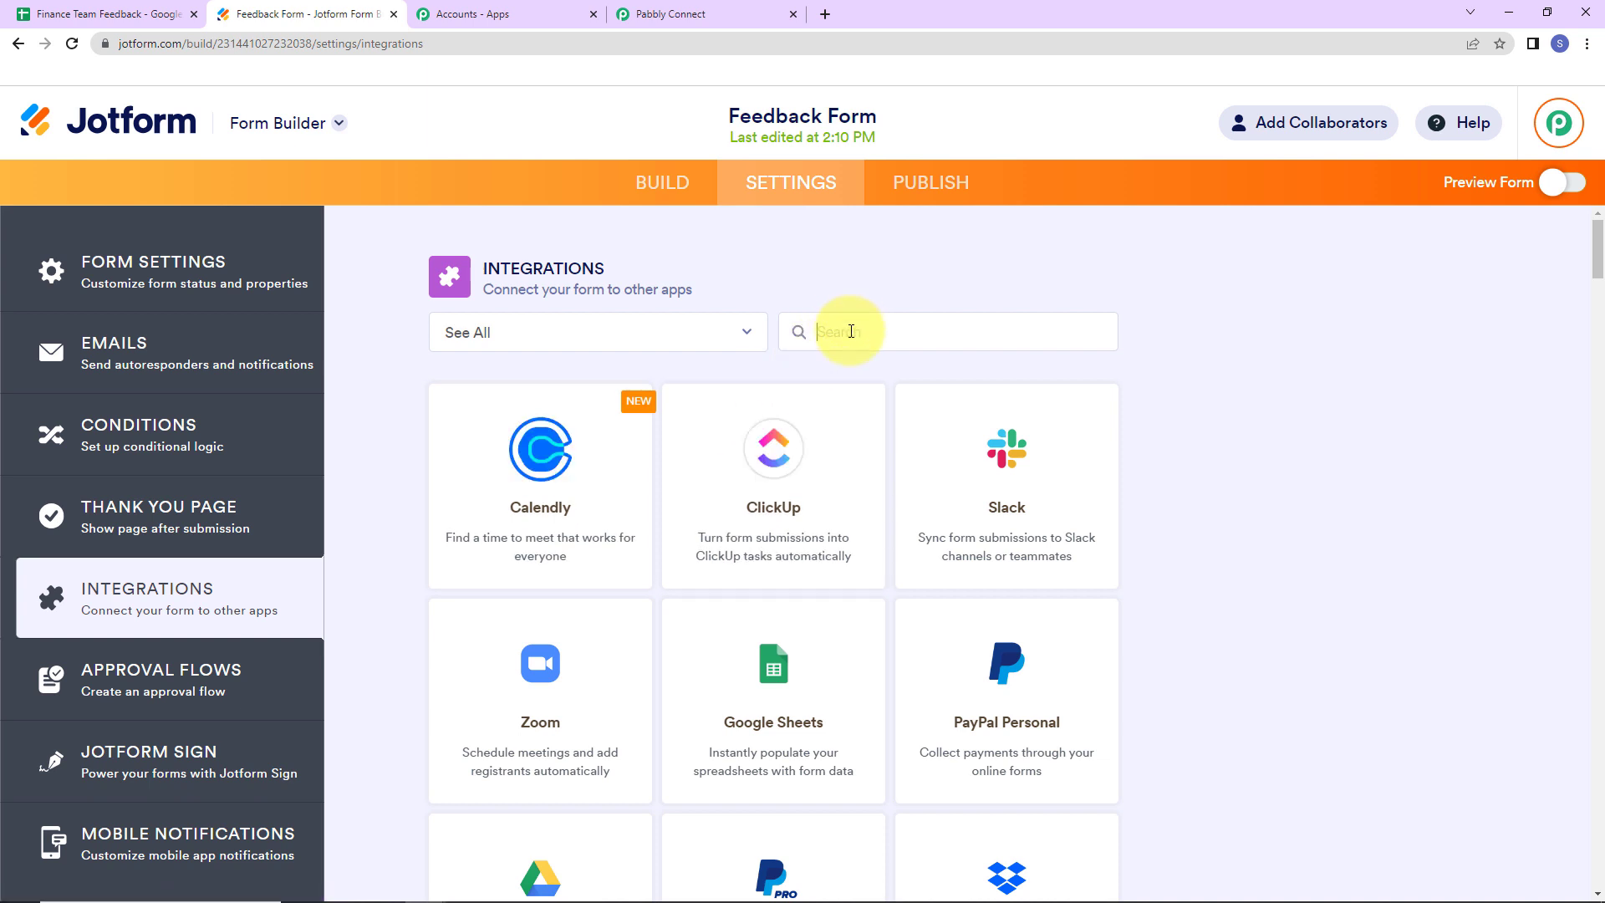
type("web")
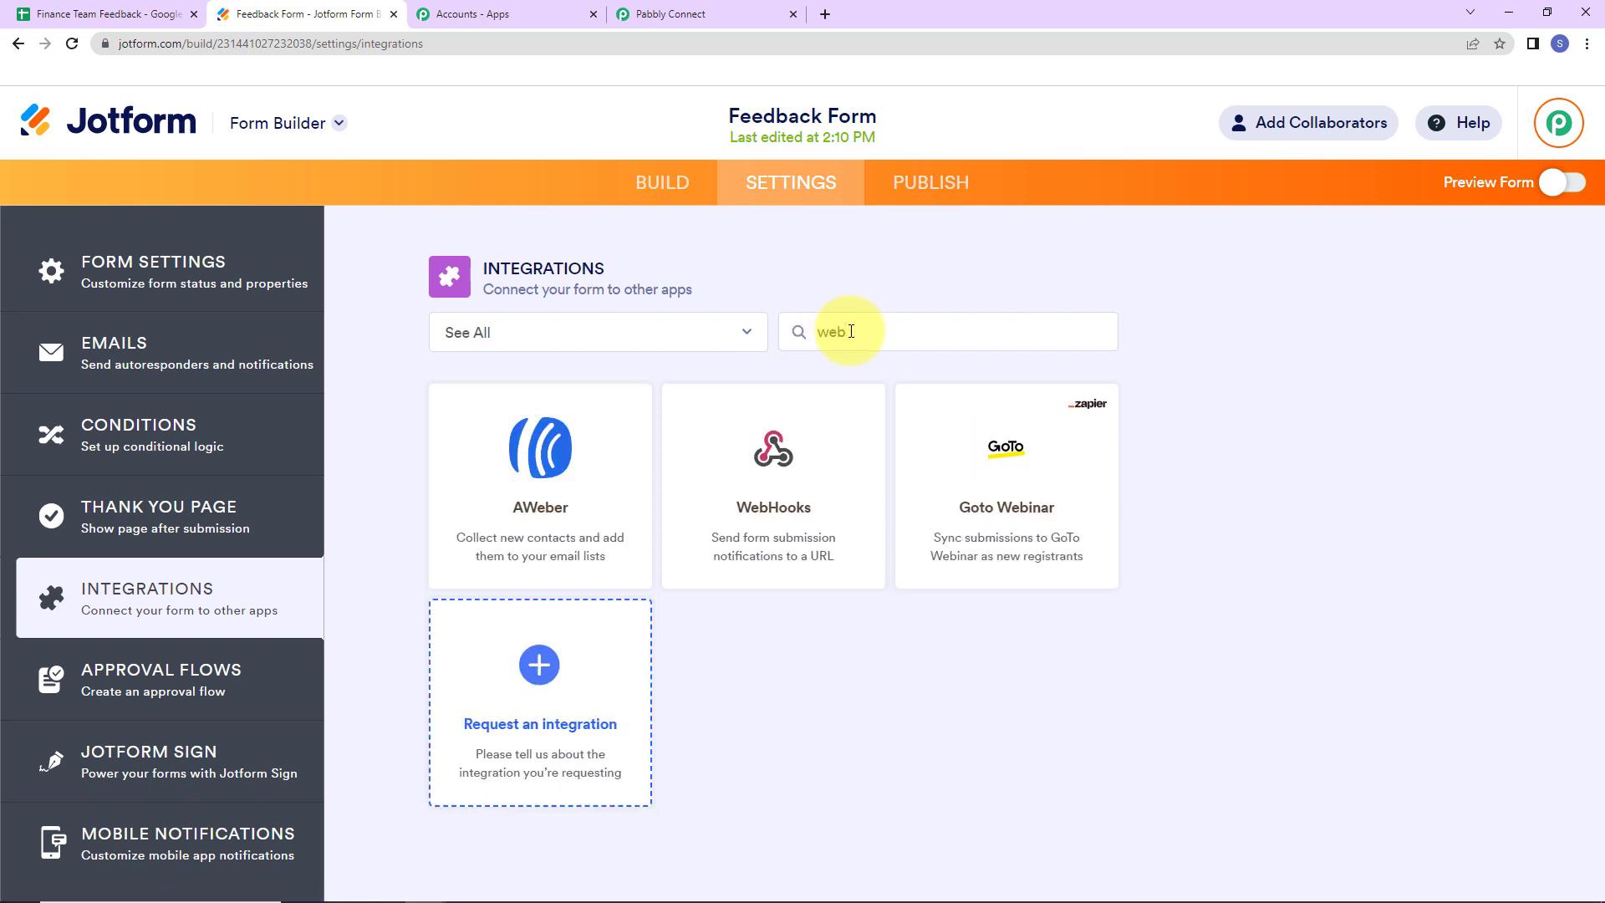
left_click(846, 468)
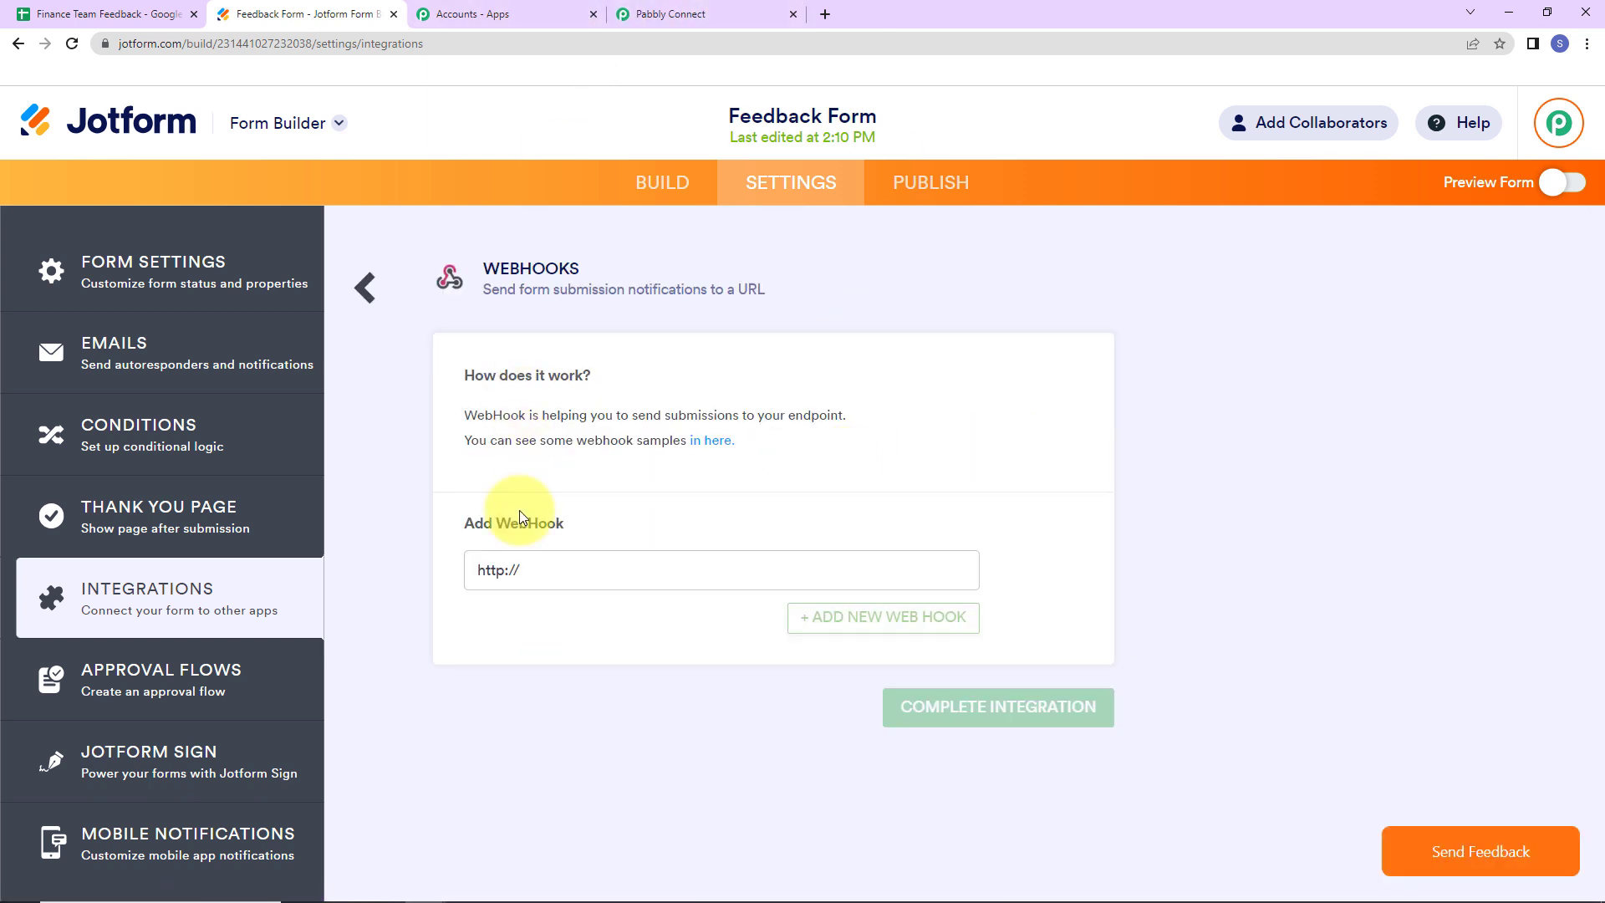
- Replace the placeholder address with the Pabbly webhook URL and complete the integration
triple_click(501, 573)
key("BackSpace")
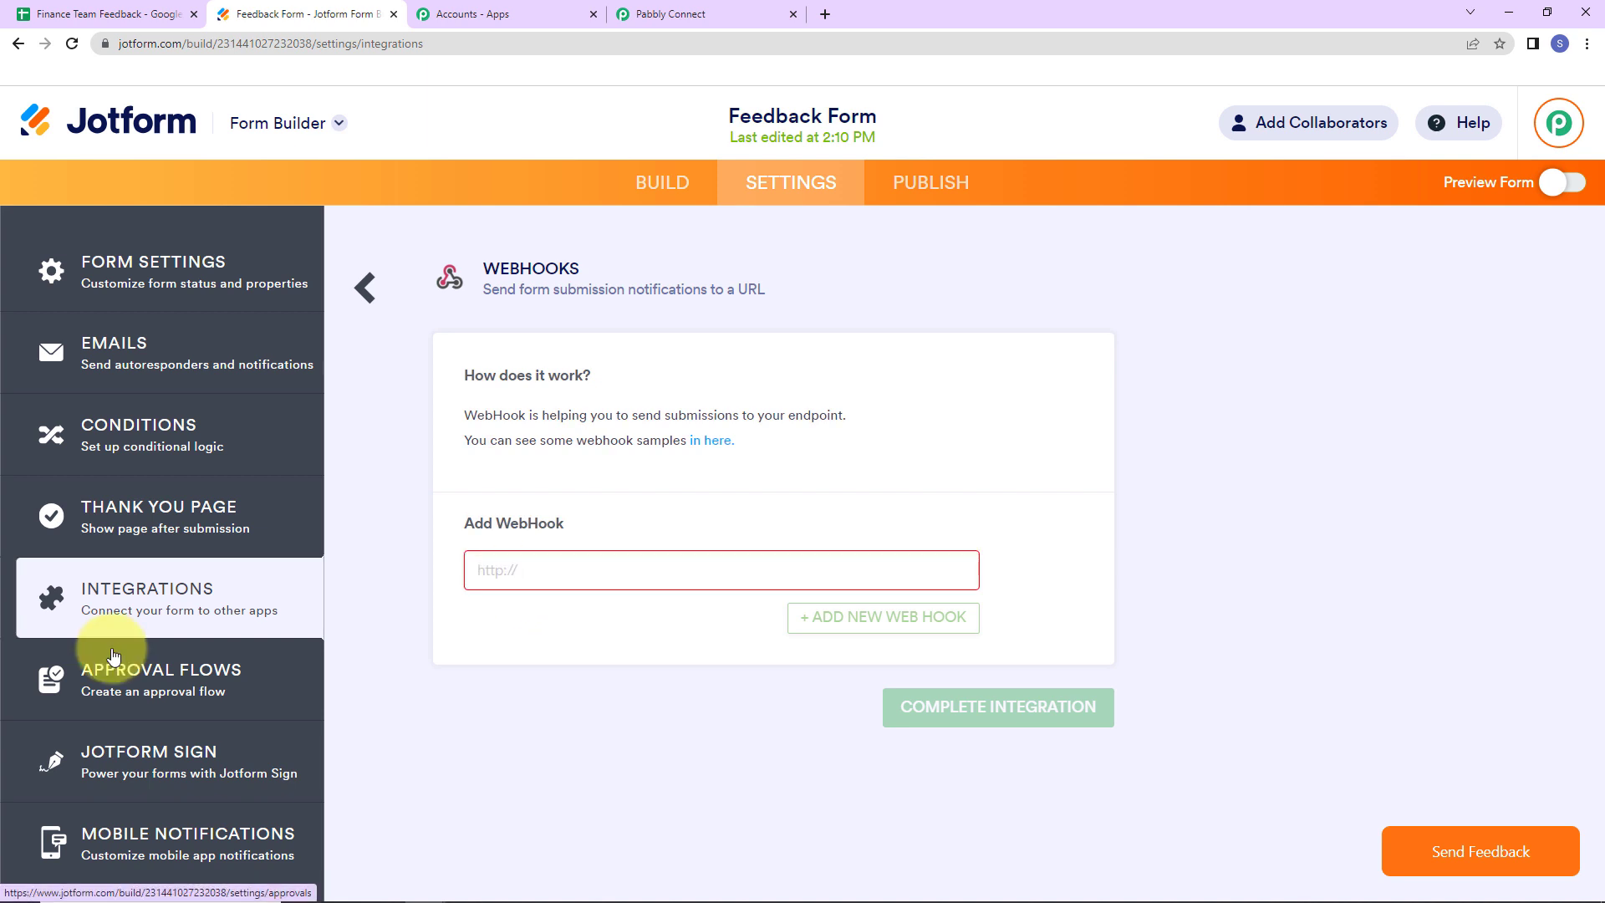
key("ctrl+v")
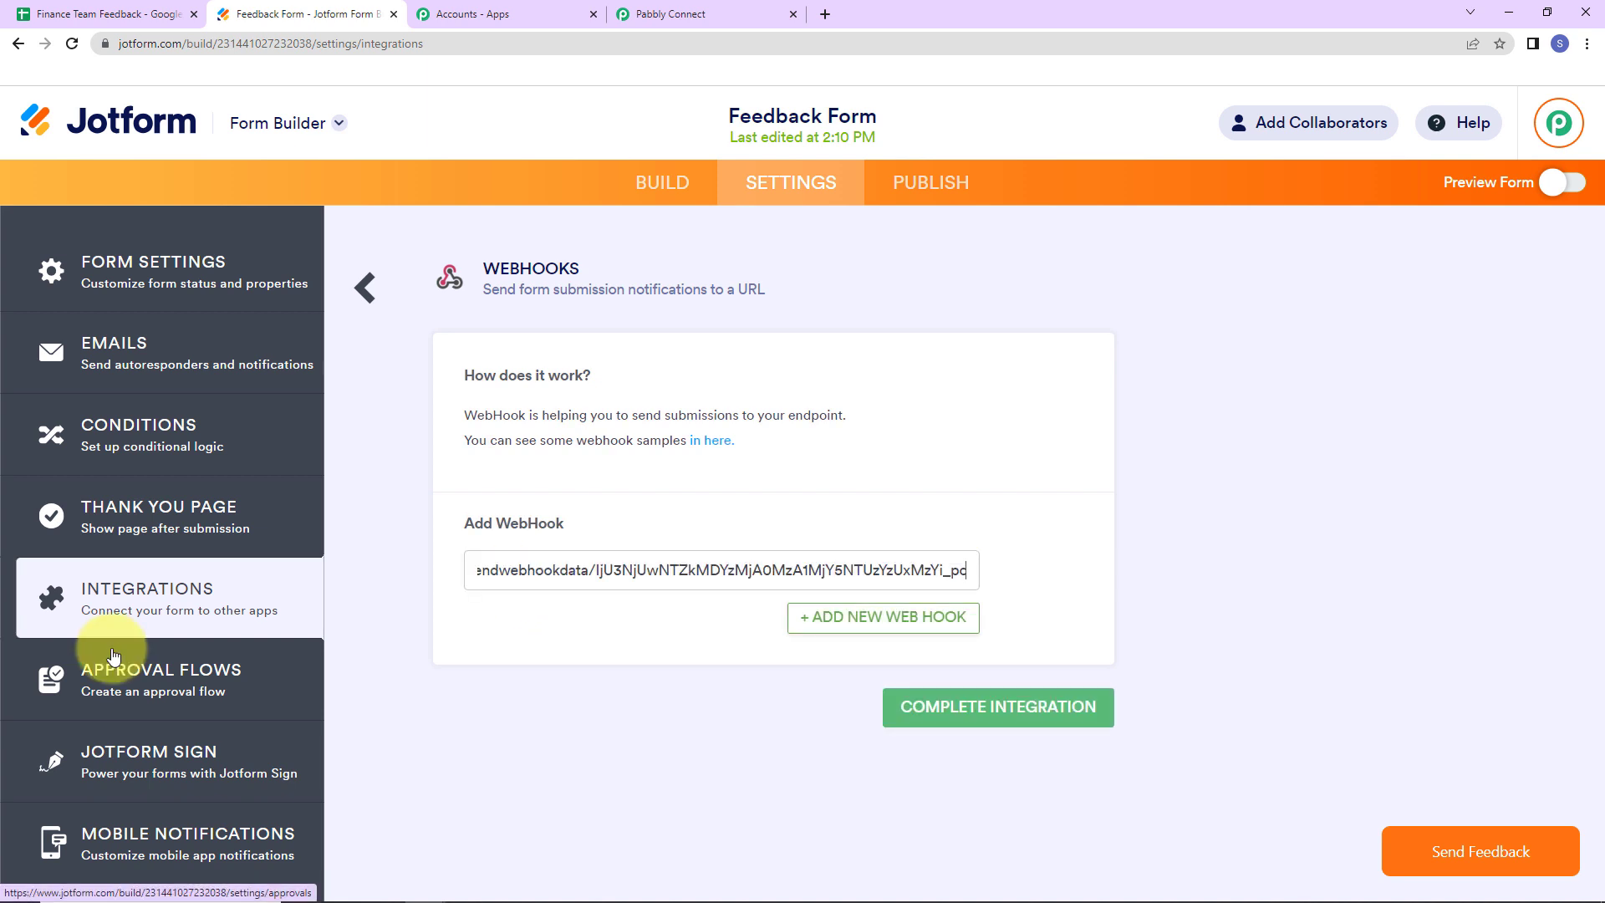
left_click(936, 717)
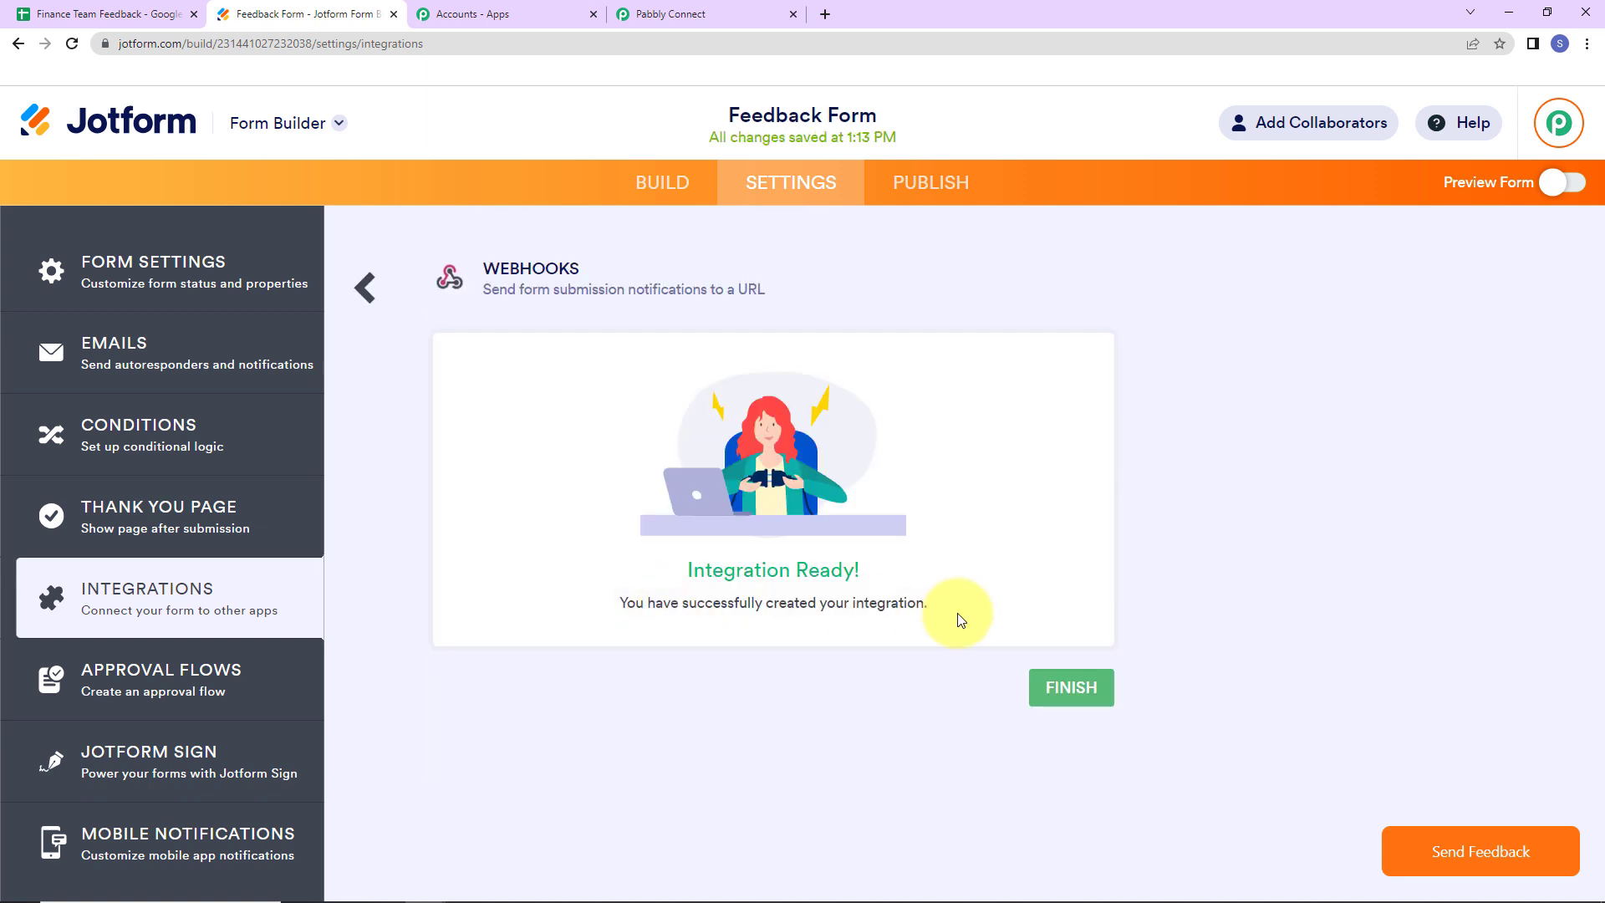
left_click(710, 19)
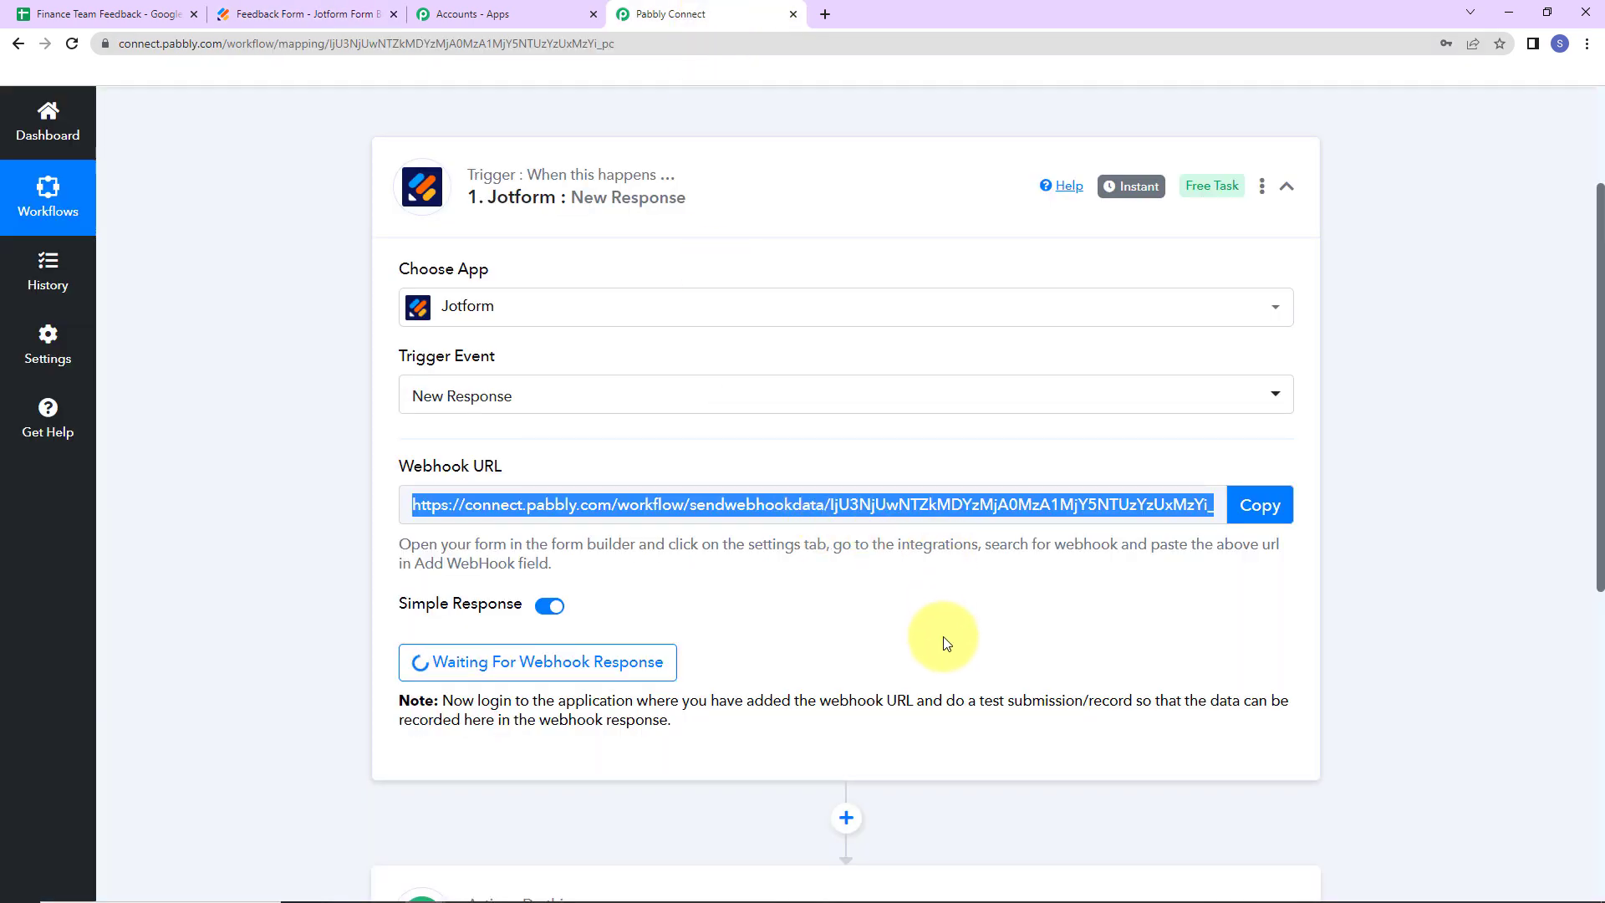
- Return from the workflow to the Feedback Form's WebHooks integration page in Jotform
scroll(944, 635, "down", 2)
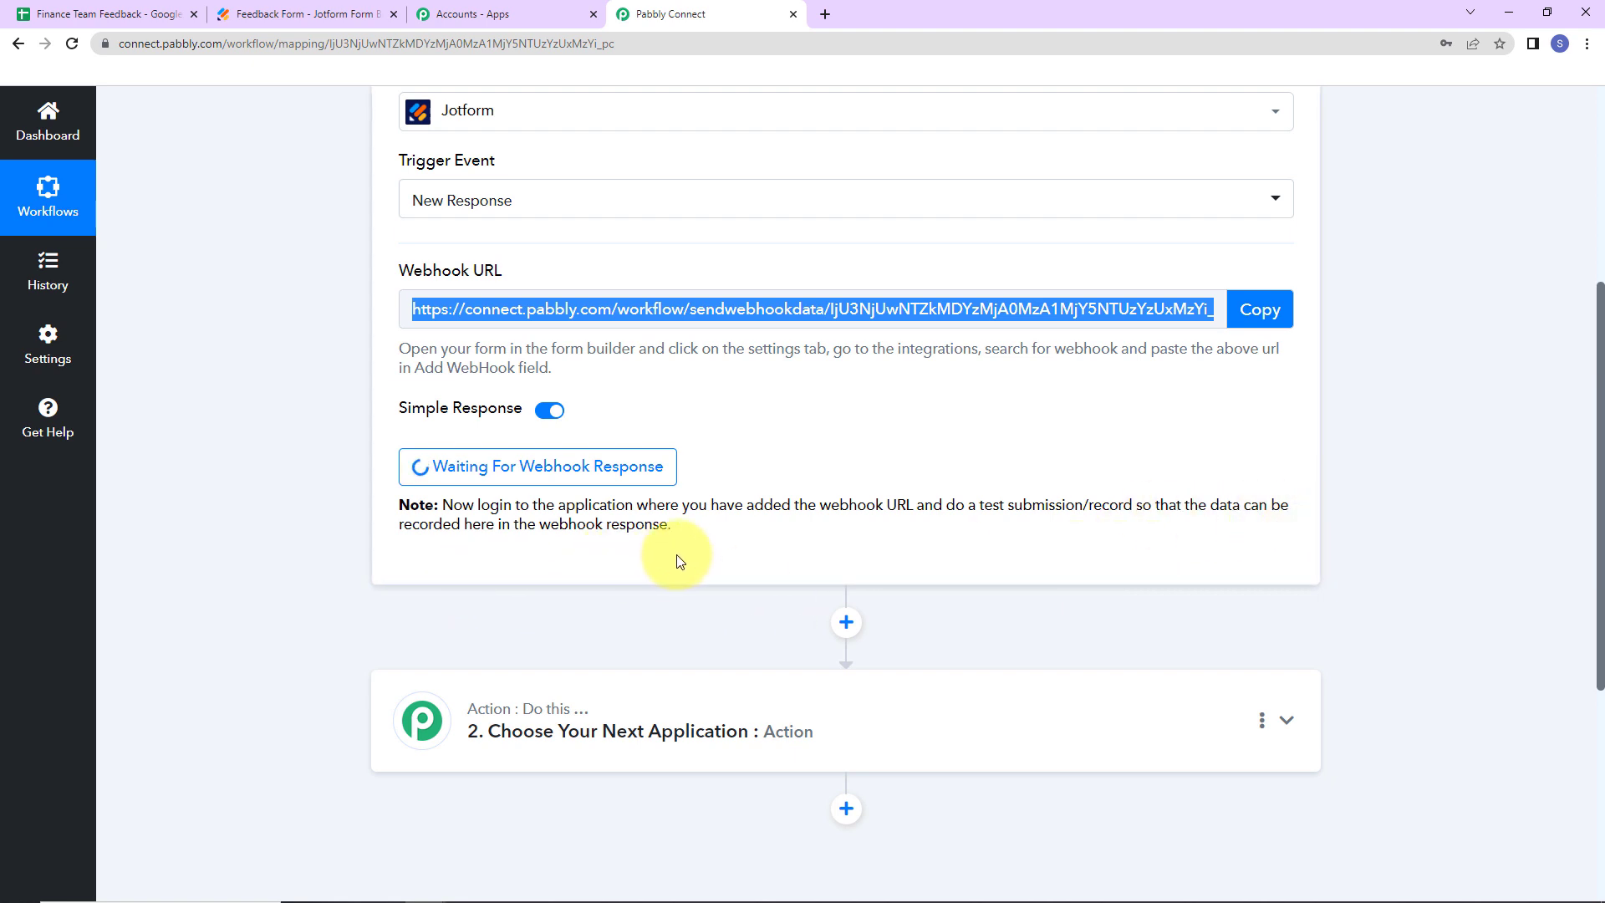
left_click(301, 17)
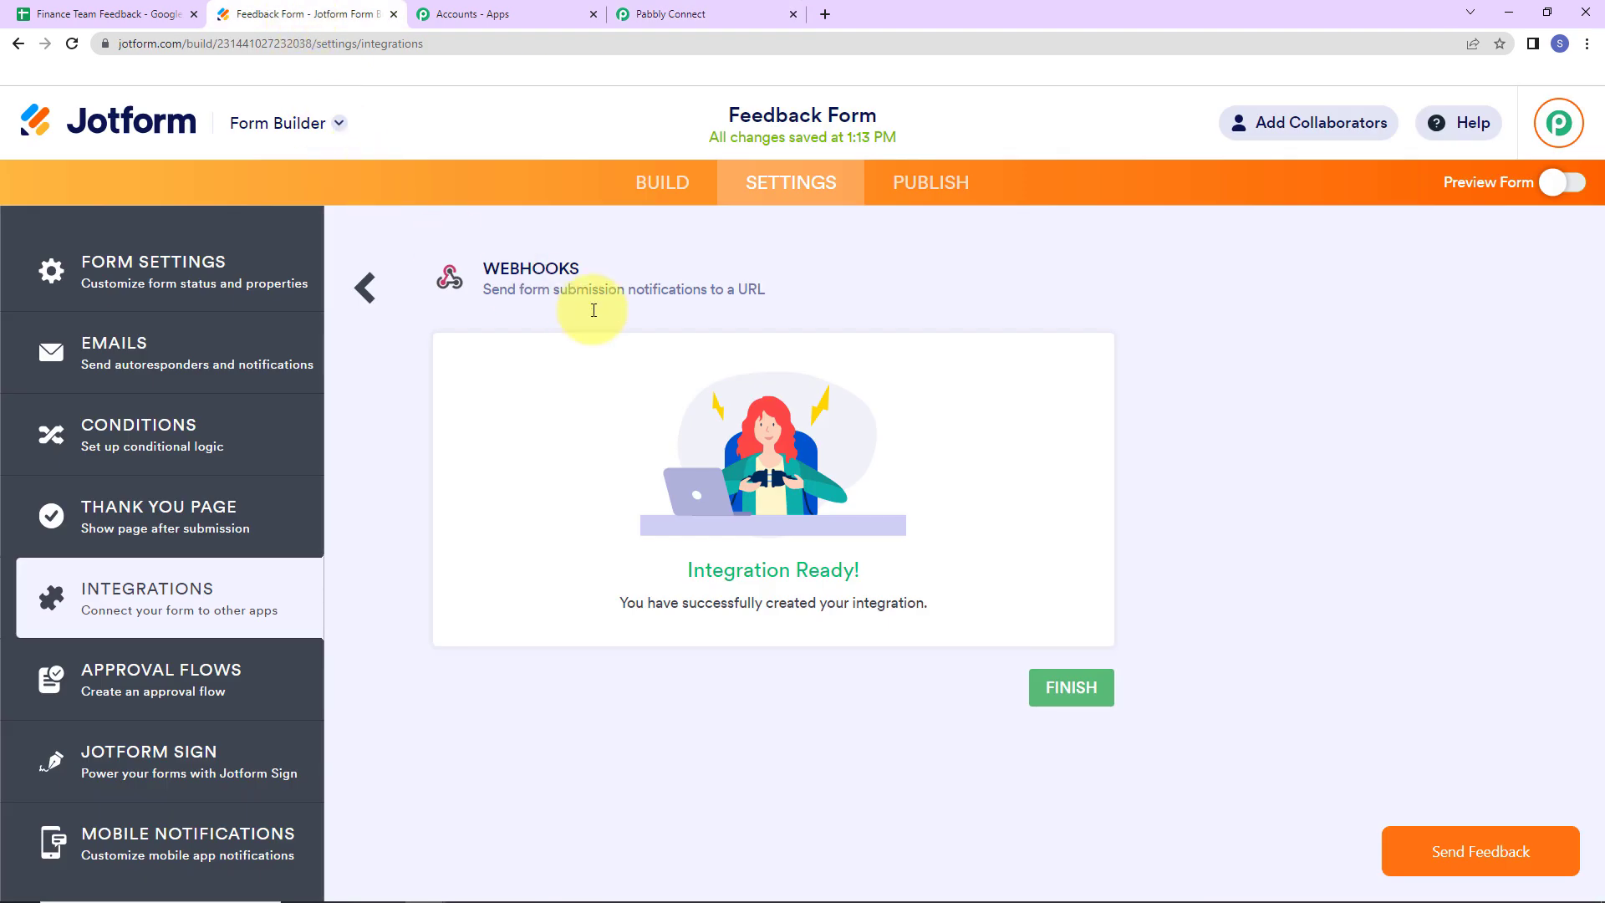
- Publish the Feedback Form and open the live New HR Policy Feedback Form in a new tab
left_click(929, 183)
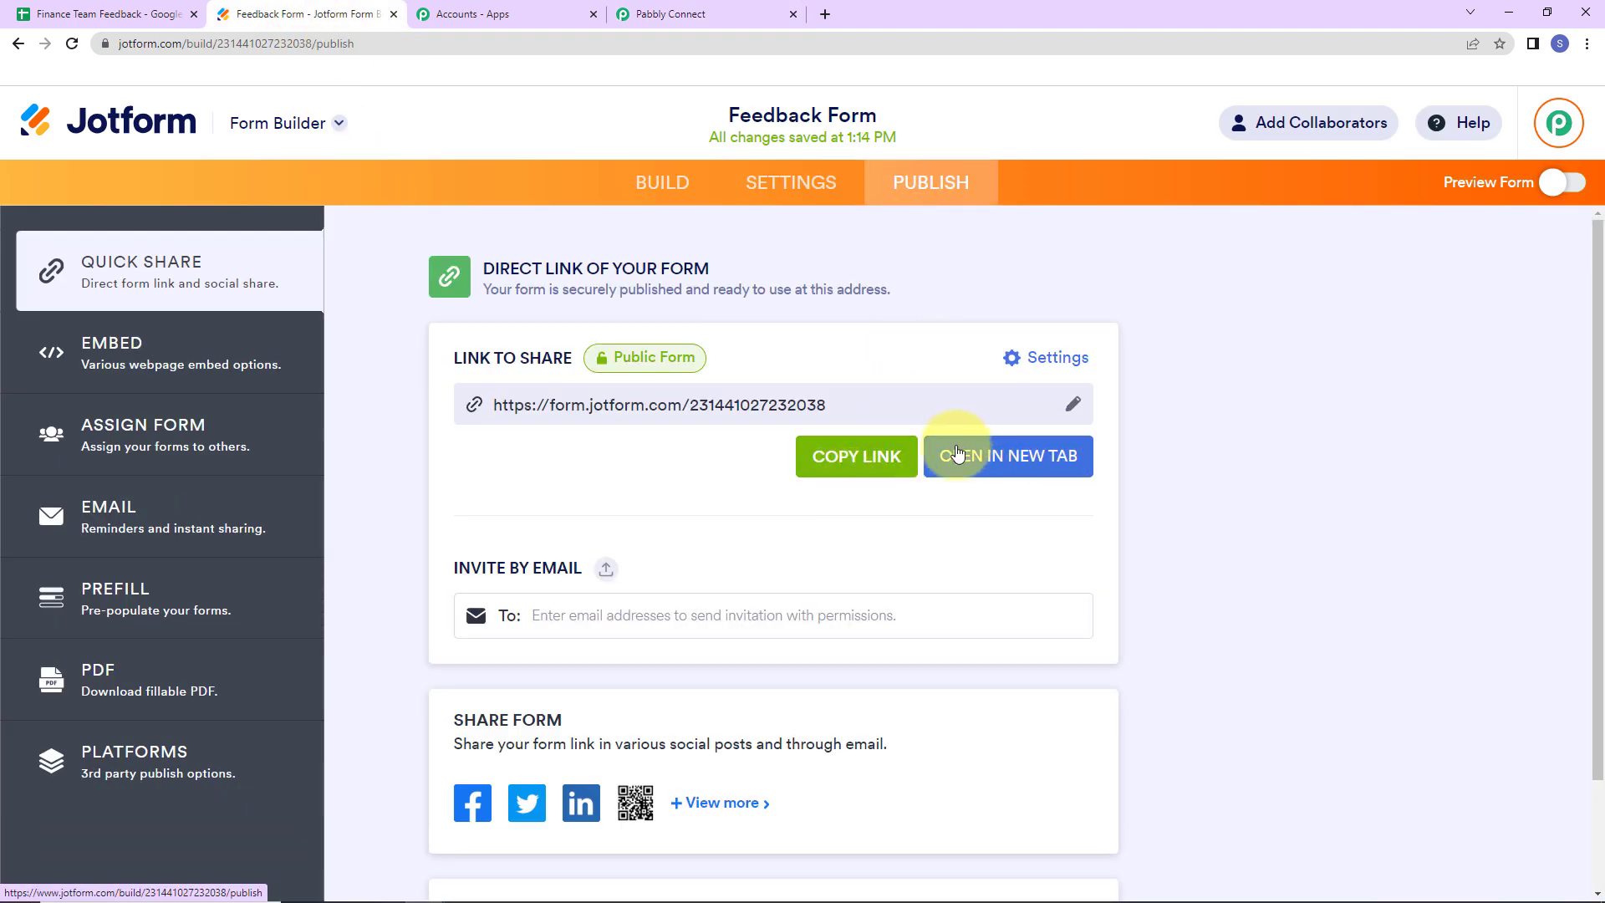
left_click(1011, 458)
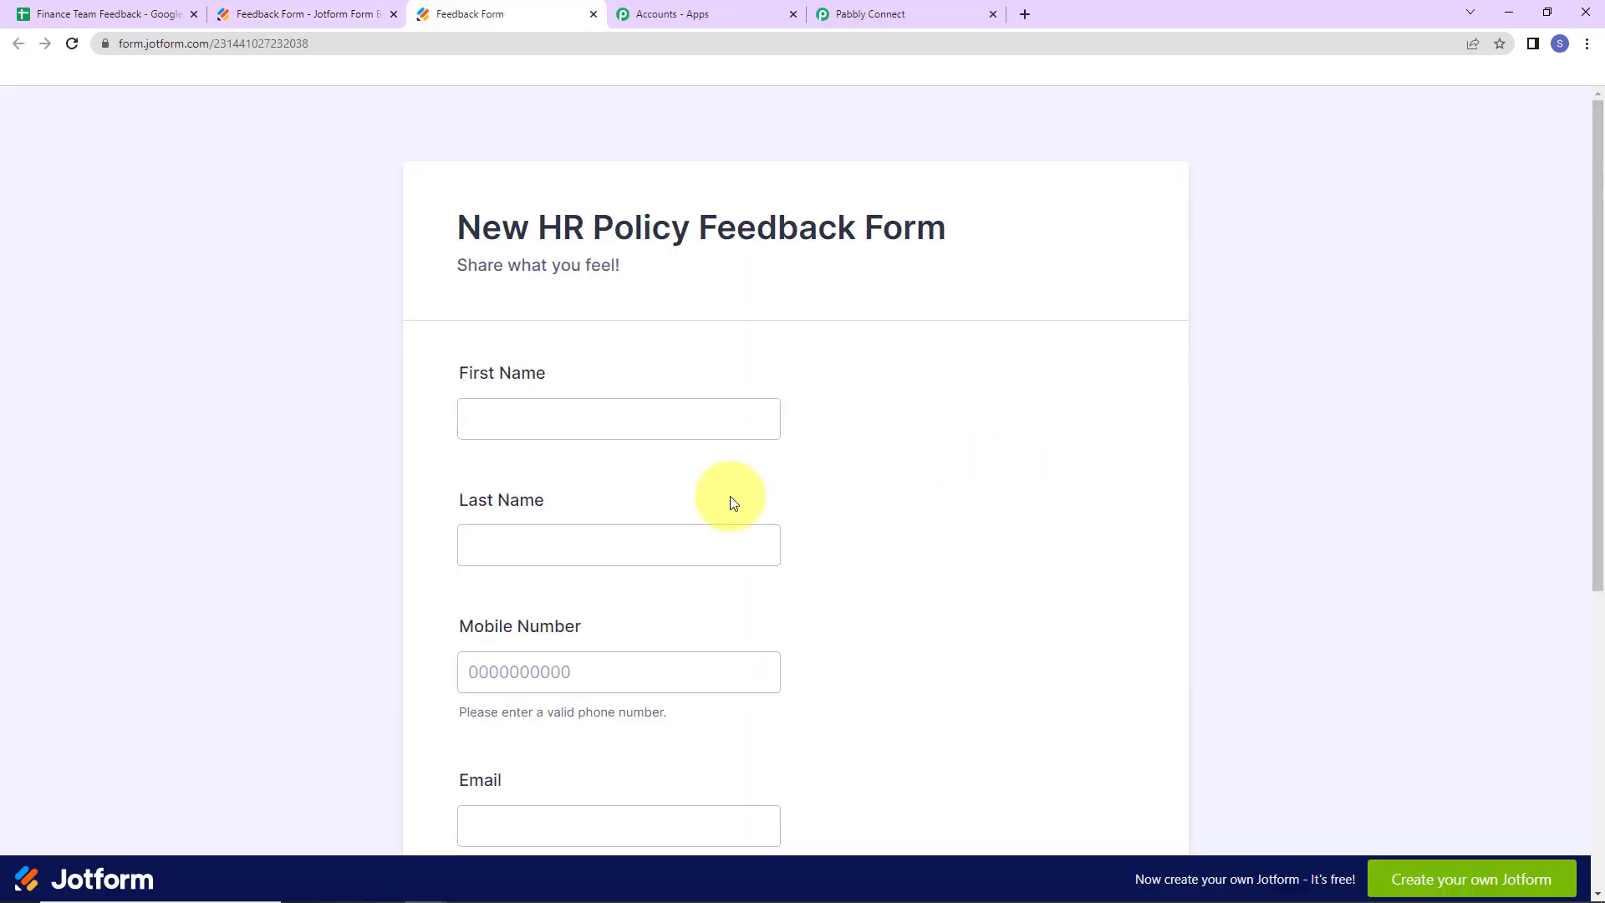
left_click(618, 423)
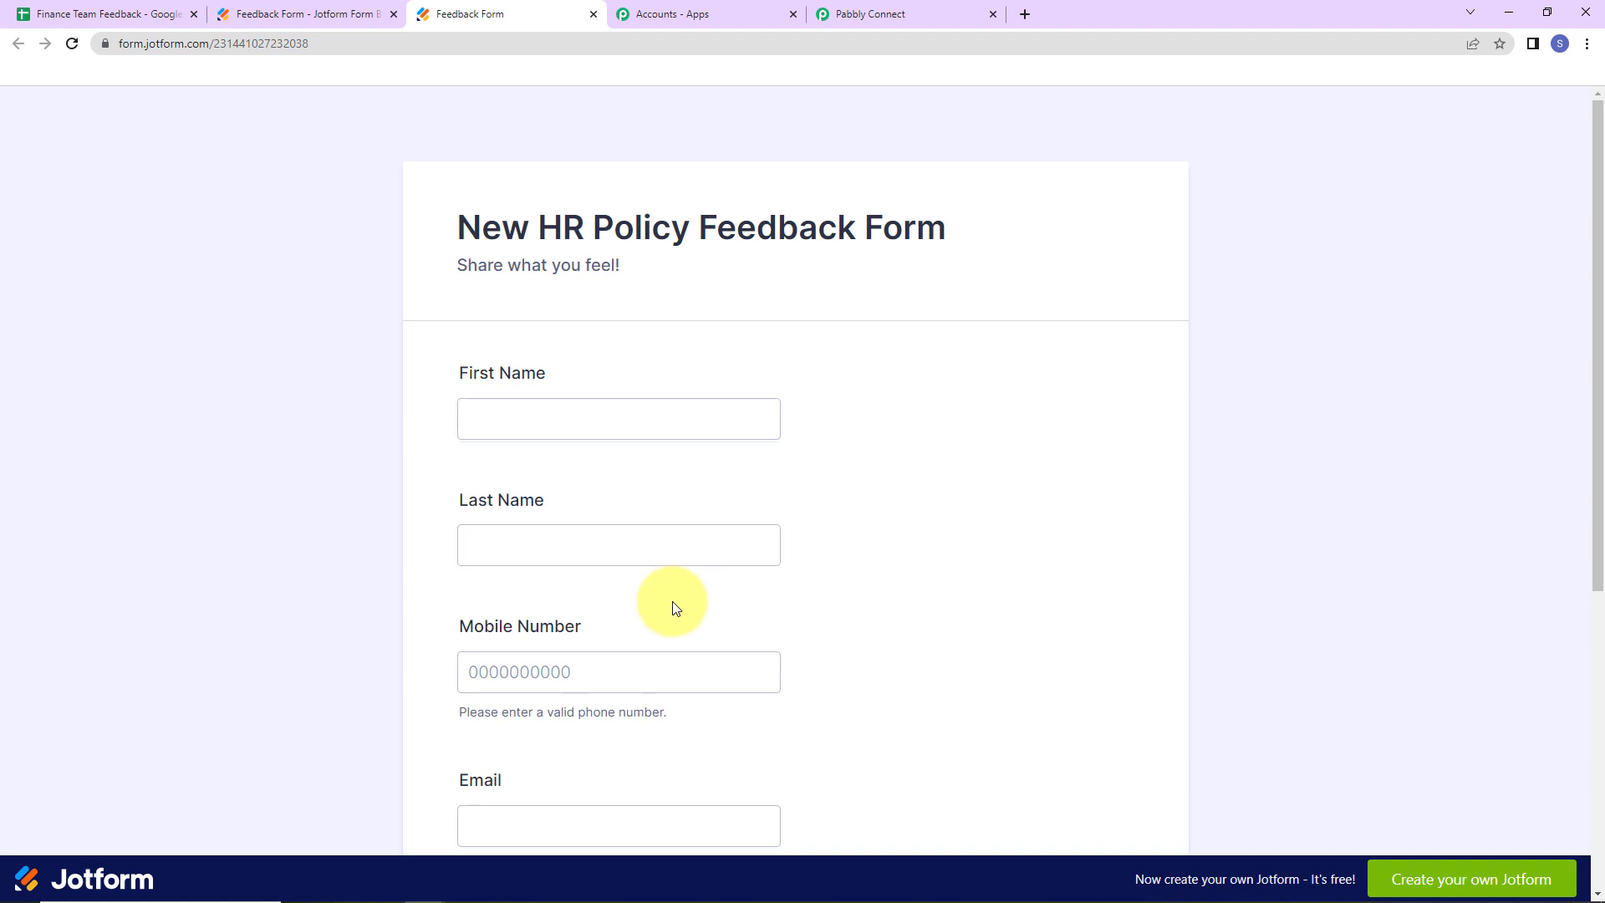
- View the Finance Team Feedback sheet's three contact rows with empty Feedback Received
left_click(112, 17)
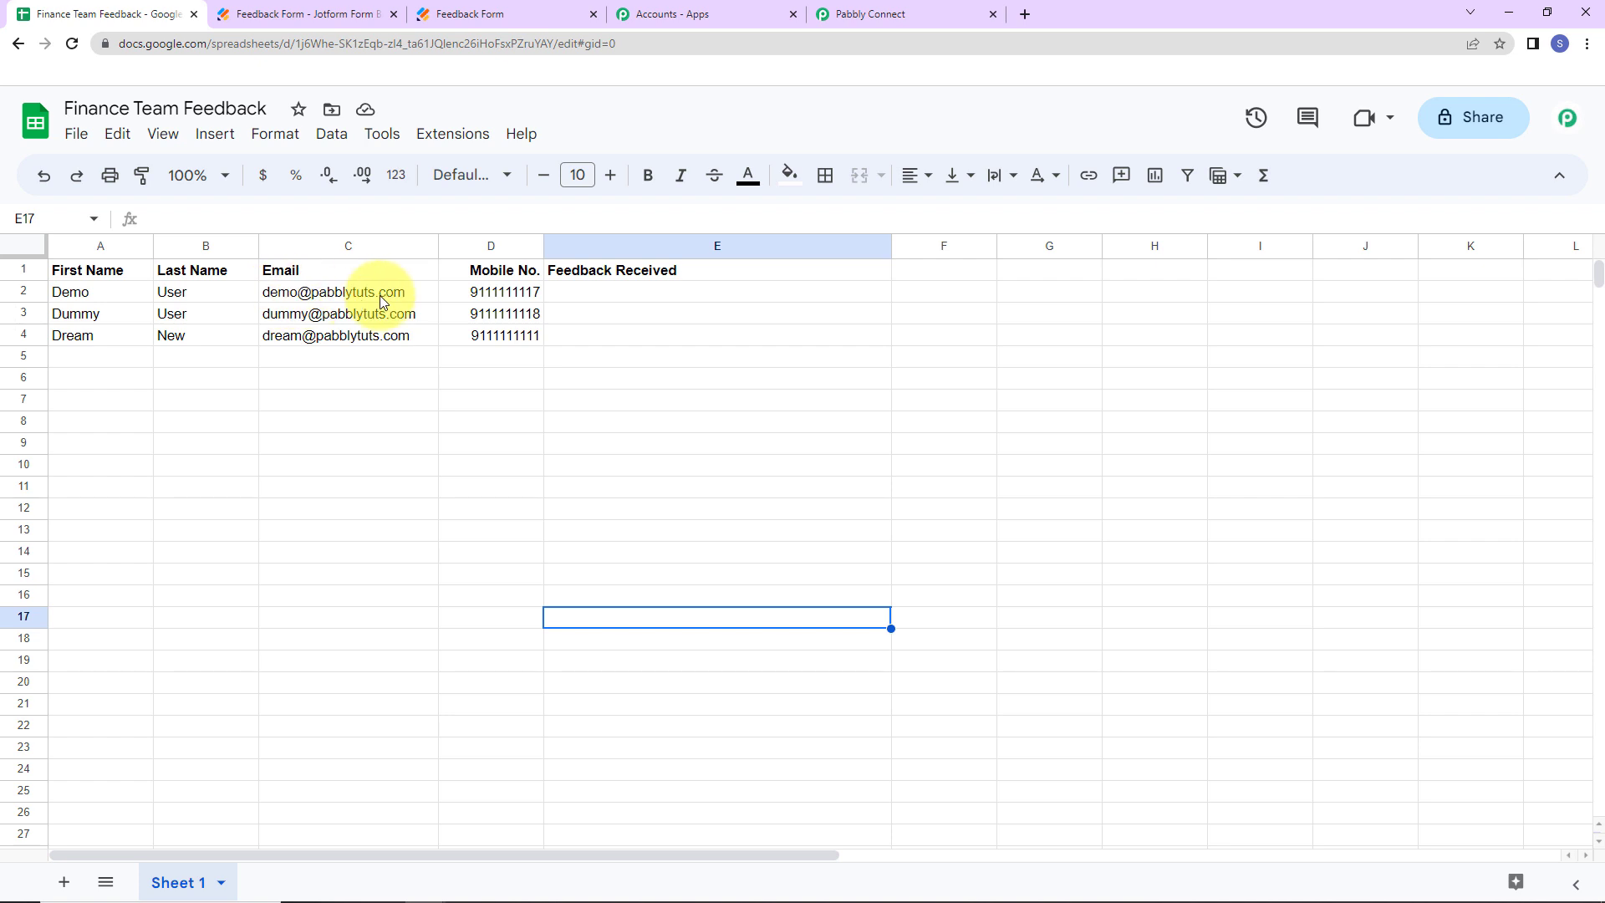
- Enter the test respondent's first name, last name and mobile number in the live form
left_click(505, 12)
left_click(602, 416)
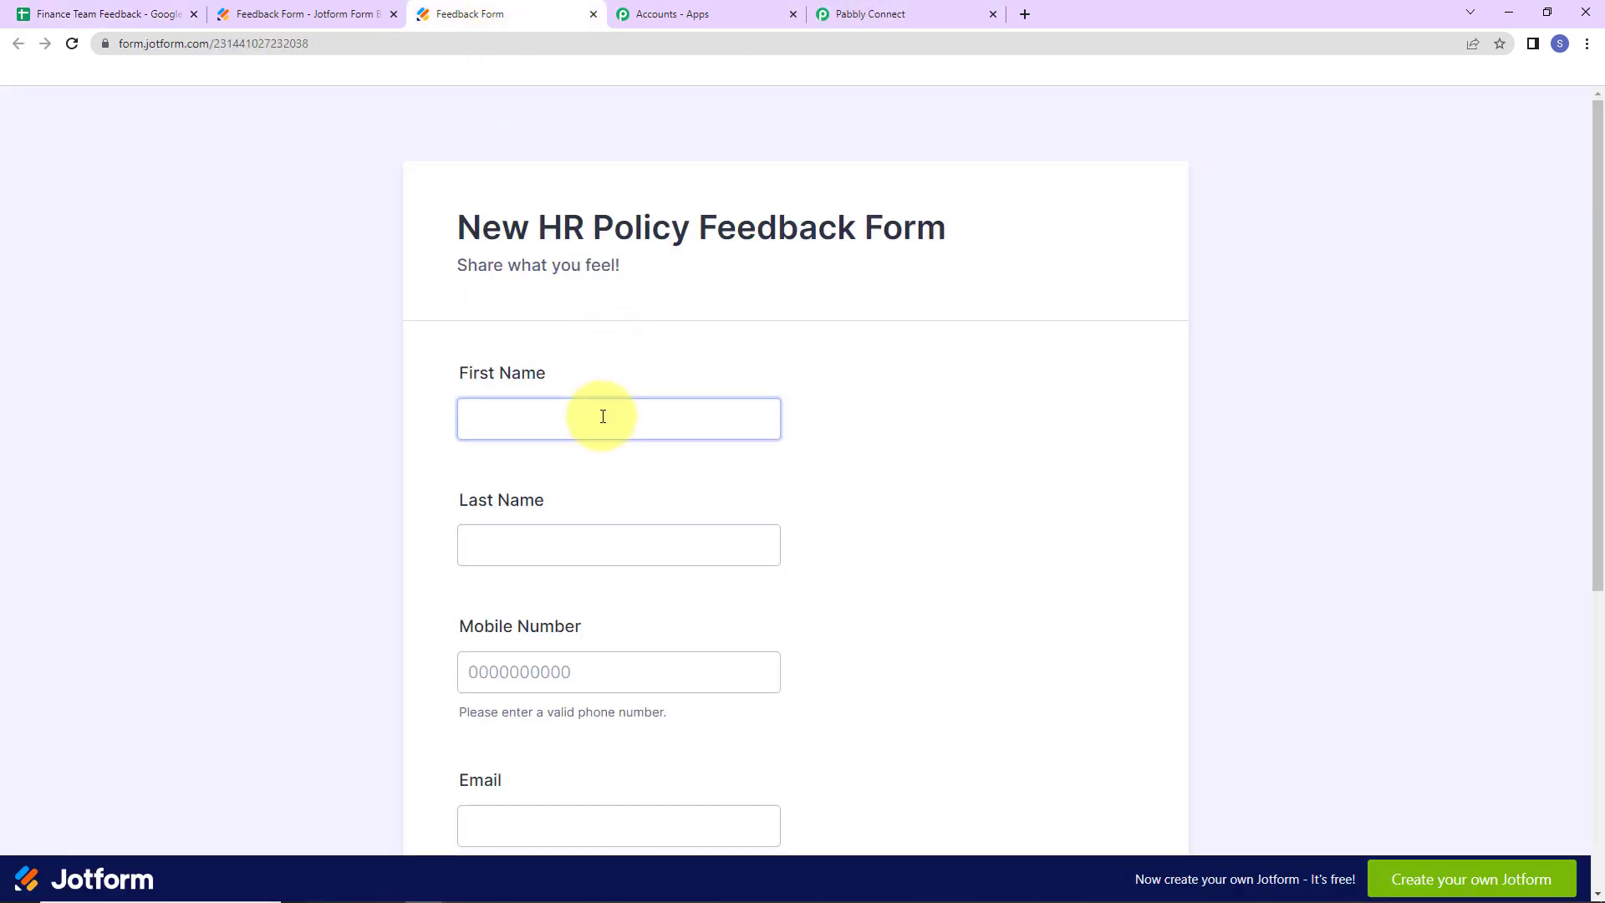
type("Demo")
key("Tab")
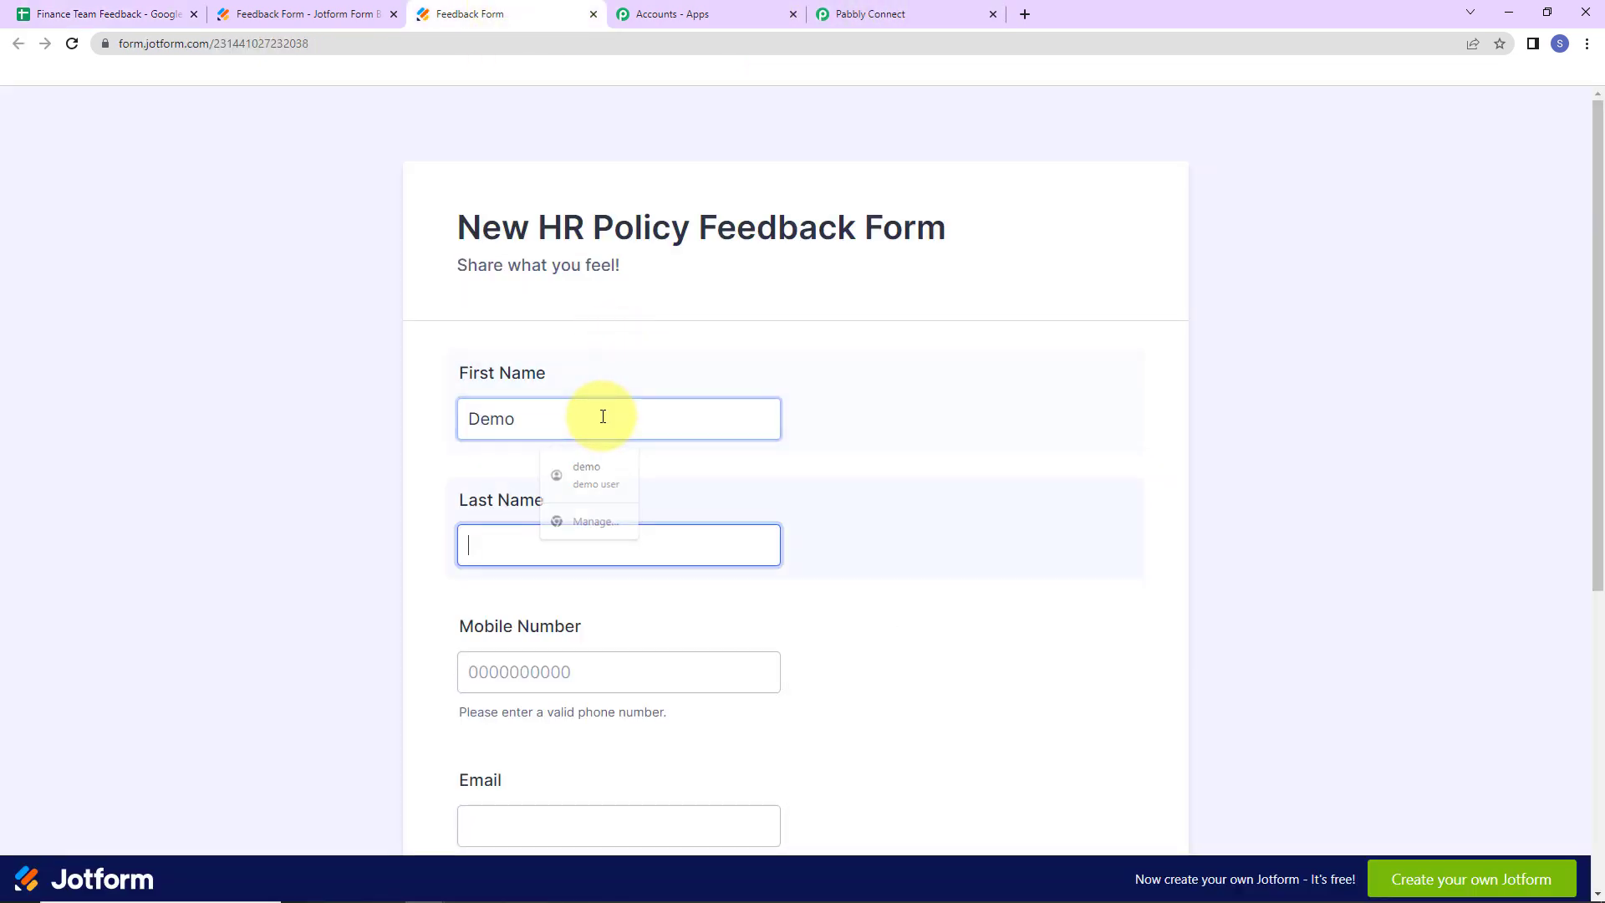
type("User")
key("Tab")
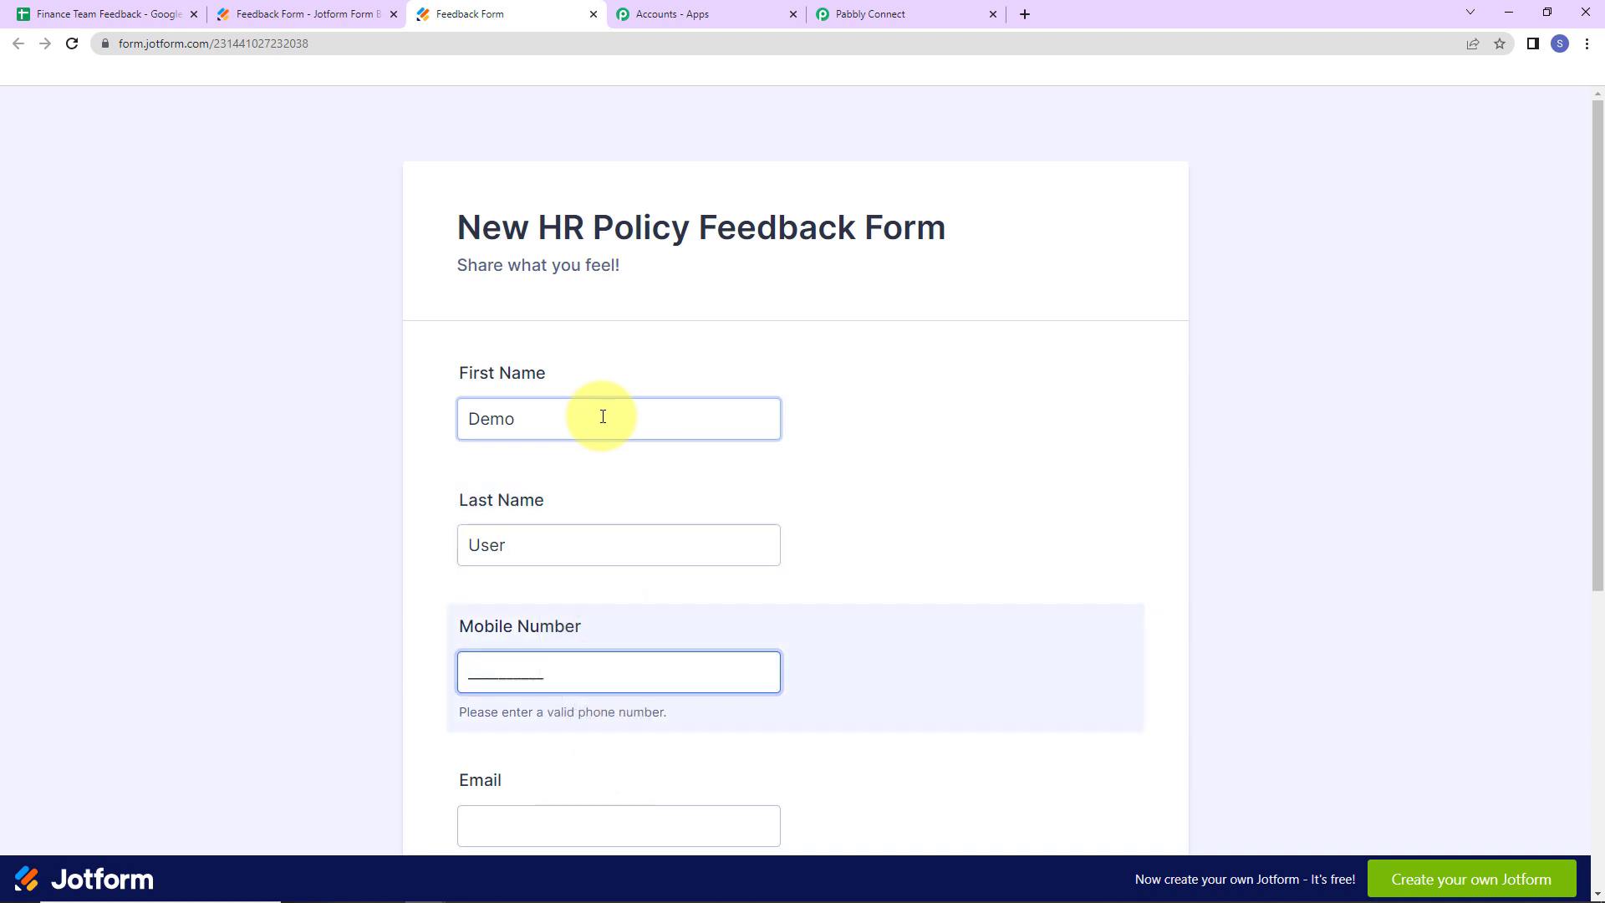
type("9")
type("111111111")
- Add the respondent's e-mail and feedback 'This is a great change to the existing policy. Highly appreciated.', then submit
scroll(543, 422, "down", 5)
left_click(497, 440)
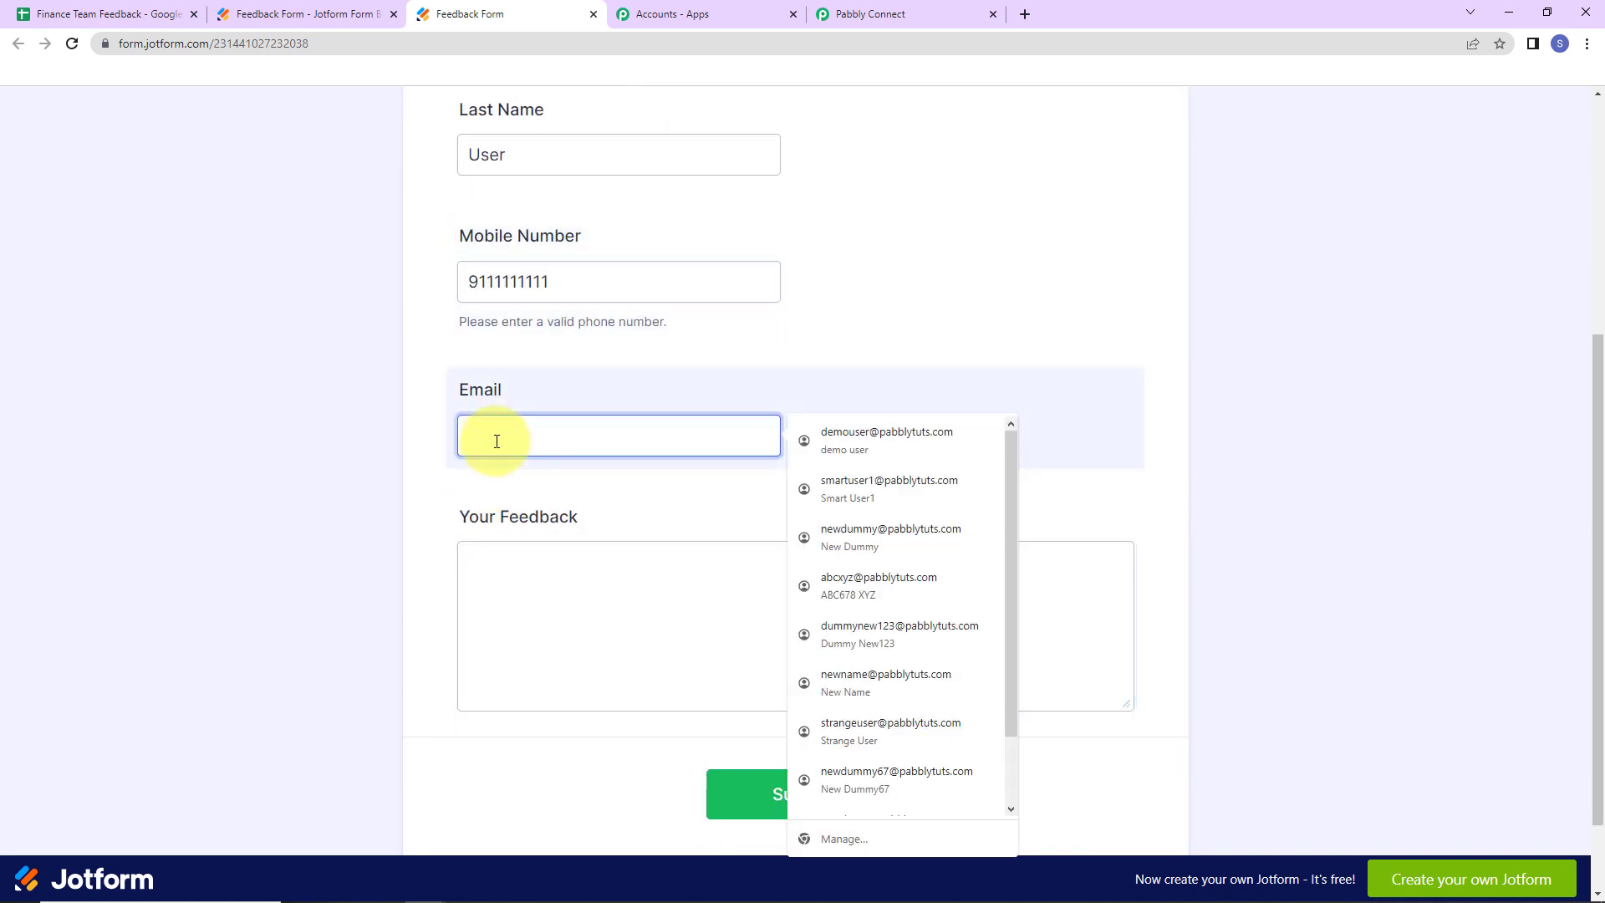
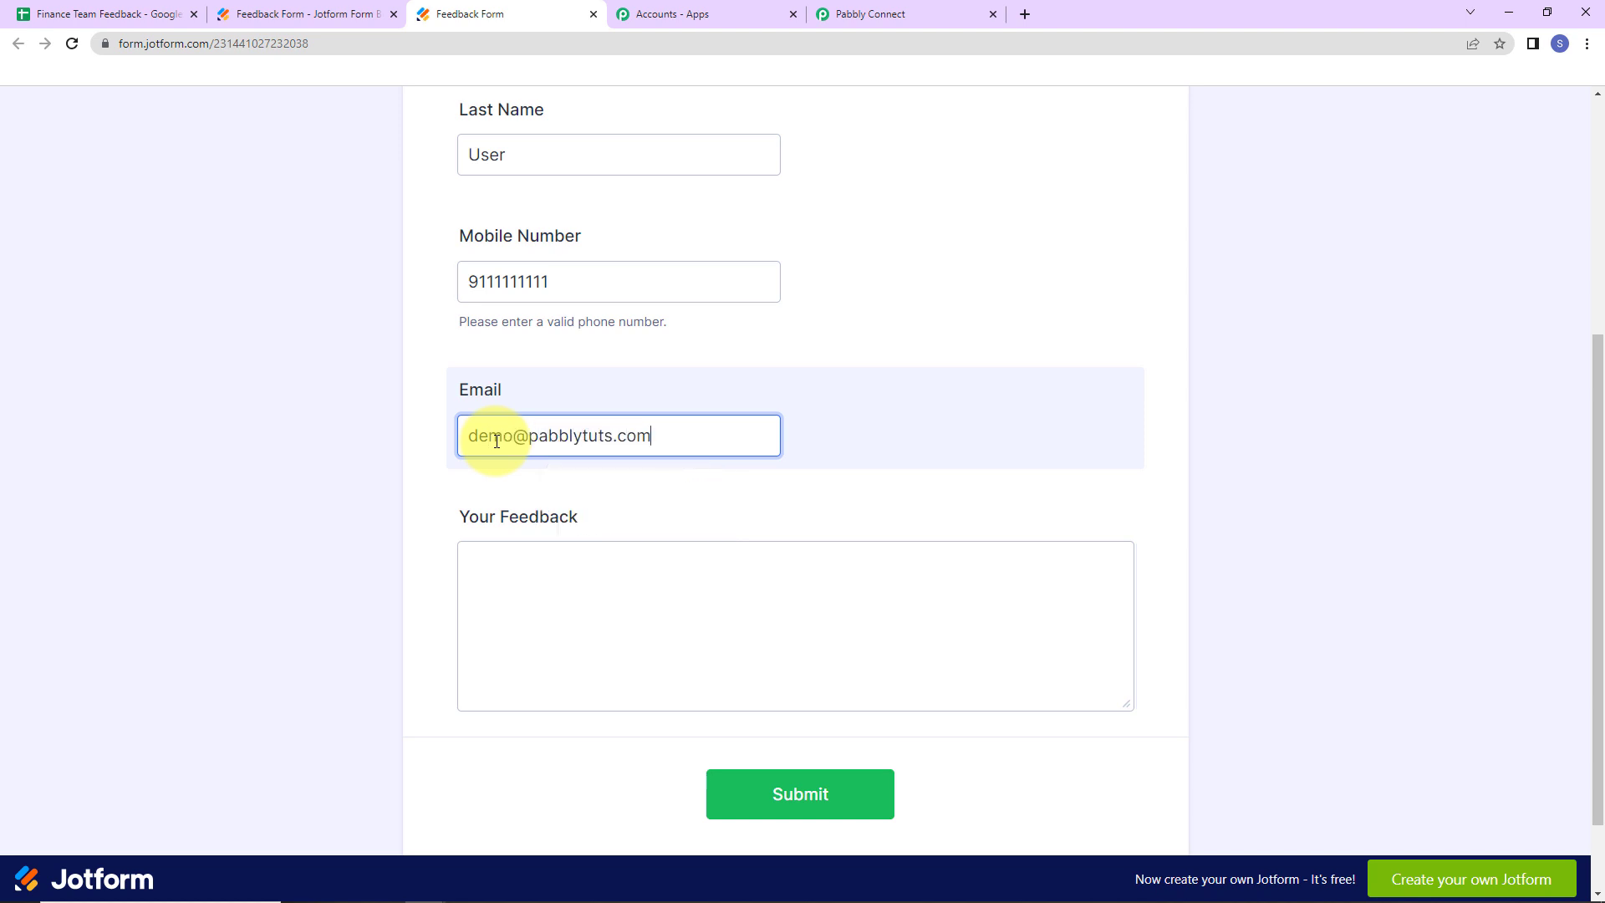
left_click(517, 586)
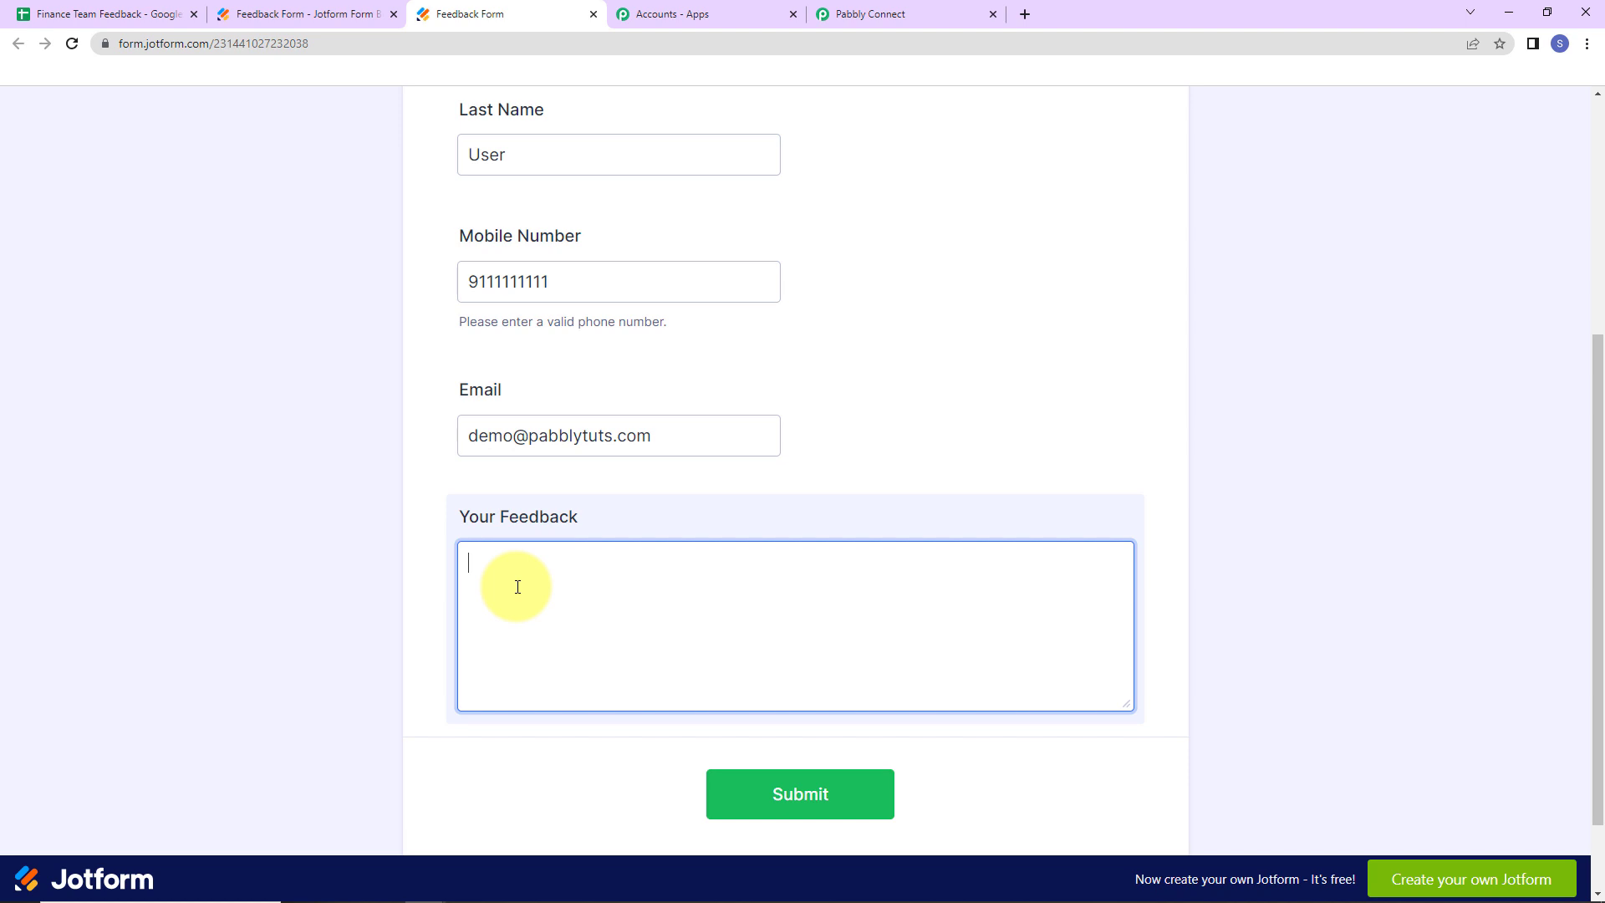
type("This is a great change to the existi")
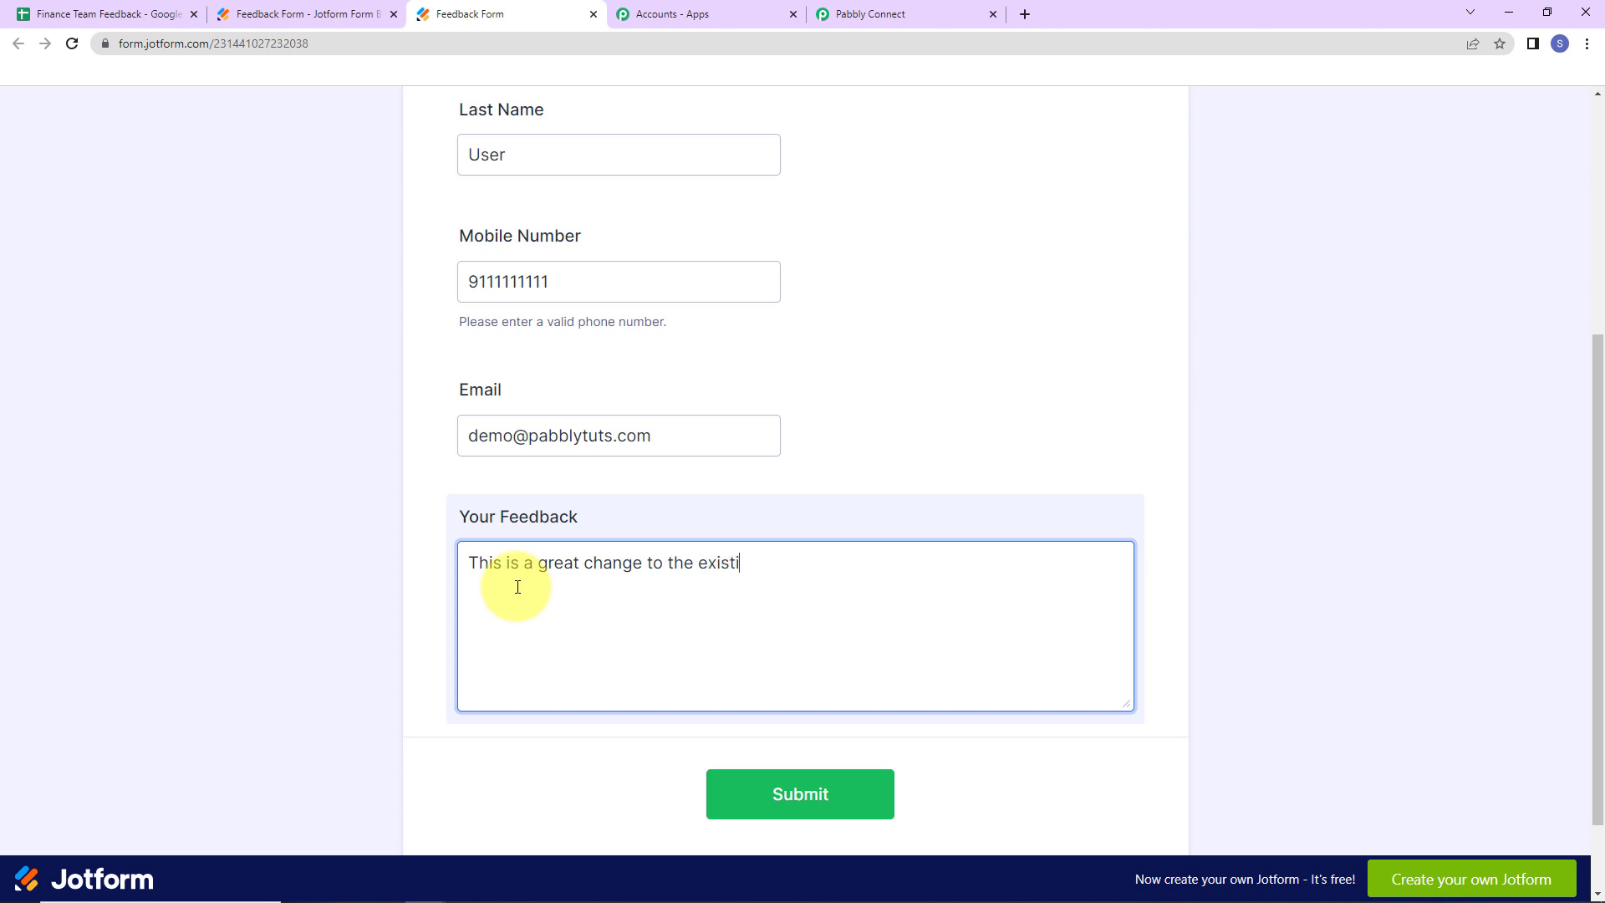
type("ng policy. Highly apprec")
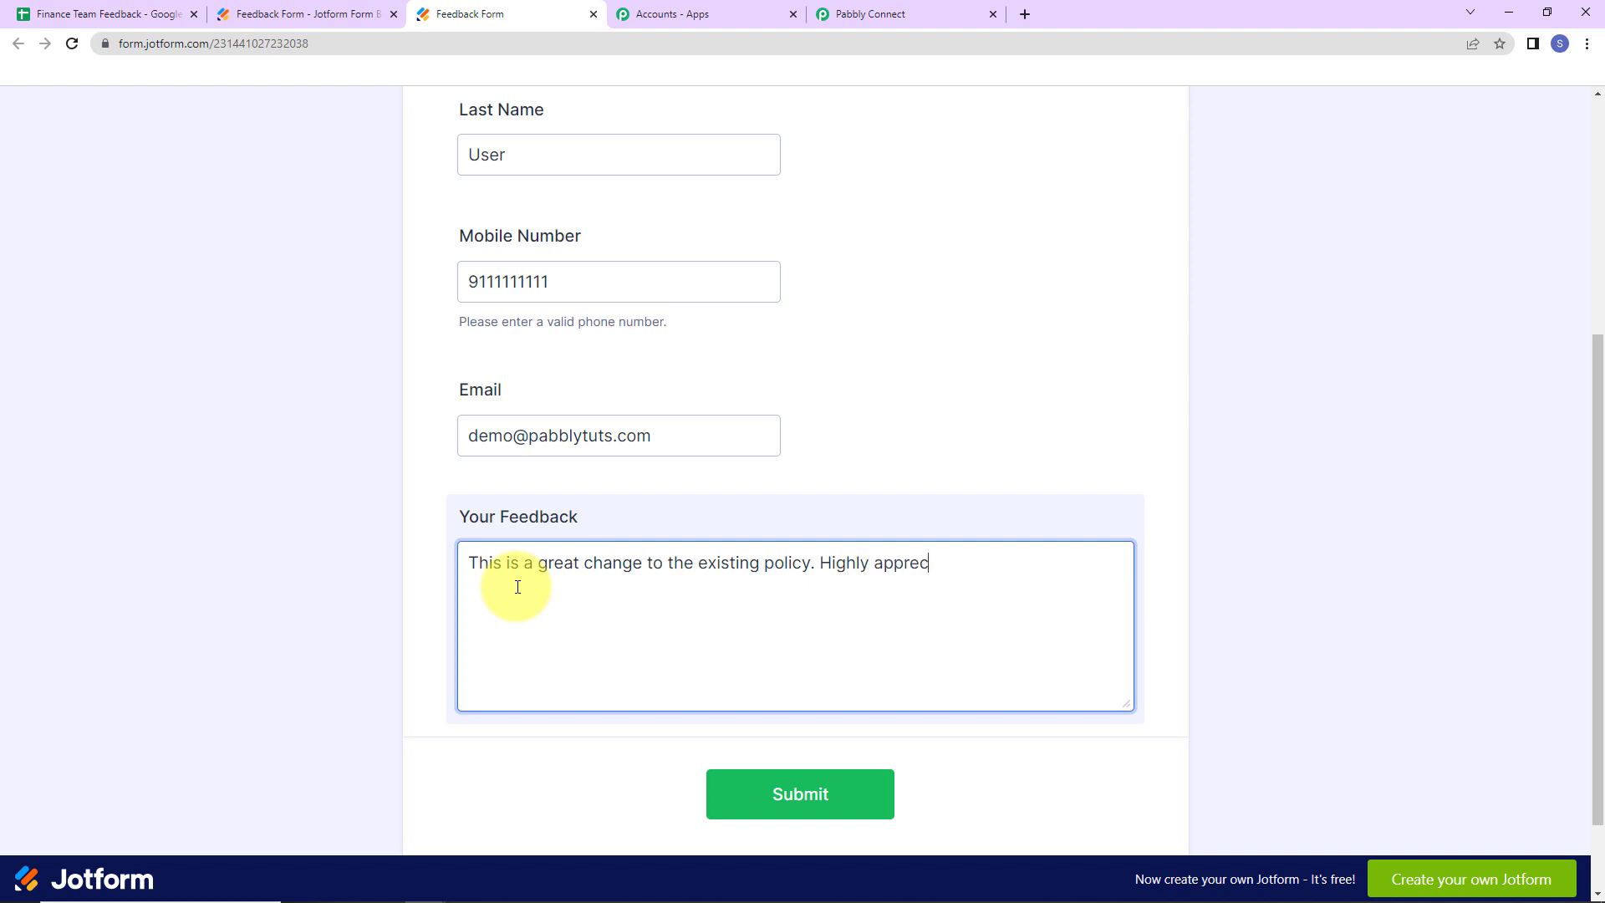
type("iated.")
left_click(768, 794)
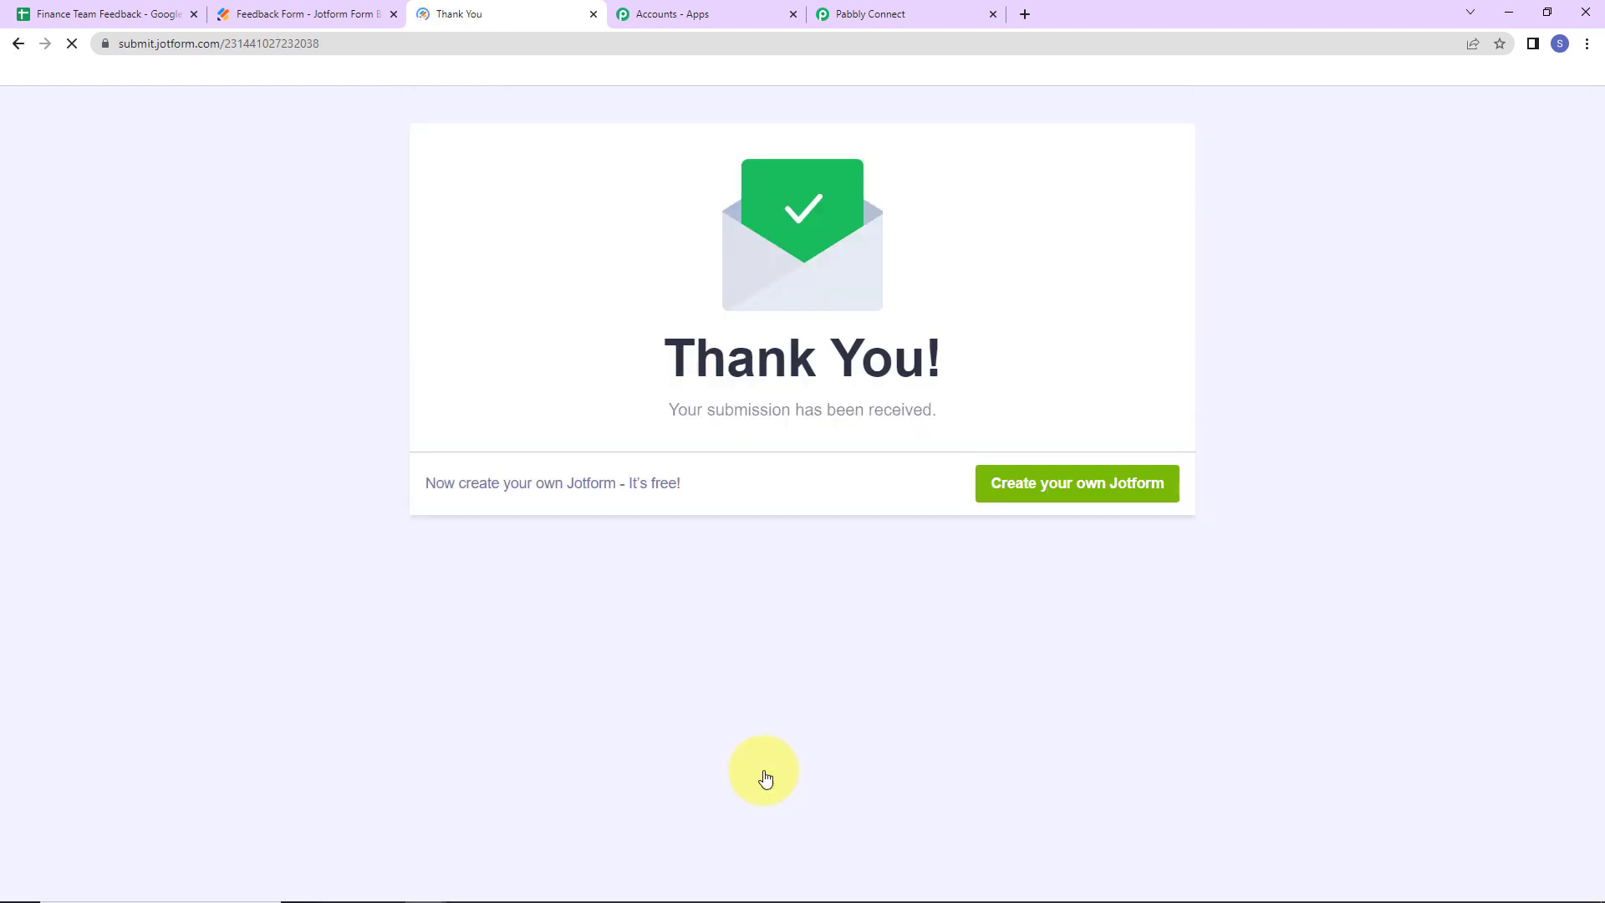
- Review the captured name, mobile, e-mail, feedback and Feedback Form title under Response Received
left_click(905, 13)
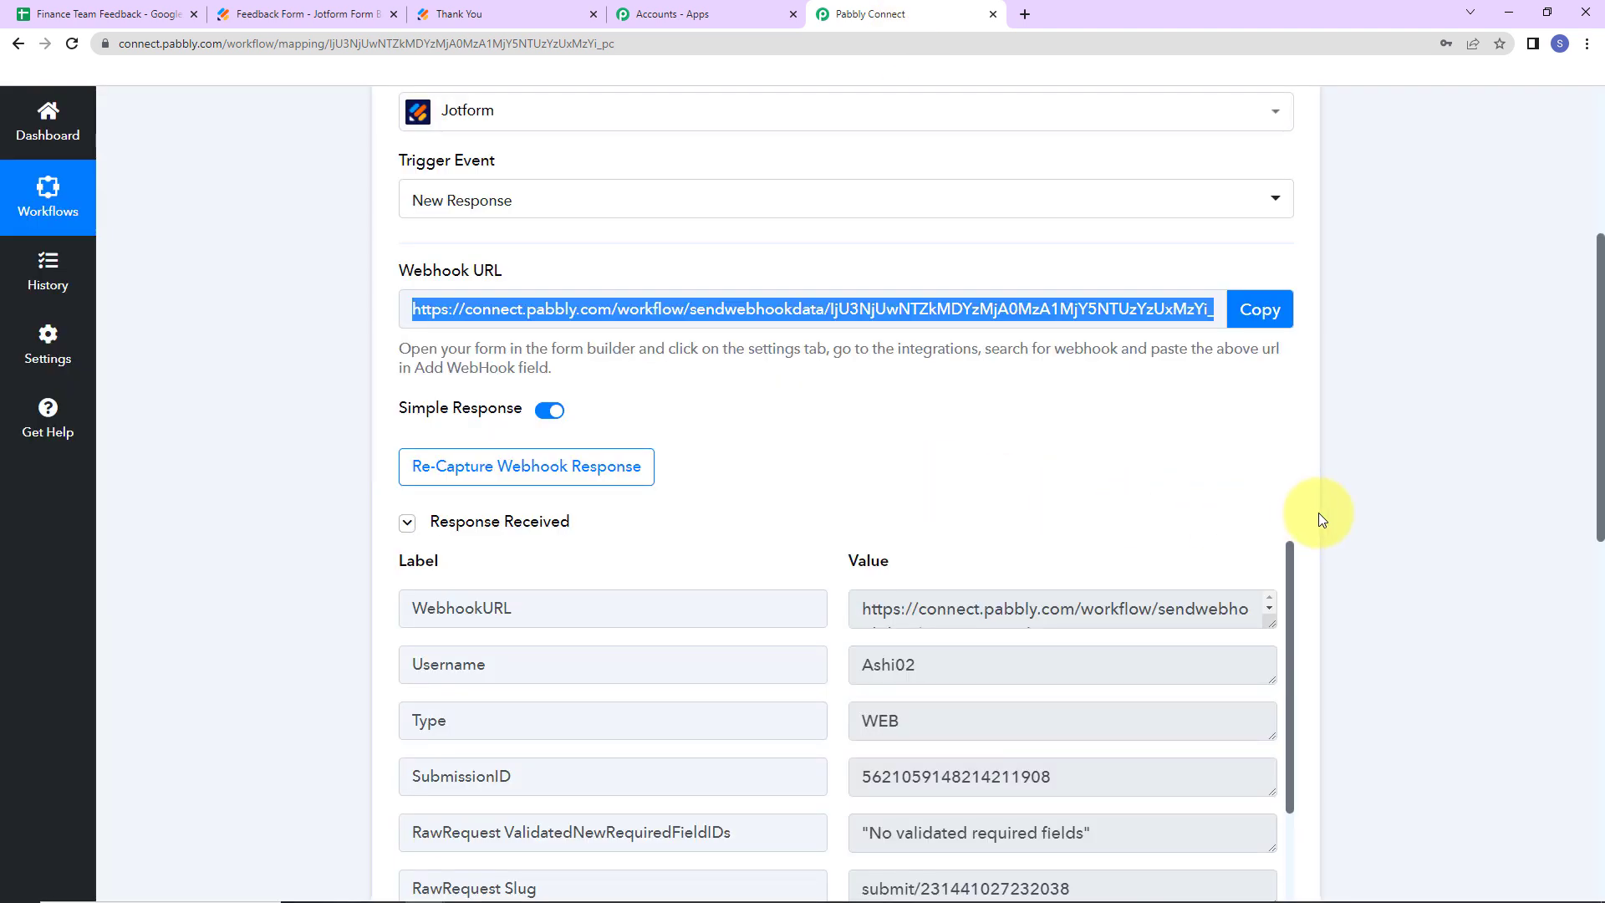
scroll(1401, 487, "down", 5)
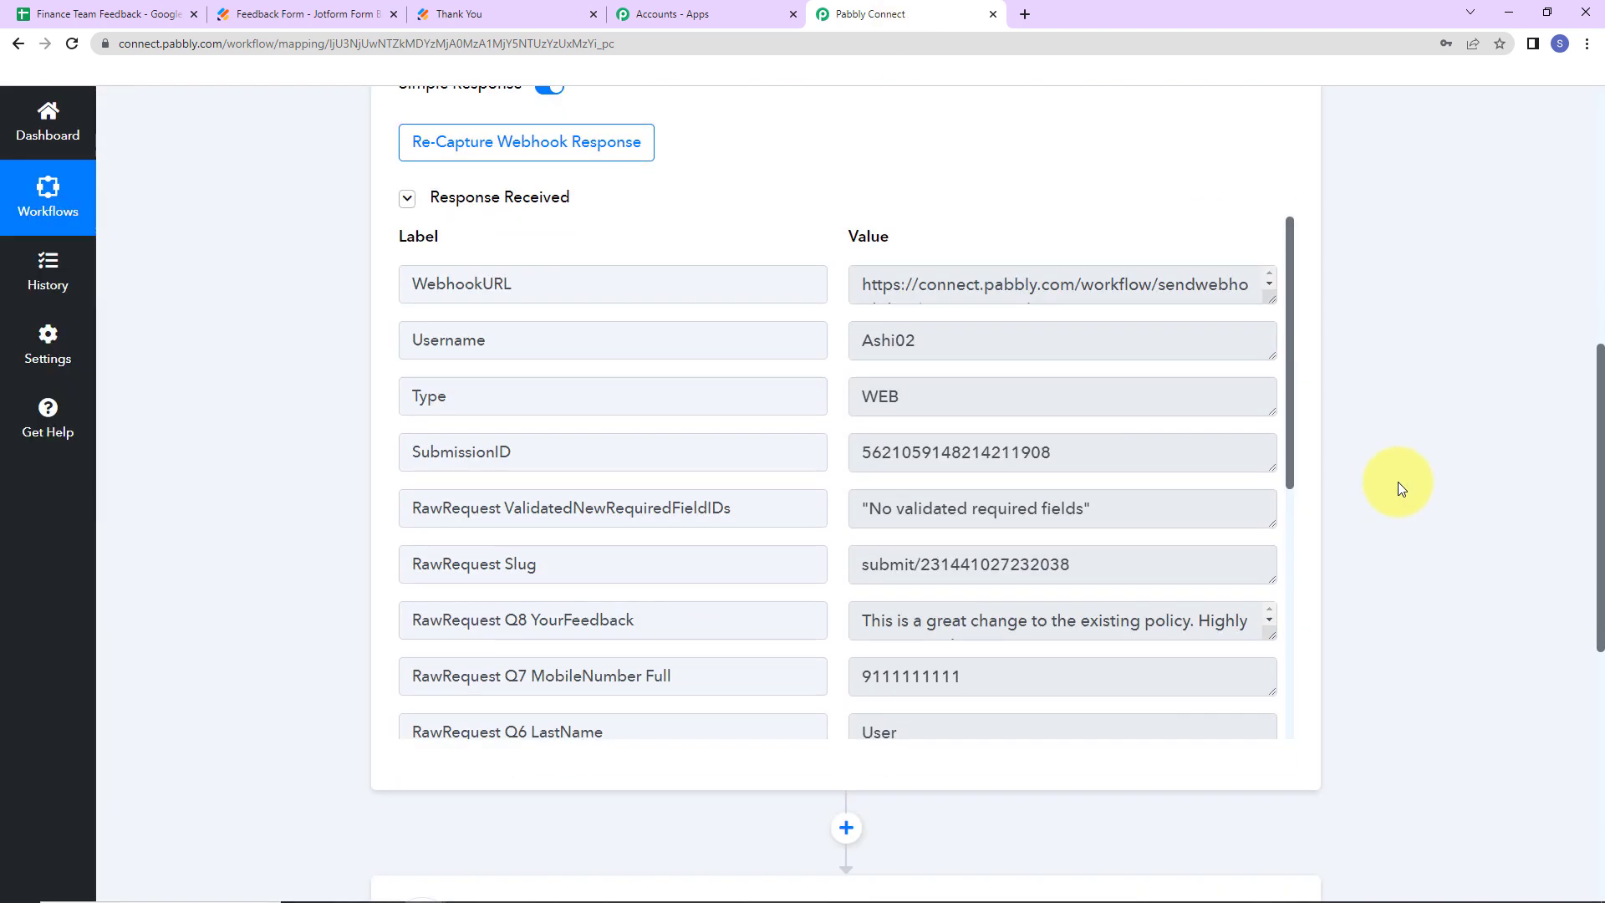
scroll(1049, 444, "down", 2)
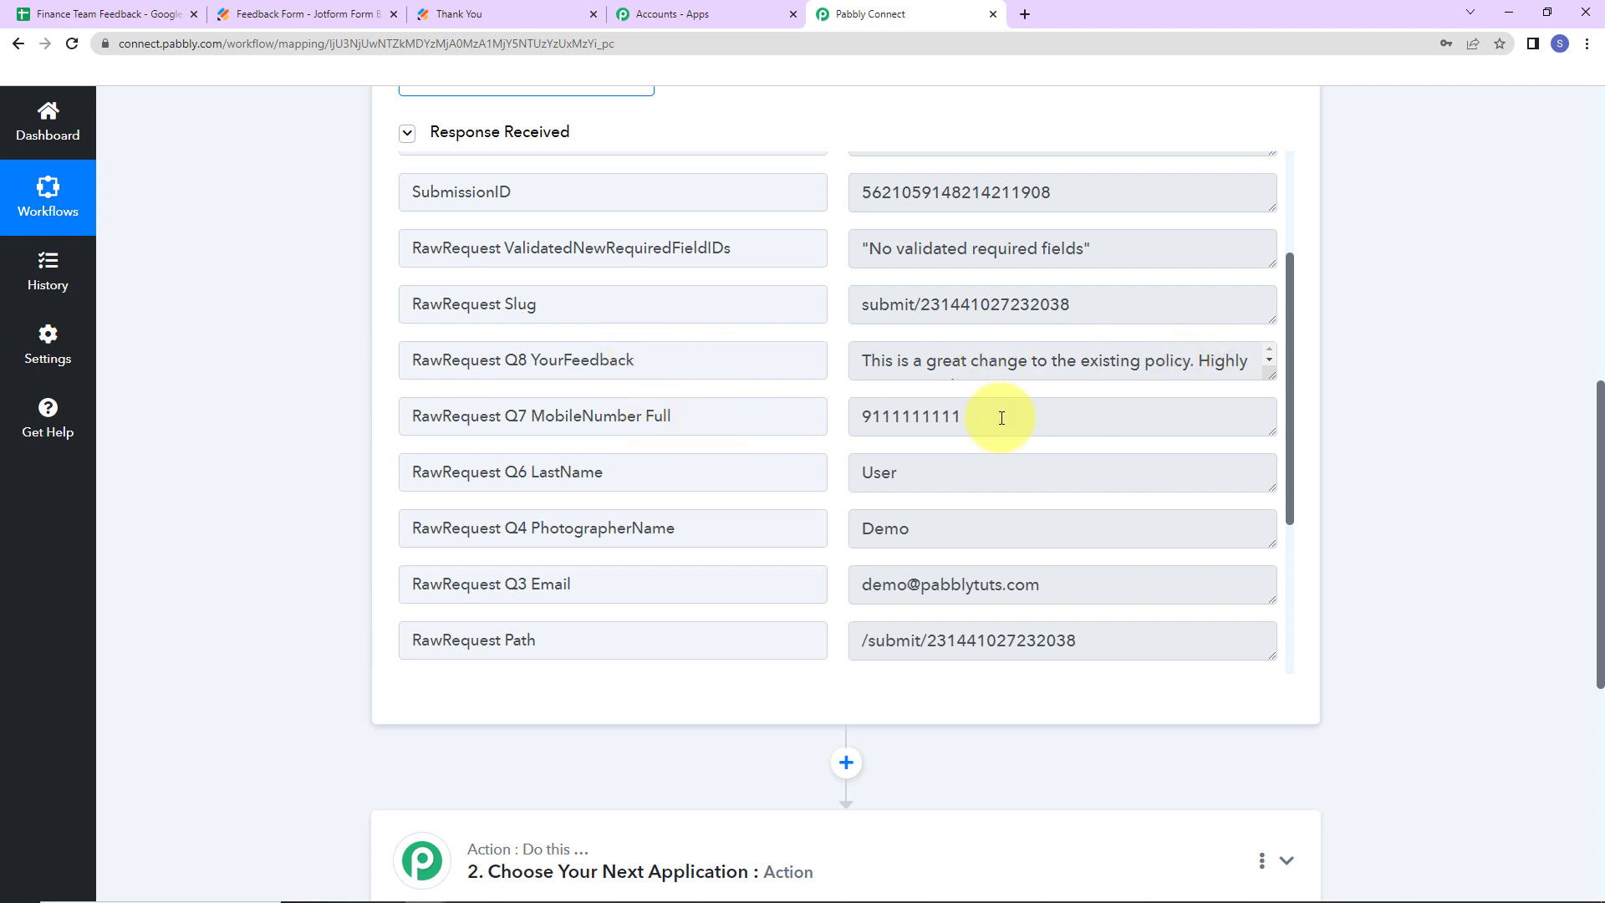
scroll(1001, 418, "down", 2)
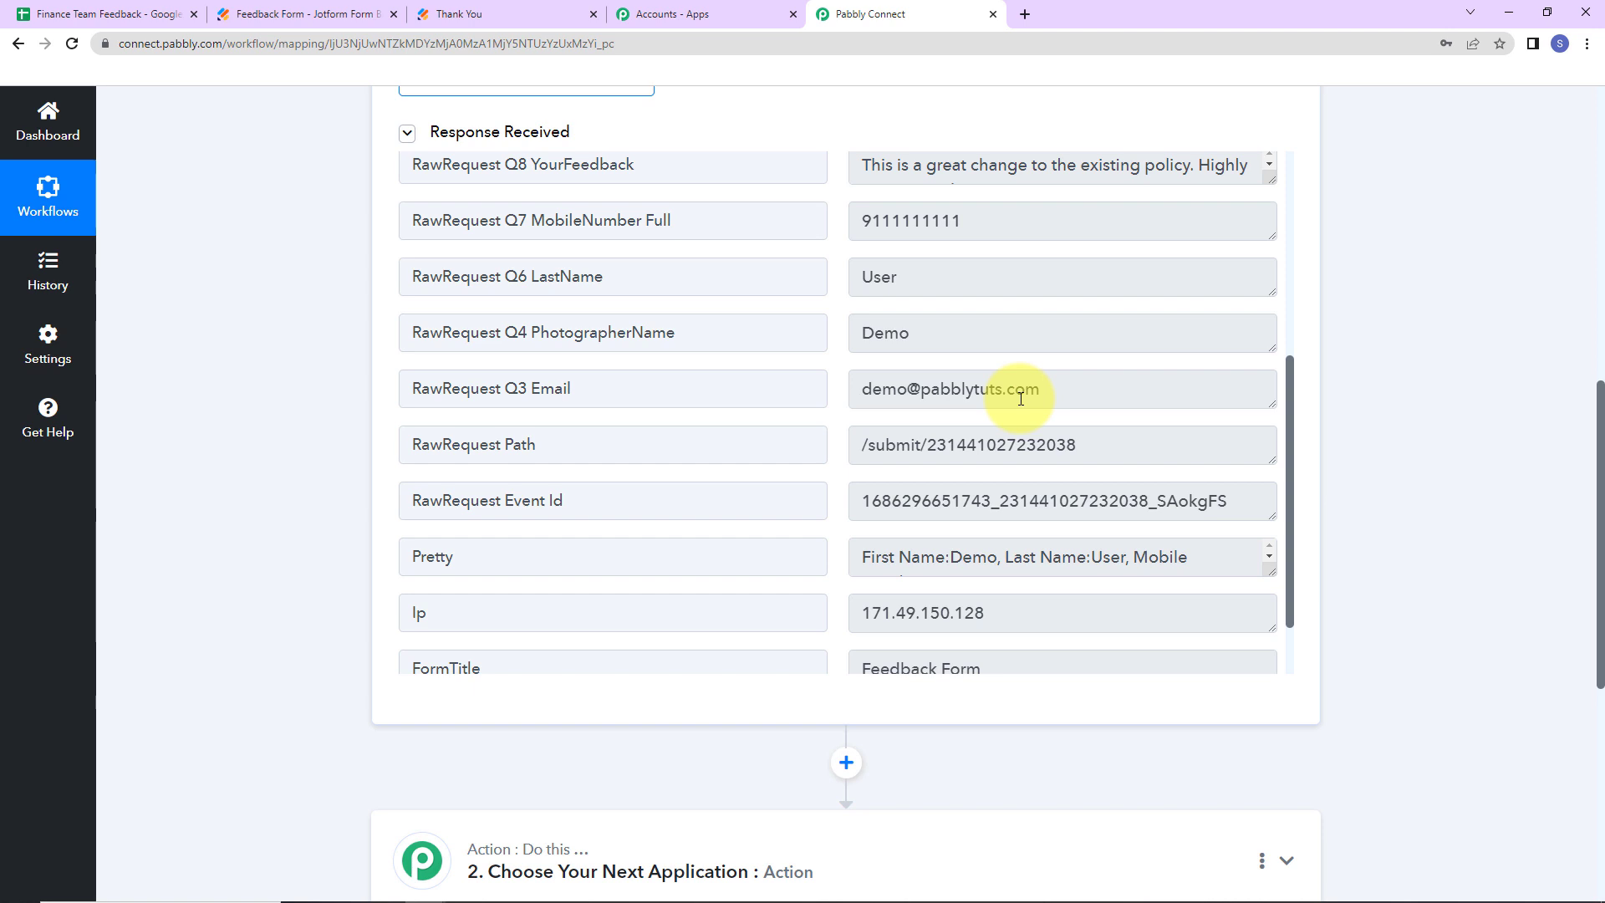
scroll(1021, 430, "down", 1)
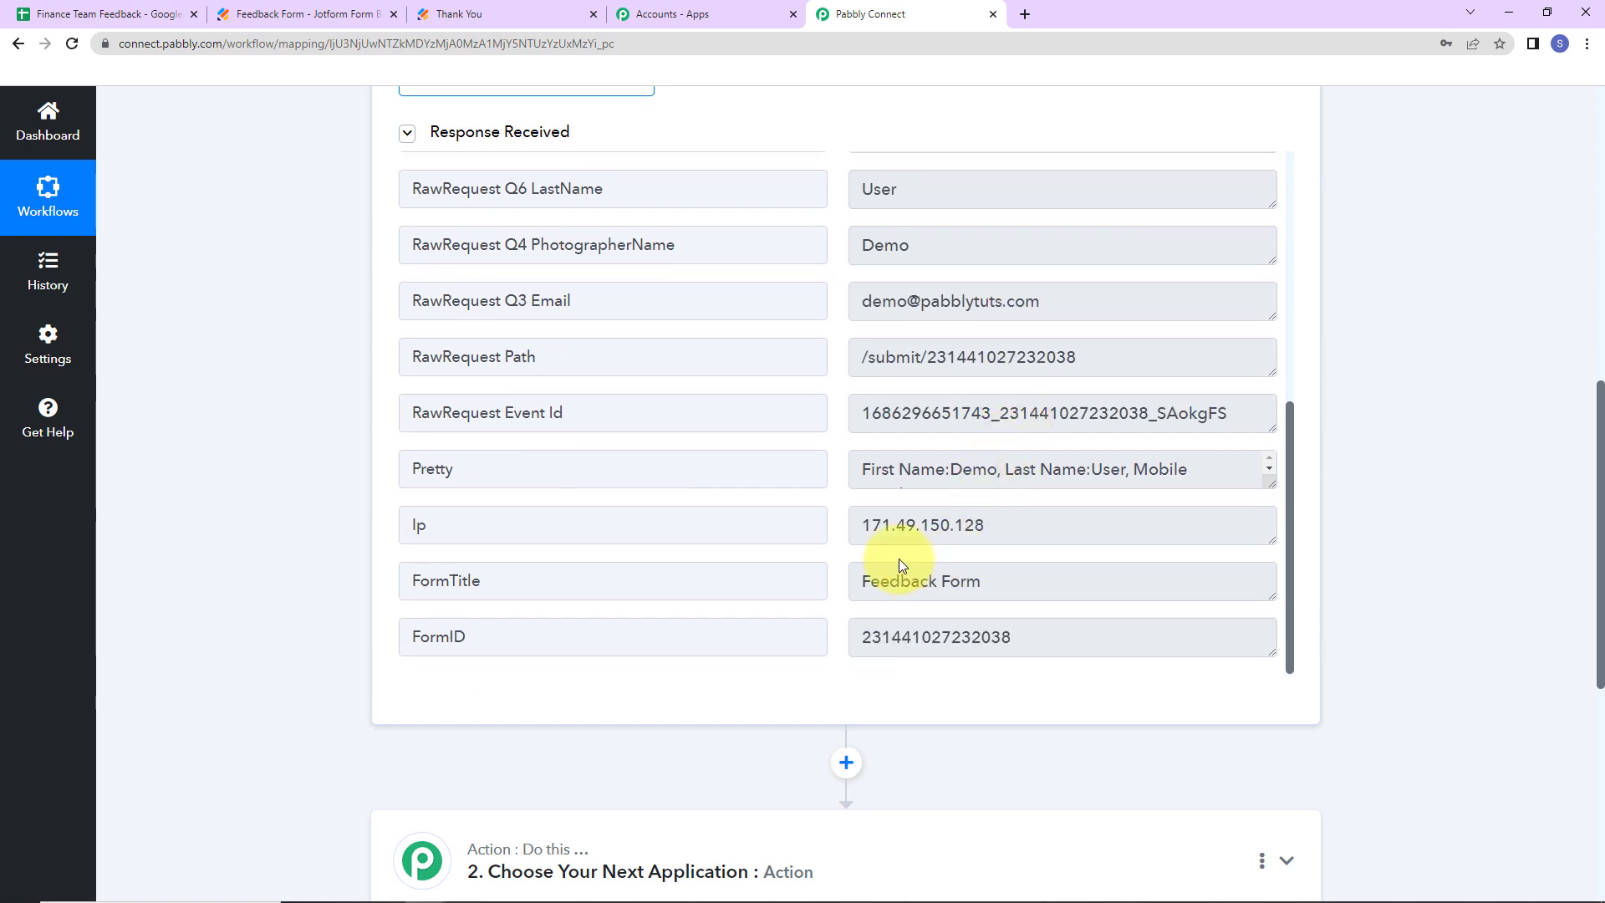
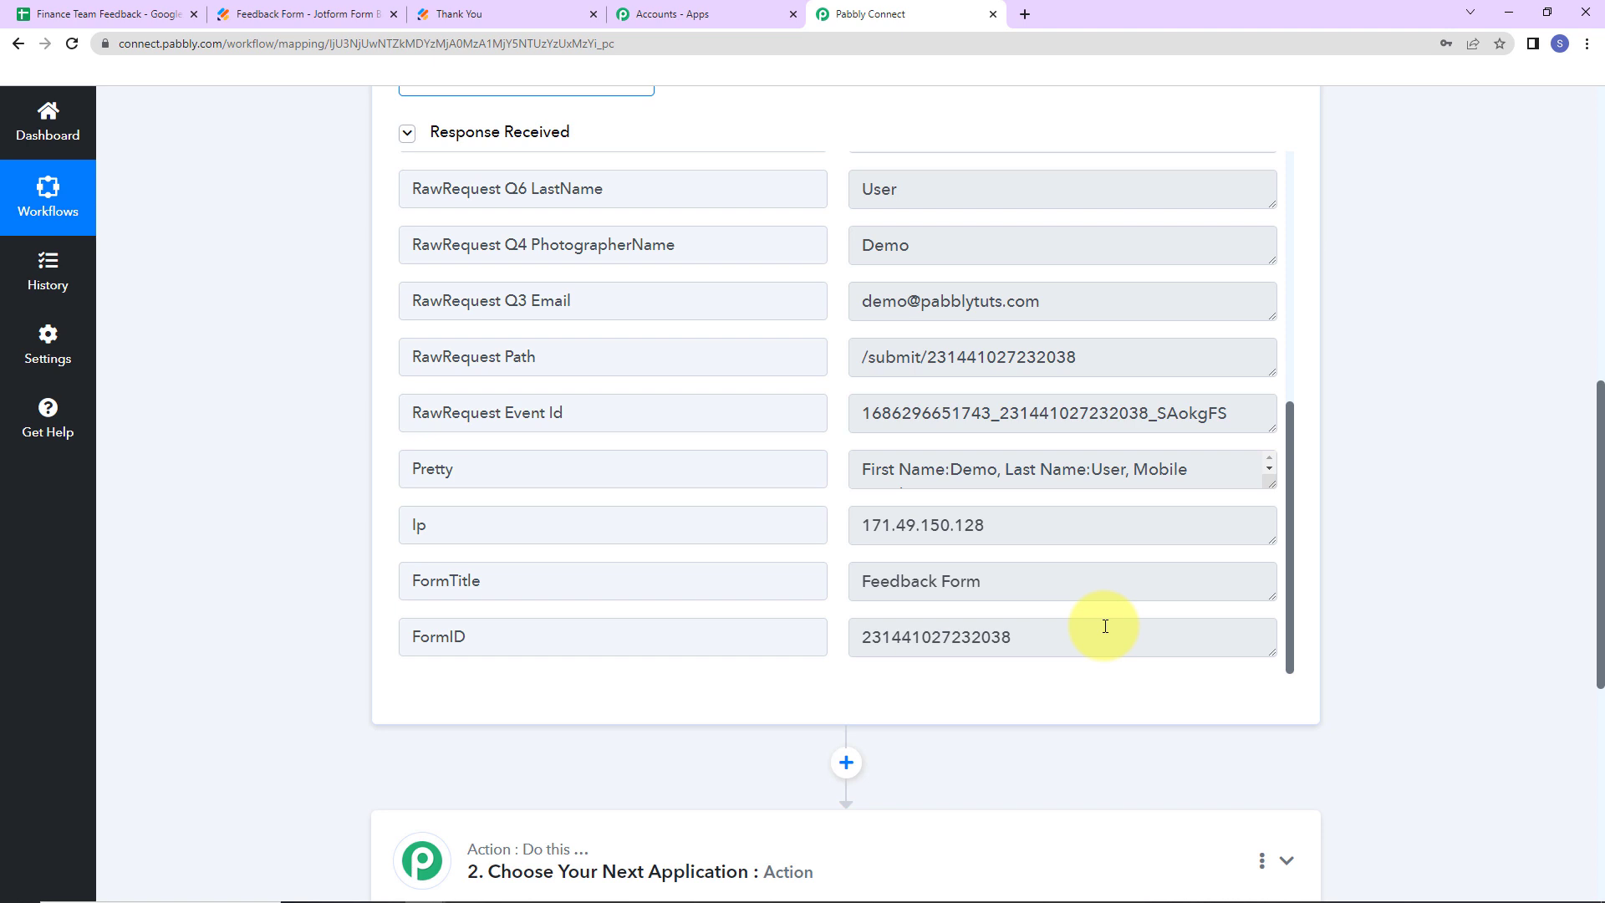
- Switch to the Finance Team Feedback sheet to check its columns
left_click(100, 15)
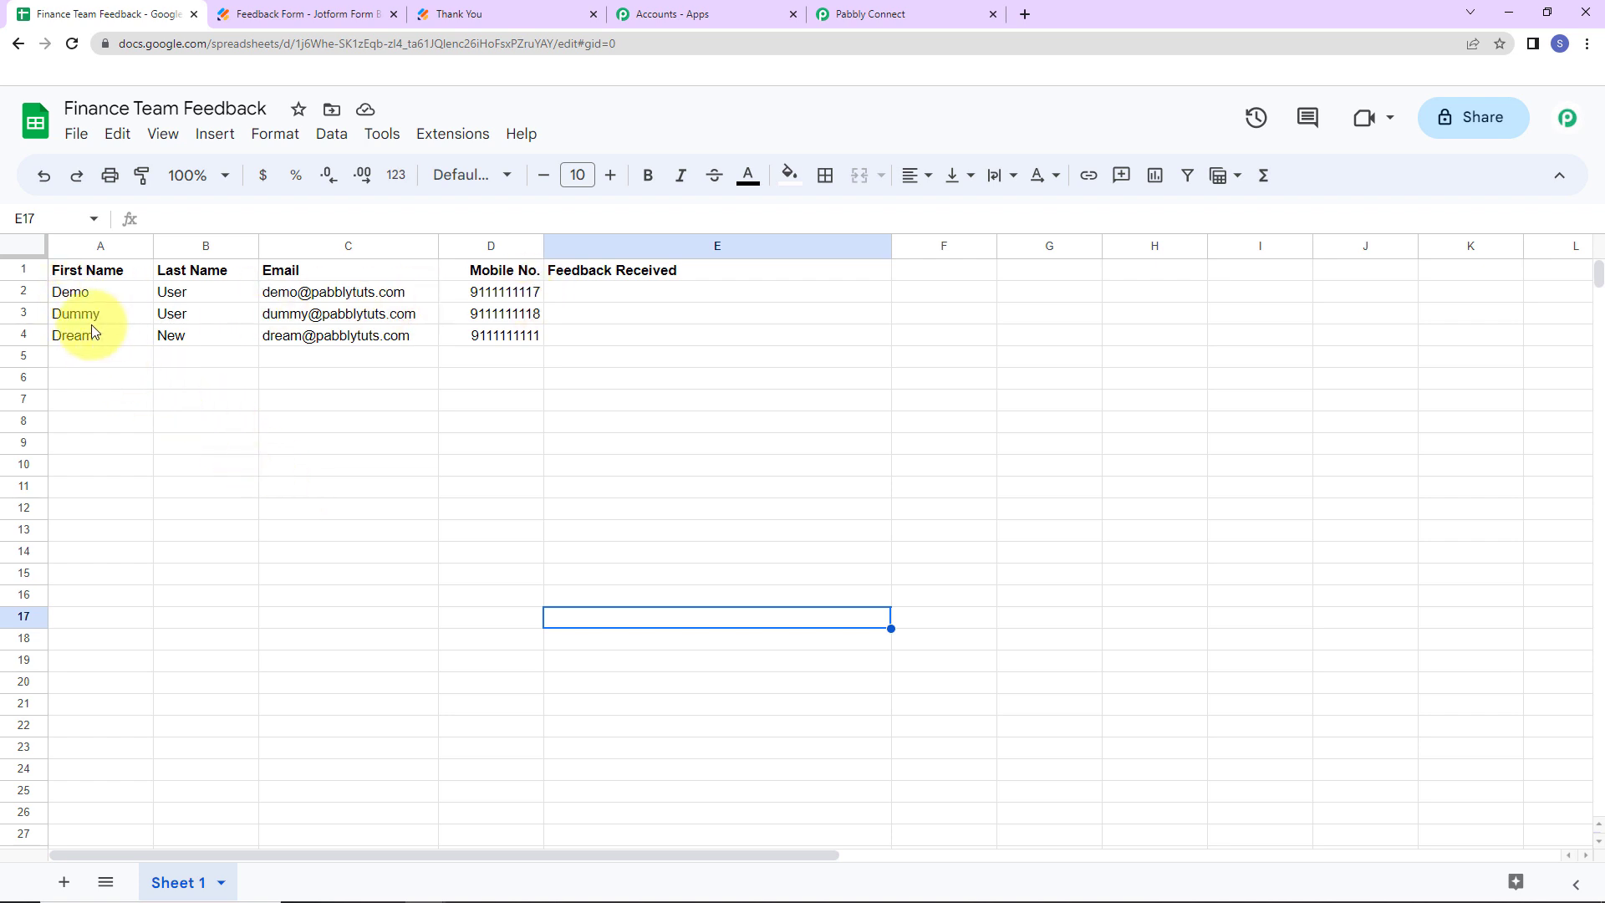
- Add a Google Sheets Lookup Spreadsheet Rows action and begin a new account connection
left_click(869, 14)
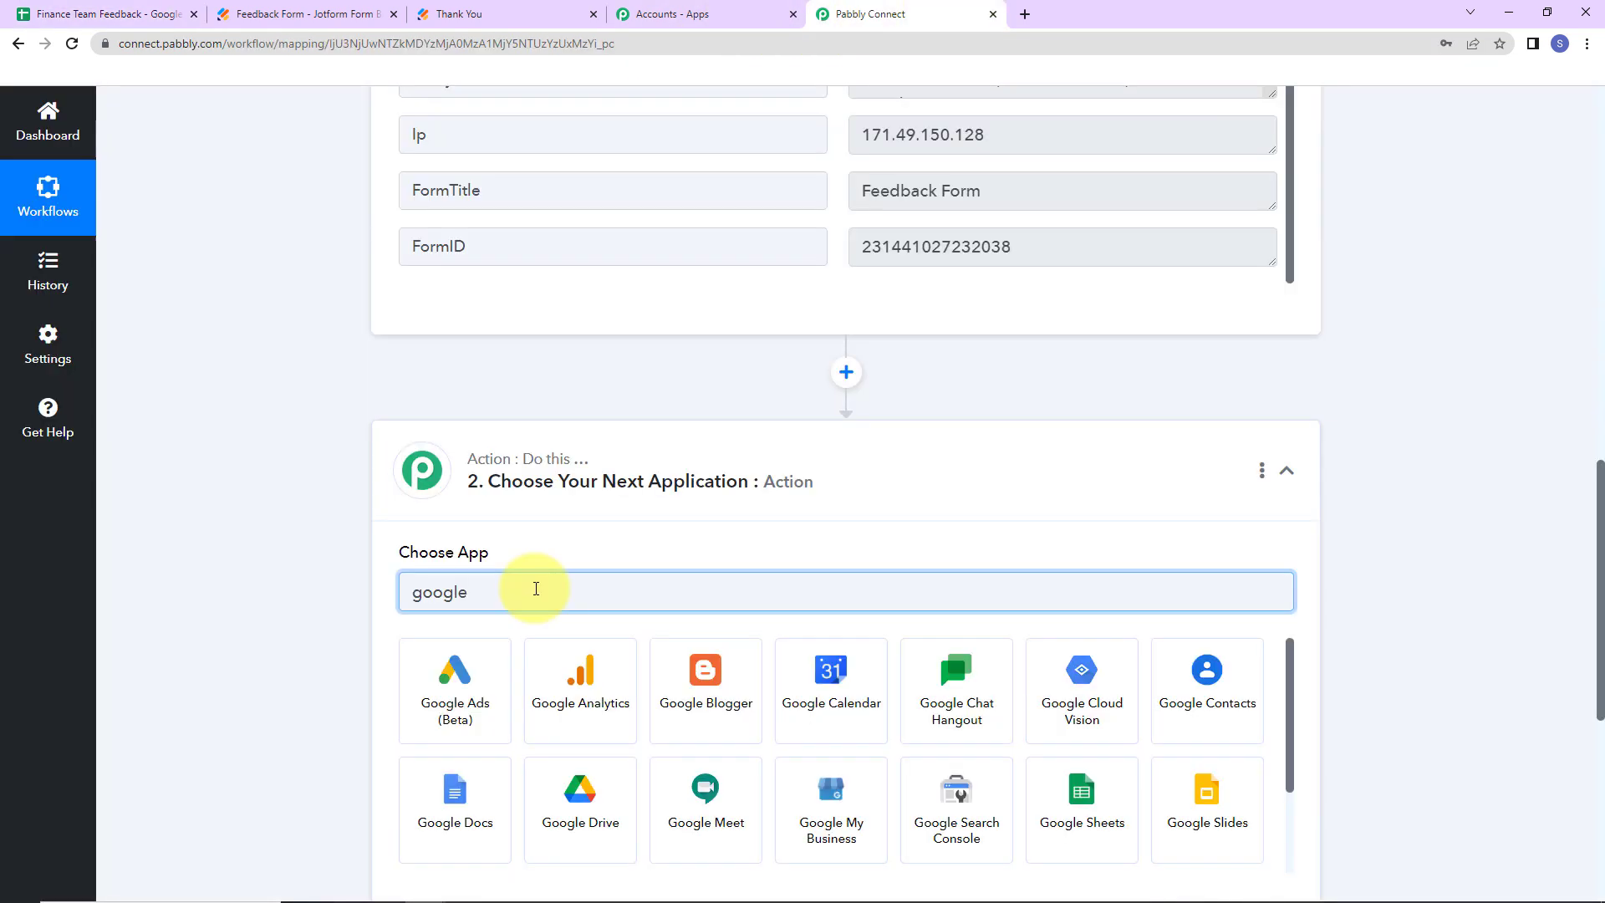
type("sheet")
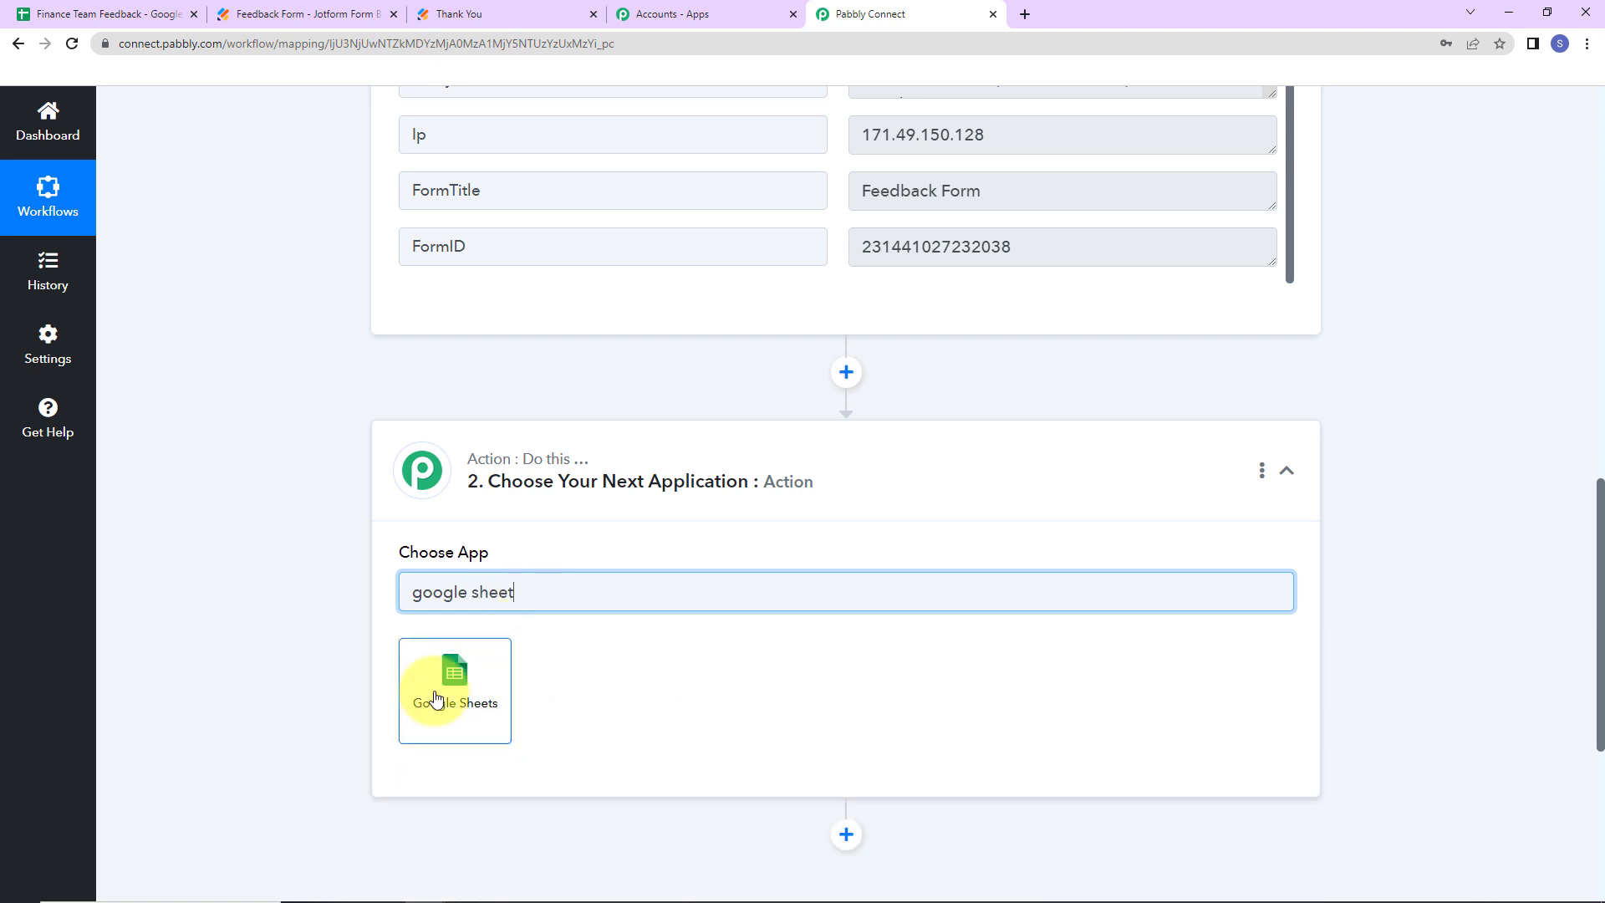
left_click(450, 695)
left_click(435, 694)
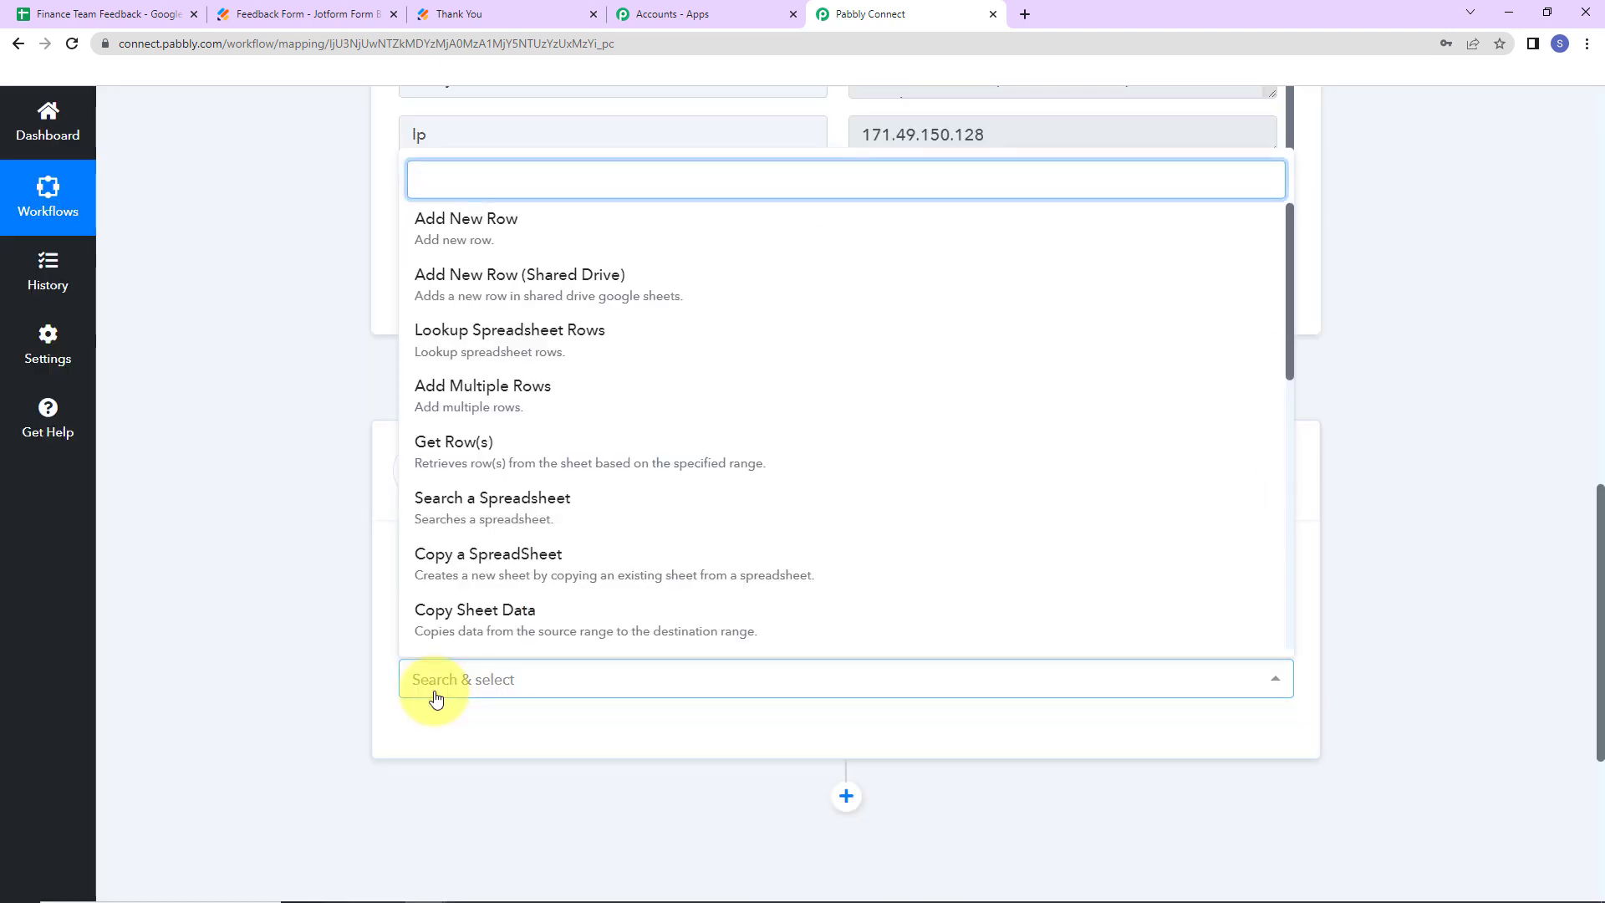
left_click(483, 343)
left_click(441, 736)
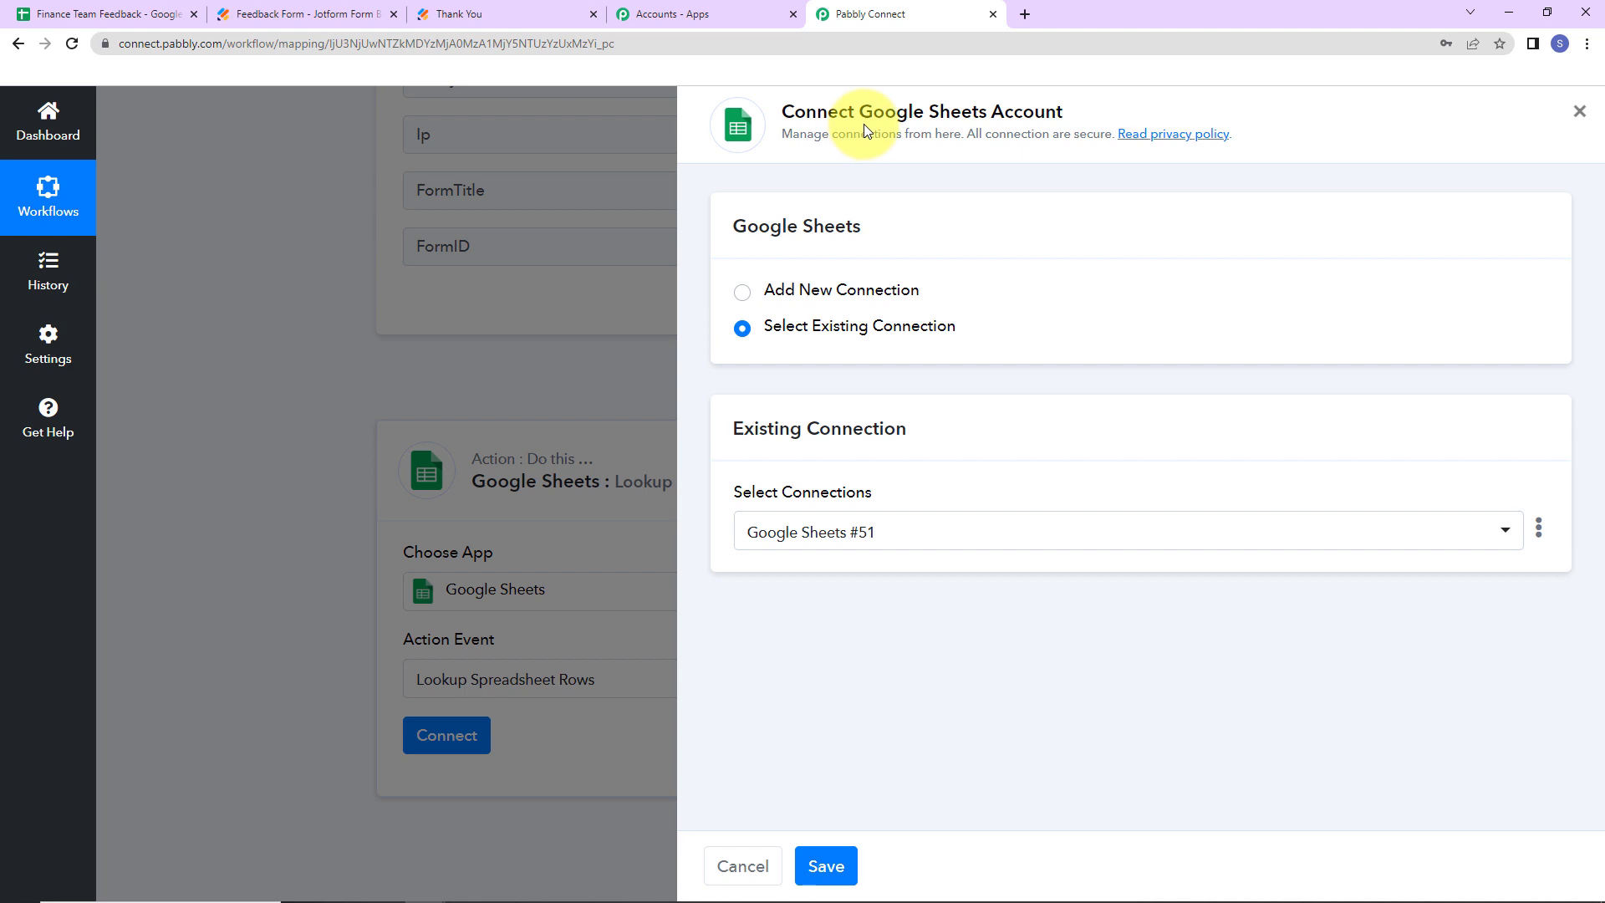
left_click(743, 292)
- Authorize a Google account for Sheets and target Finance Team Feedback, Sheet 1
left_click(893, 522)
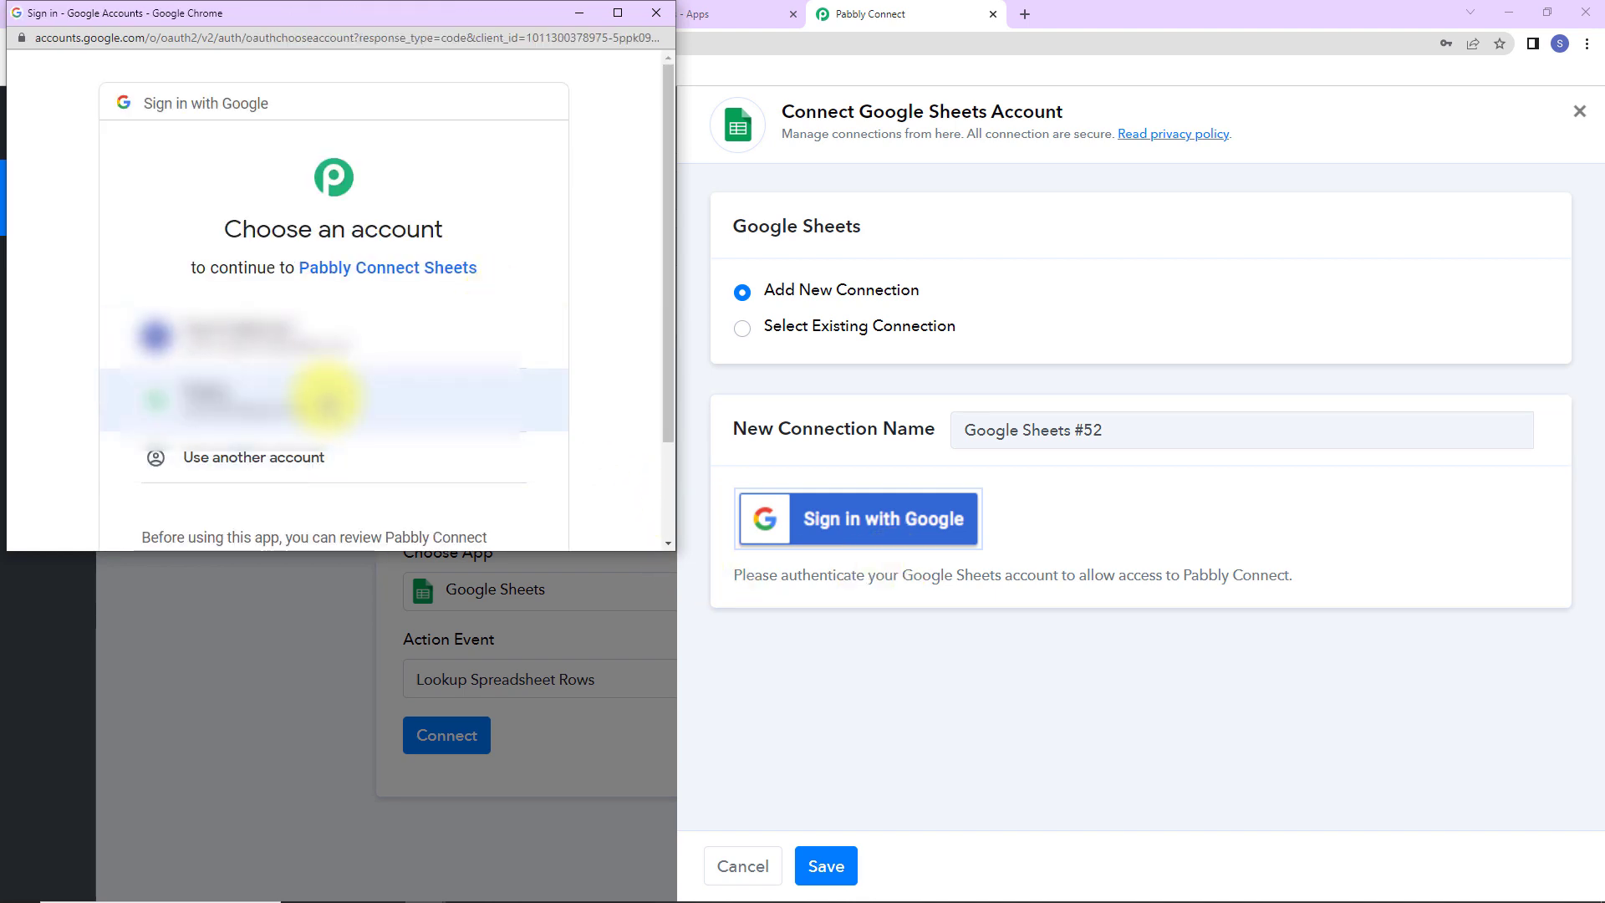
left_click(325, 401)
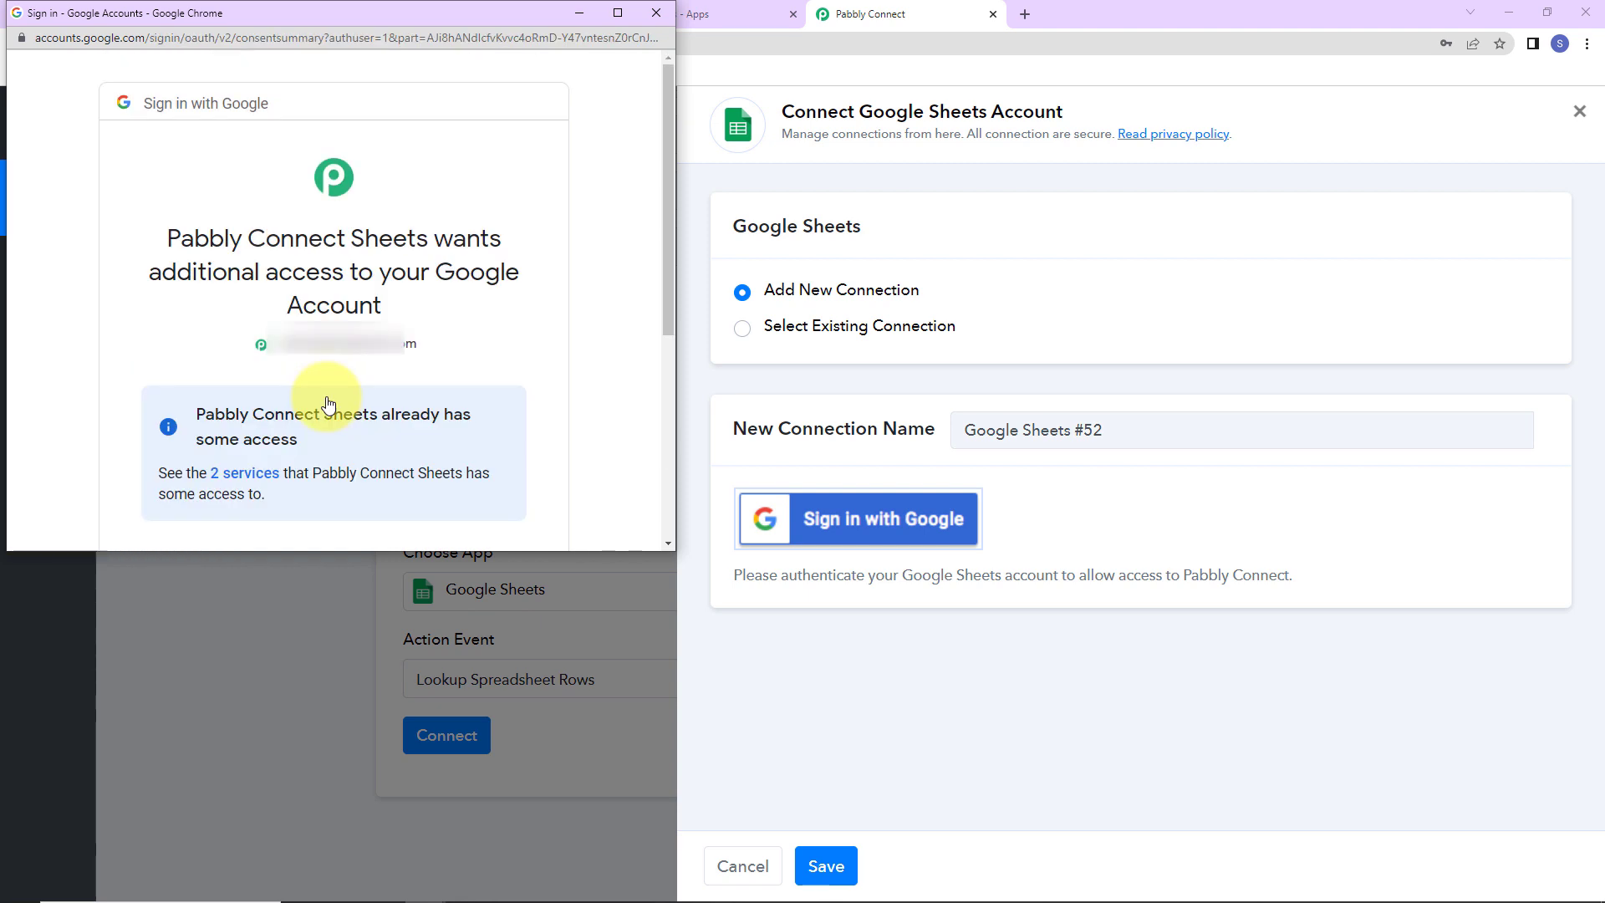
scroll(326, 401, "down", 5)
left_click(449, 401)
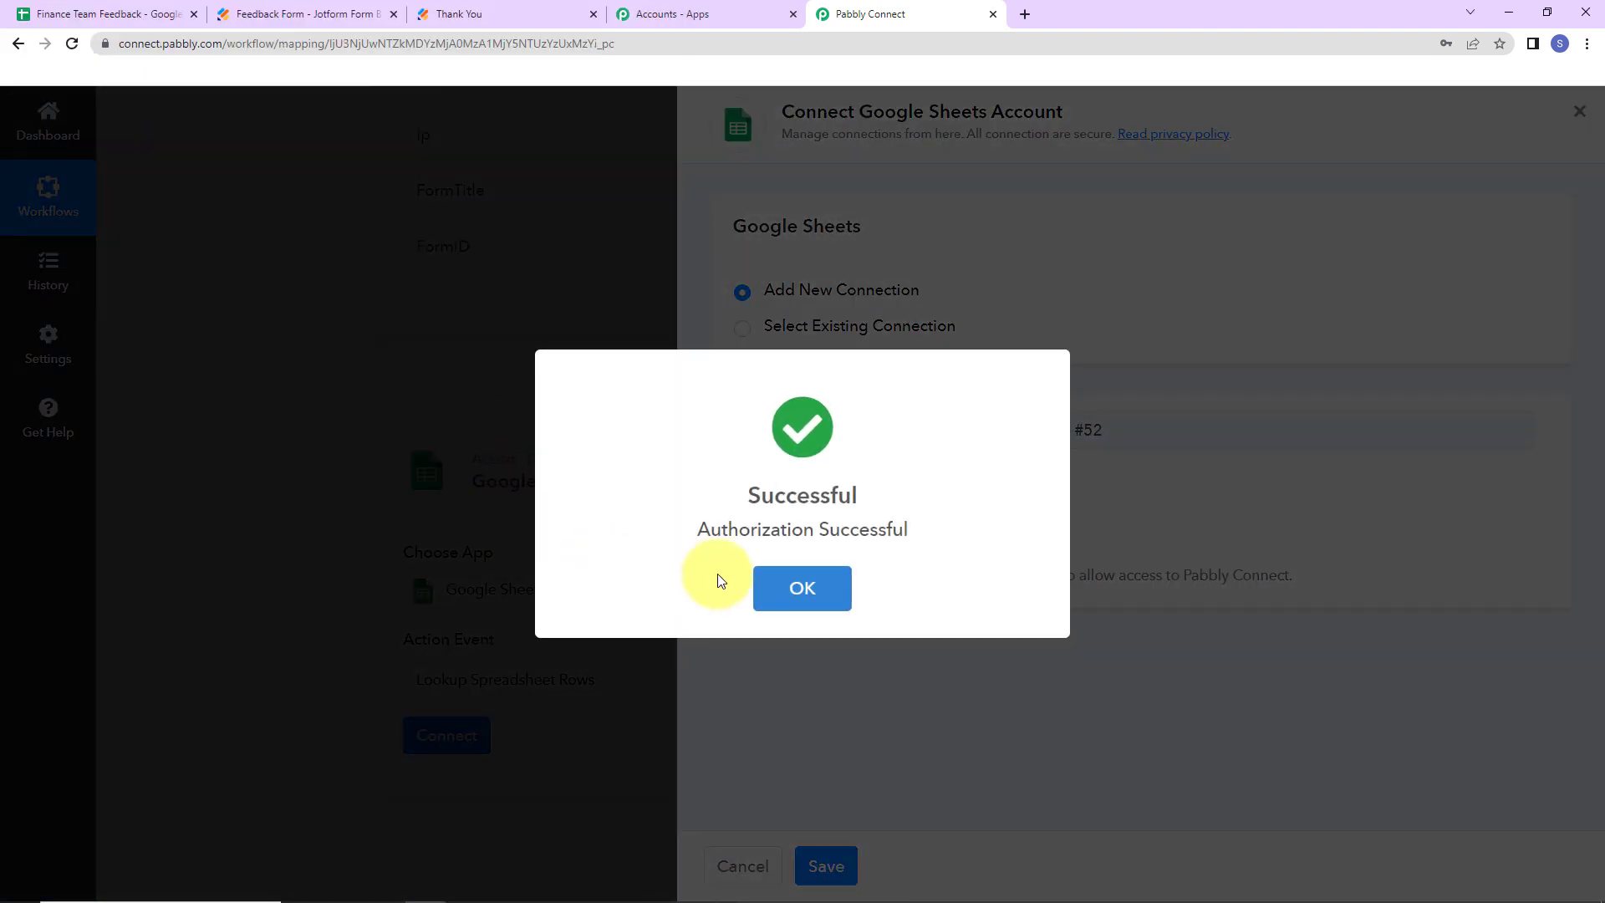
left_click(761, 583)
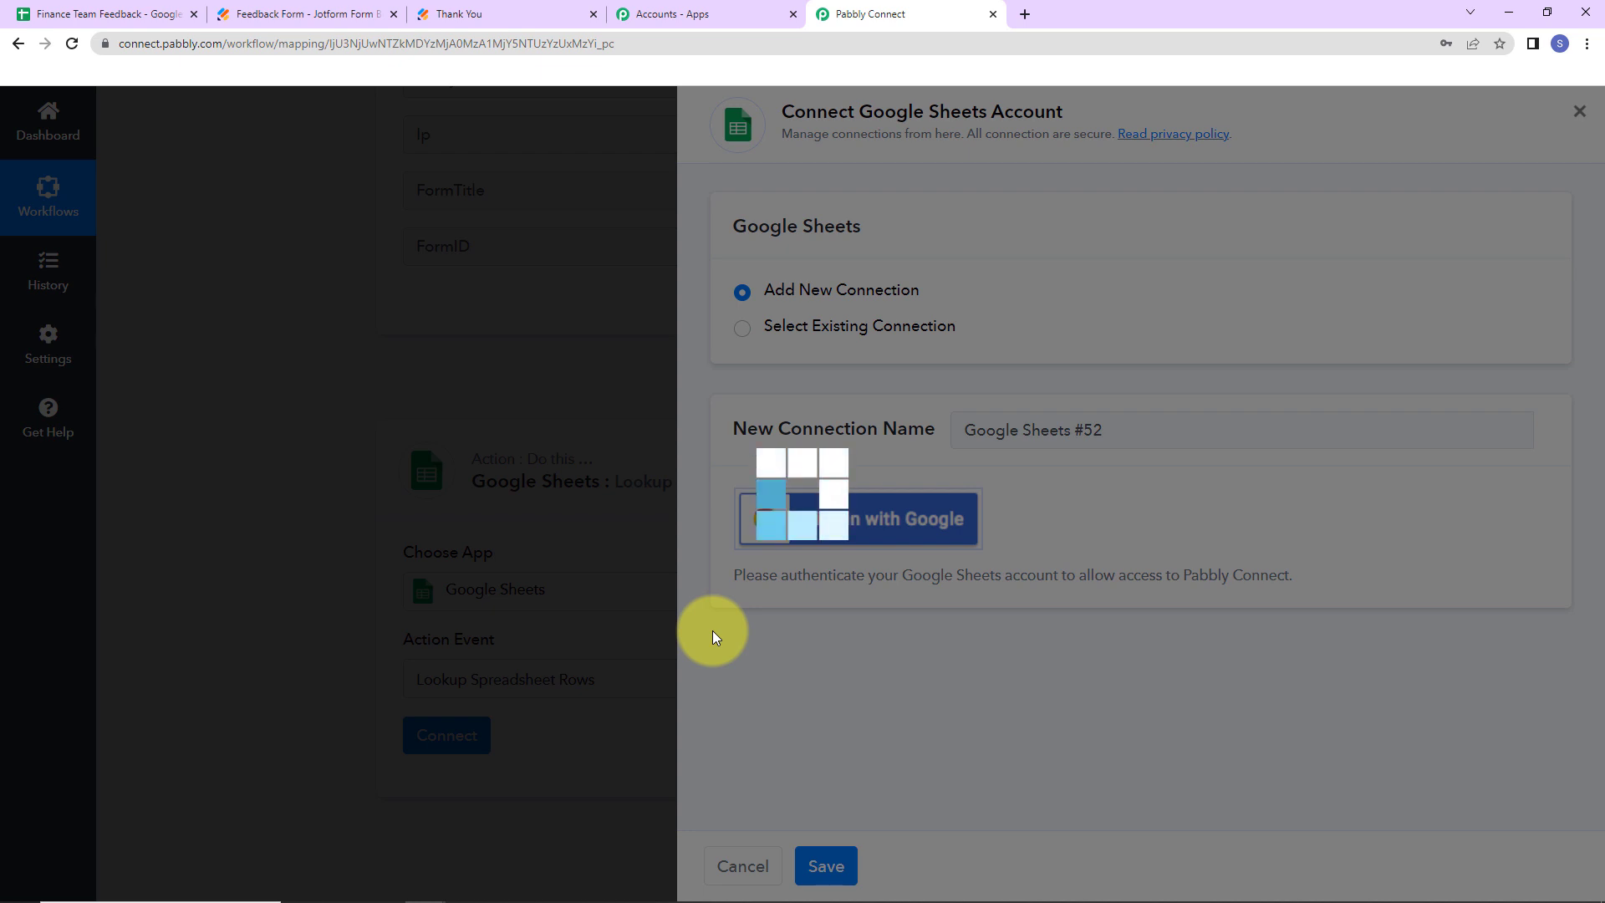
scroll(728, 605, "down", 5)
scroll(724, 595, "down", 2)
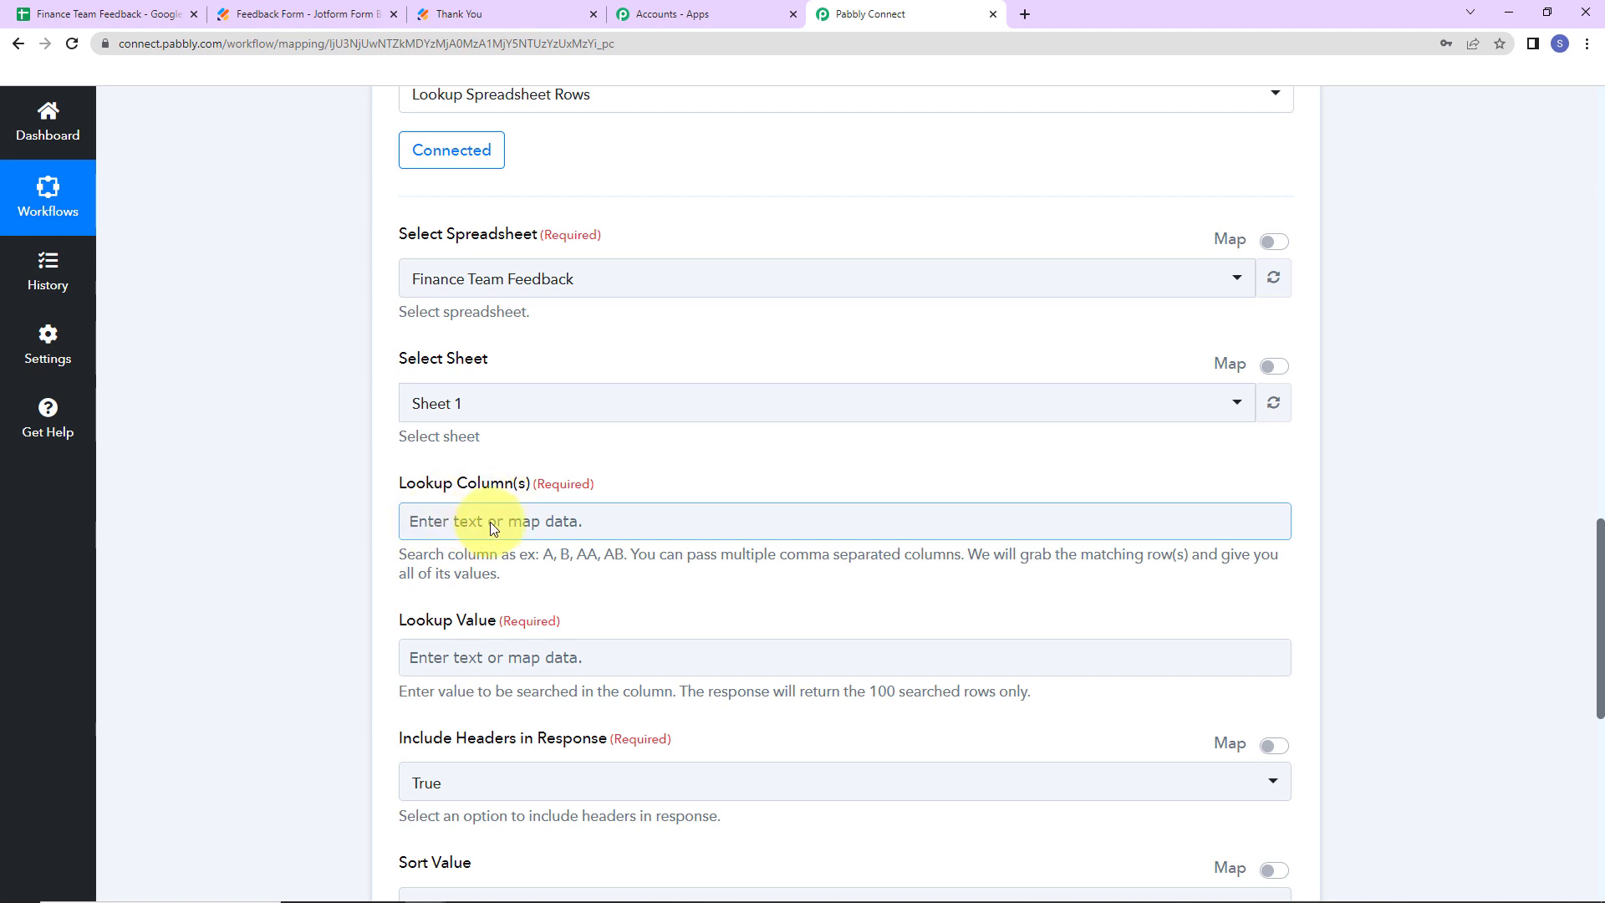
- Set the lookup column to C, where the sheet's emails are stored
left_click(138, 15)
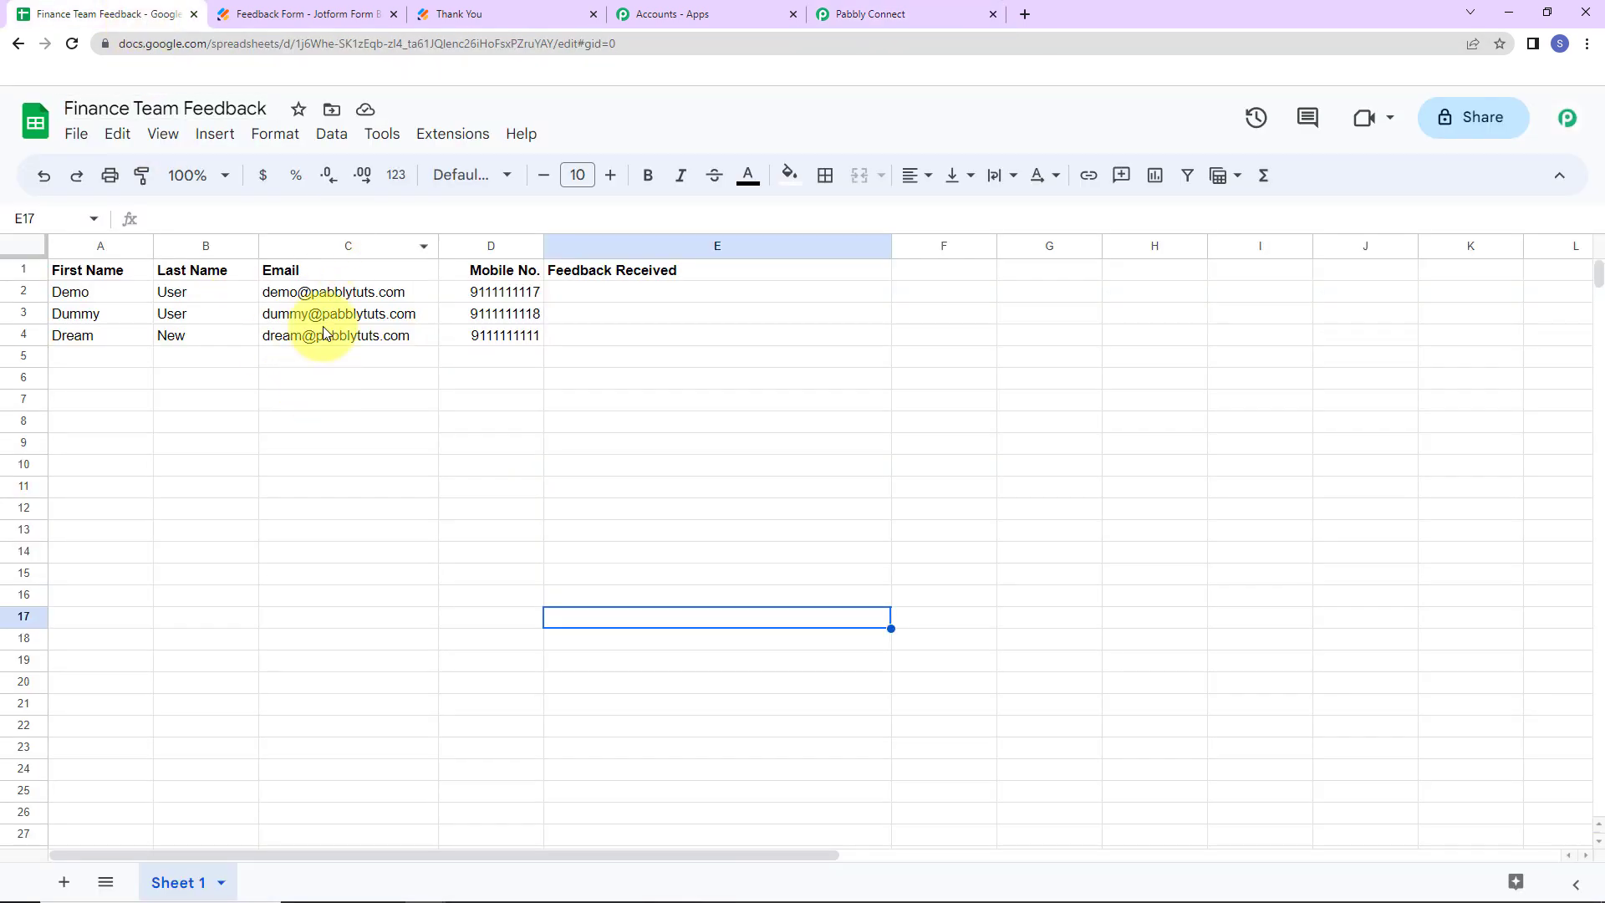
left_click(853, 14)
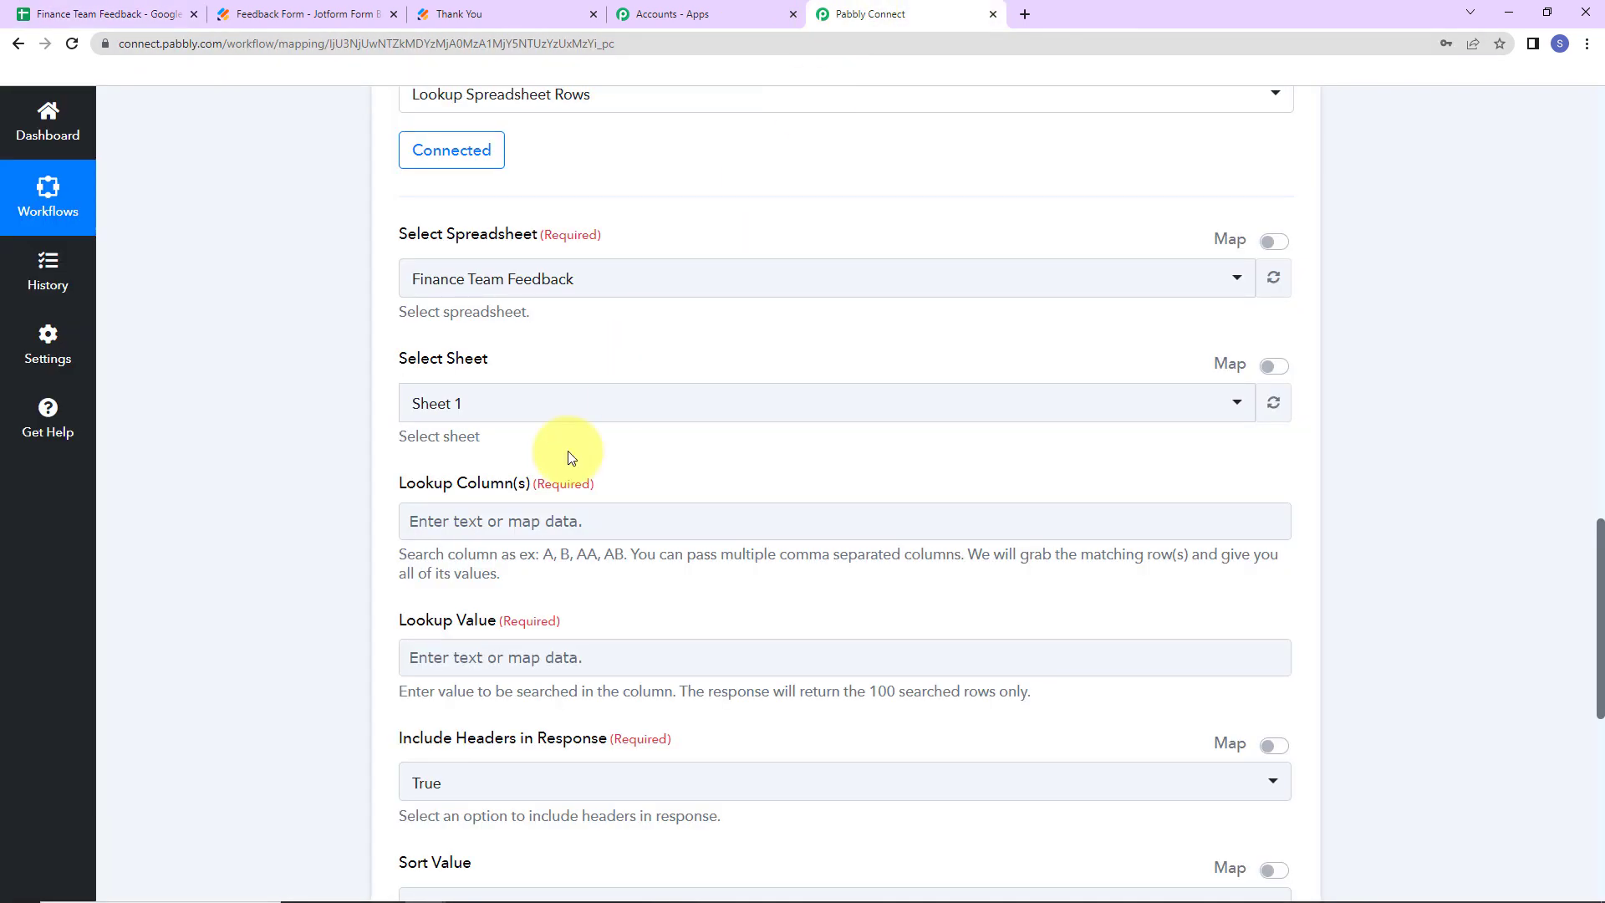
left_click(519, 520)
type("C")
key("BackSpace")
type("C")
left_click(249, 524)
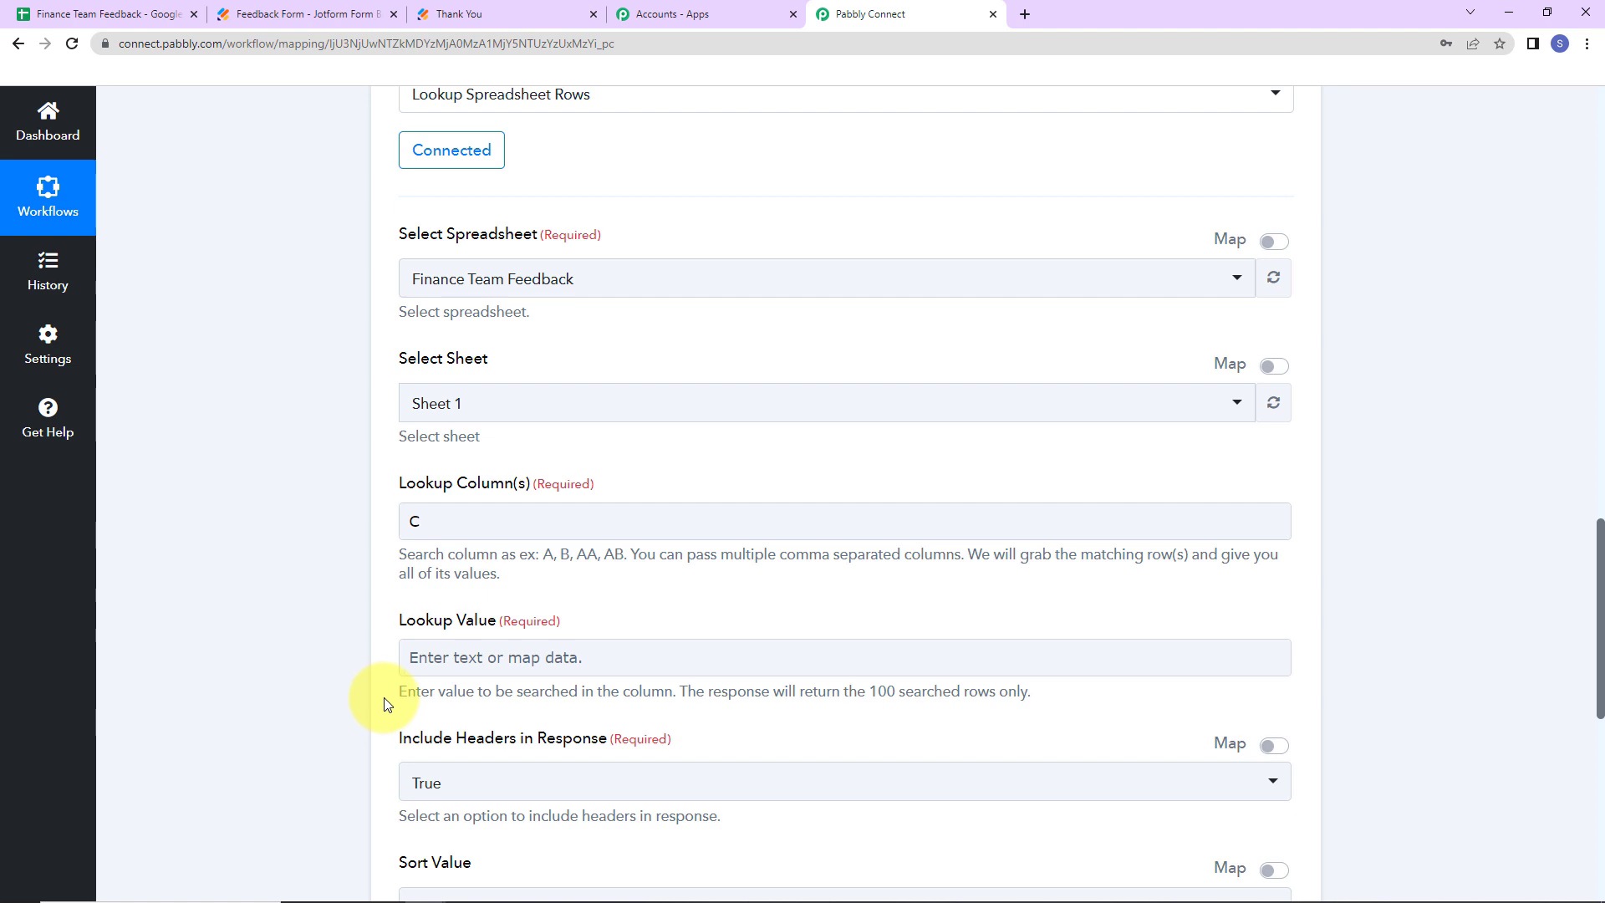
- Map the Jotform response's submitted Email into the Lookup Value
scroll(615, 590, "down", 2)
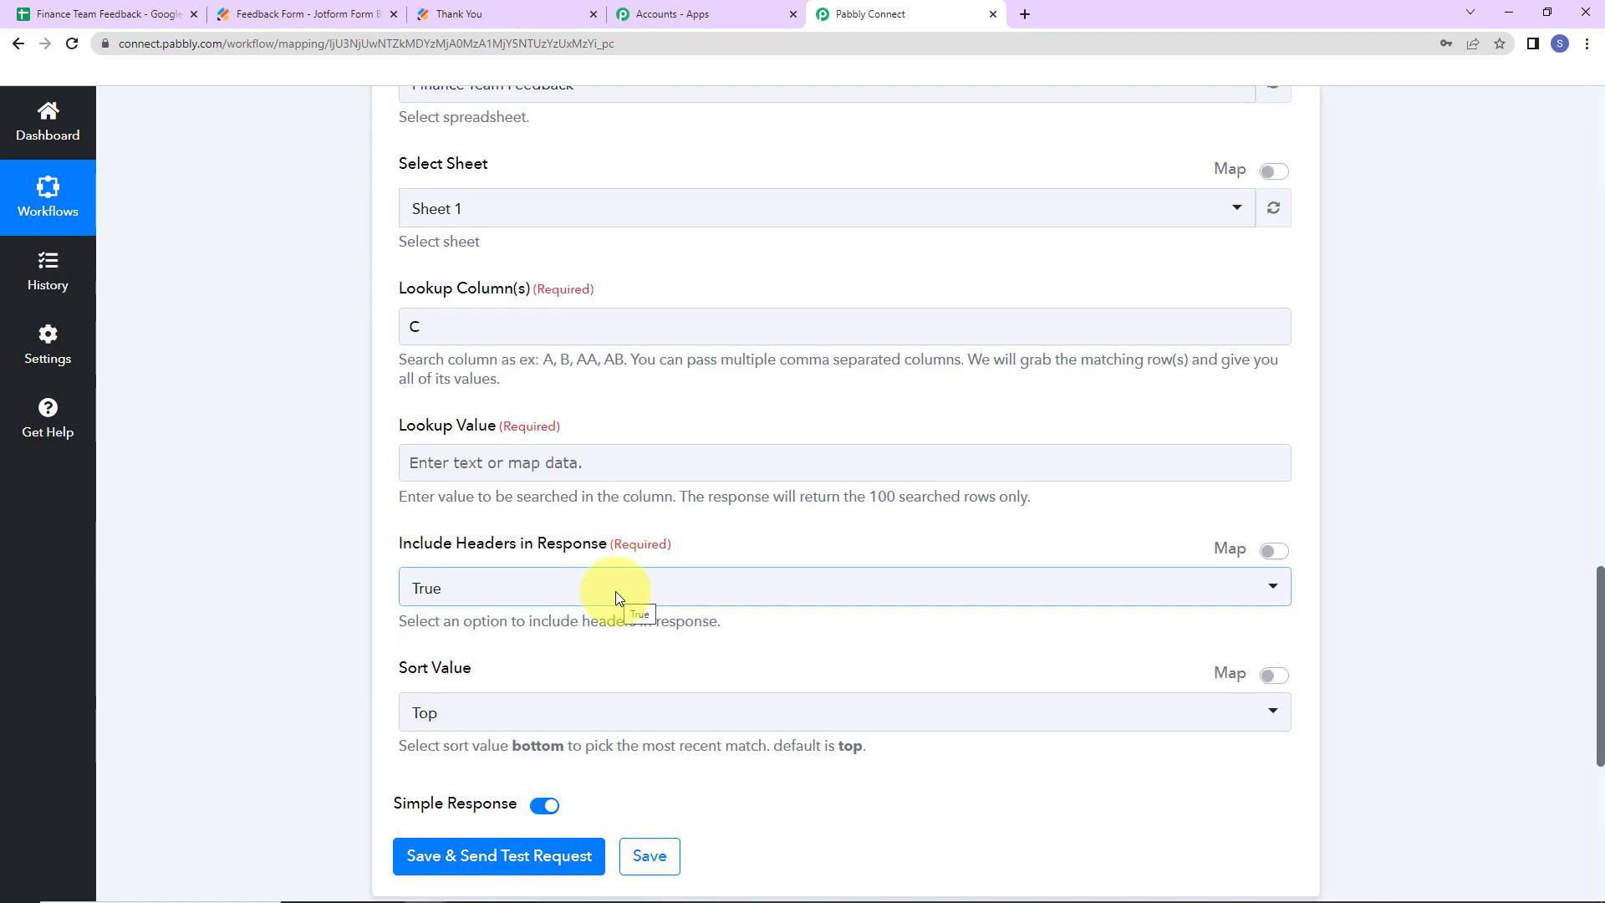
left_click(473, 461)
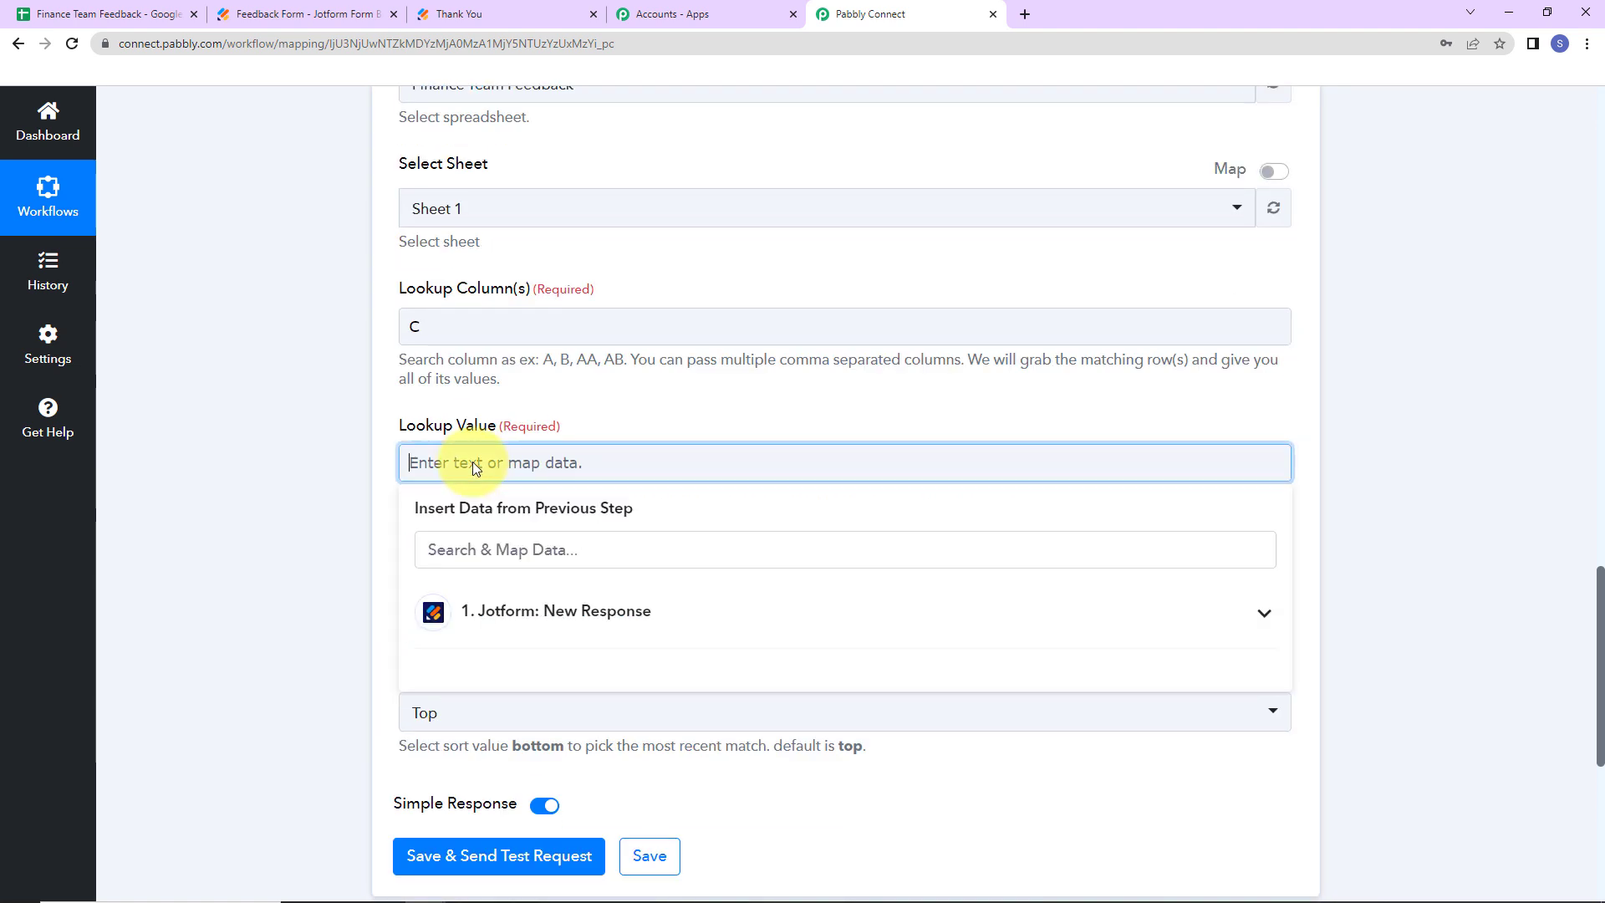
left_click(580, 615)
scroll(583, 692, "down", 5)
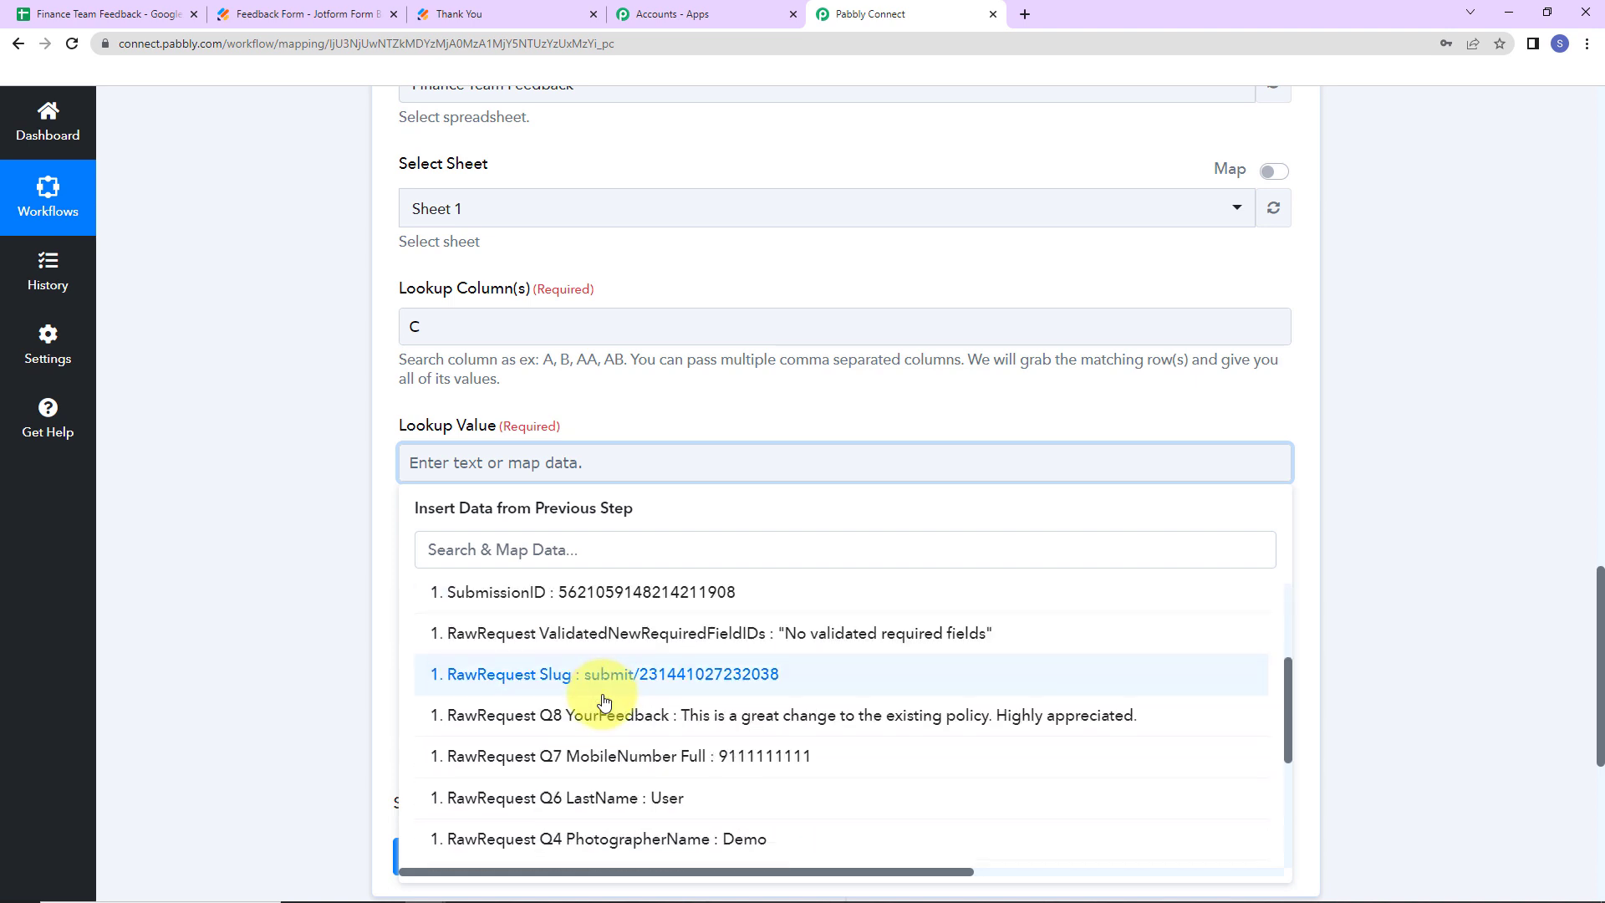
left_click(598, 700)
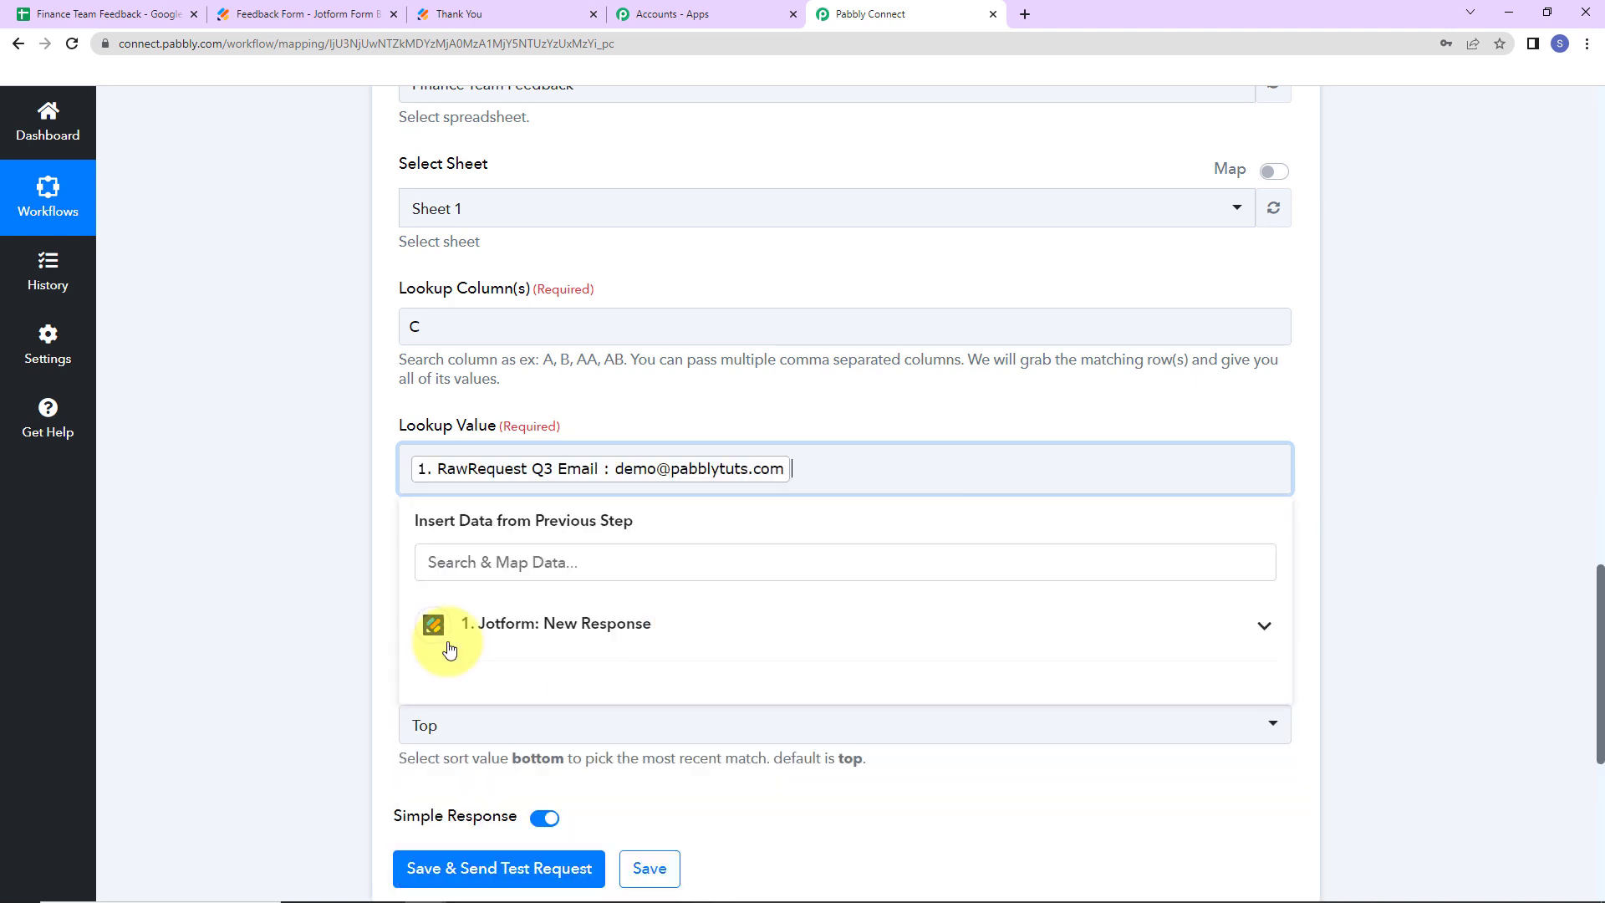
left_click(264, 533)
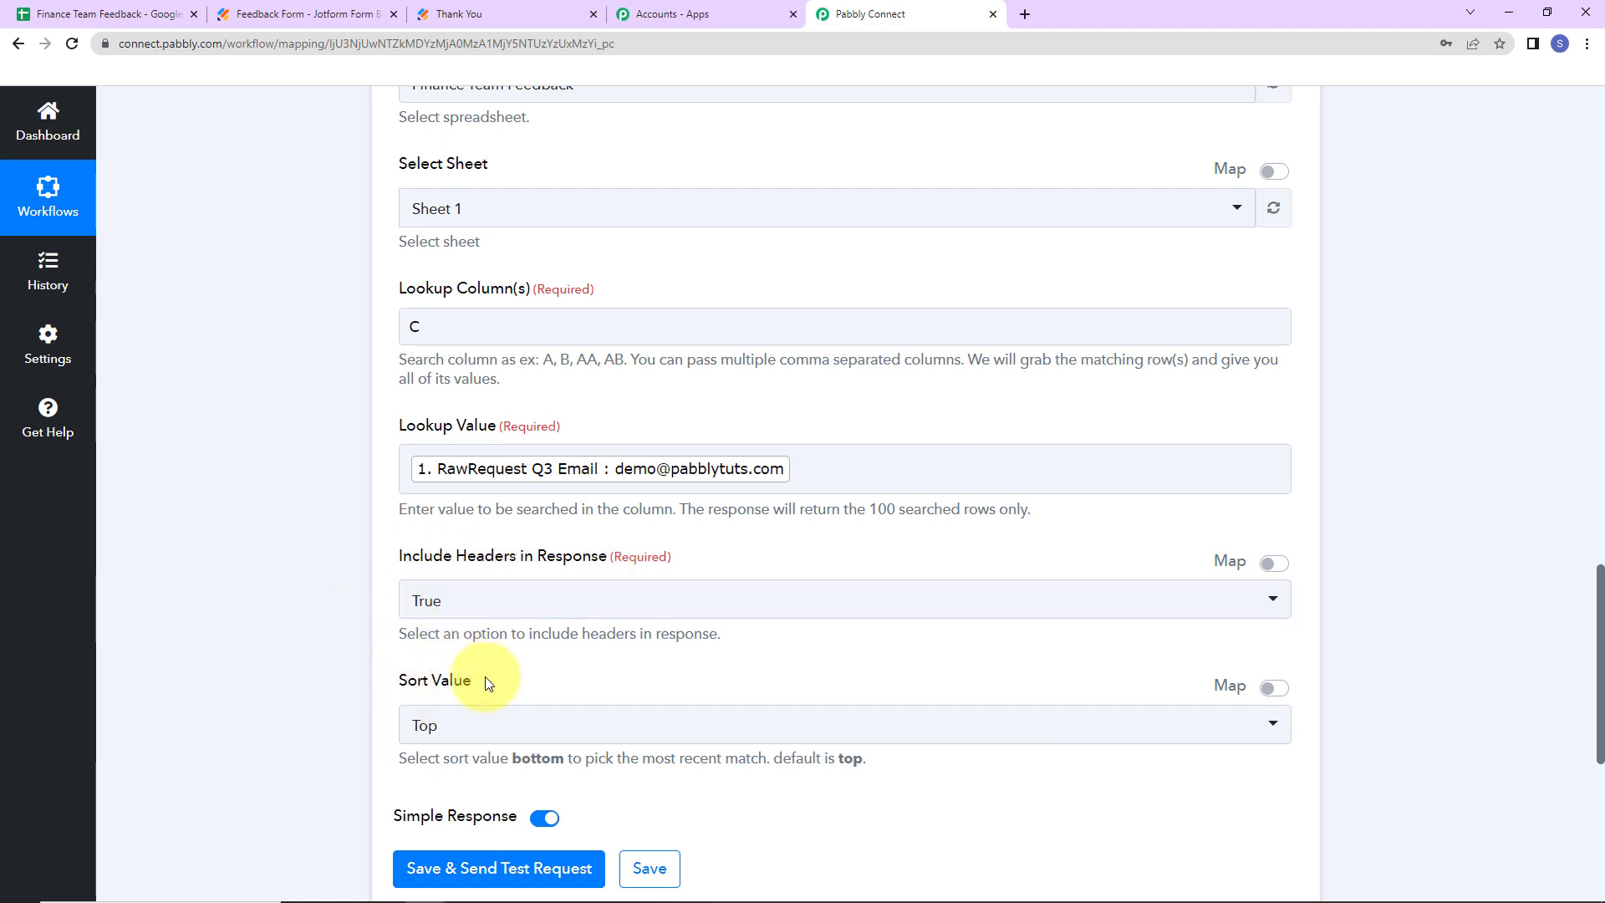
- Test the lookup, verify it matched row 2 in the sheet, and add another step
left_click(473, 857)
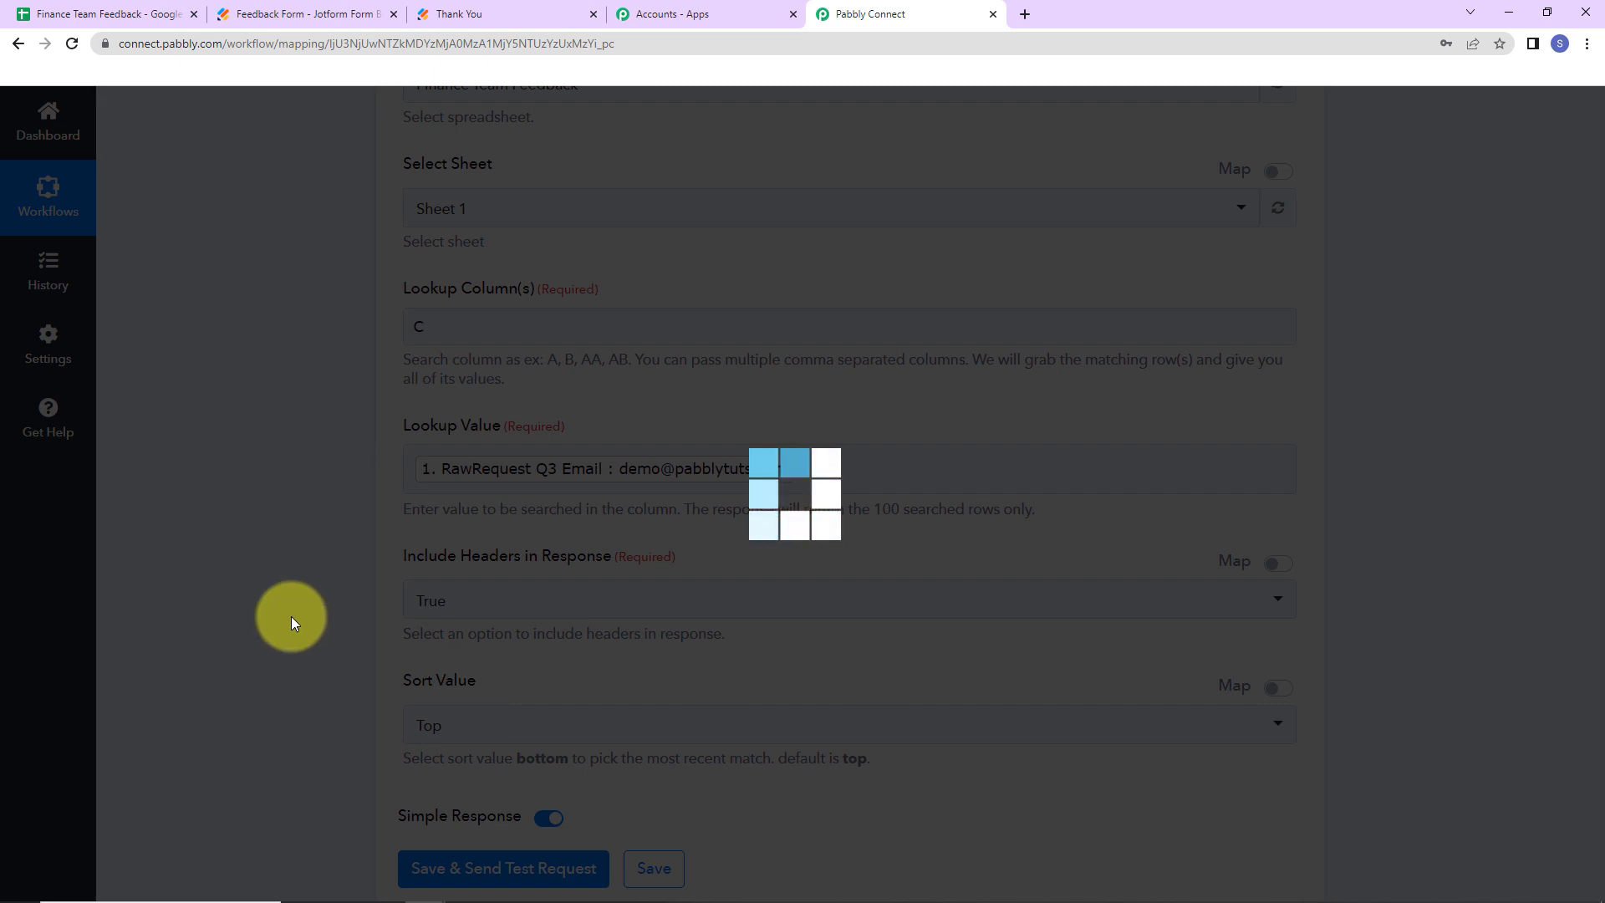
scroll(284, 599, "down", 7)
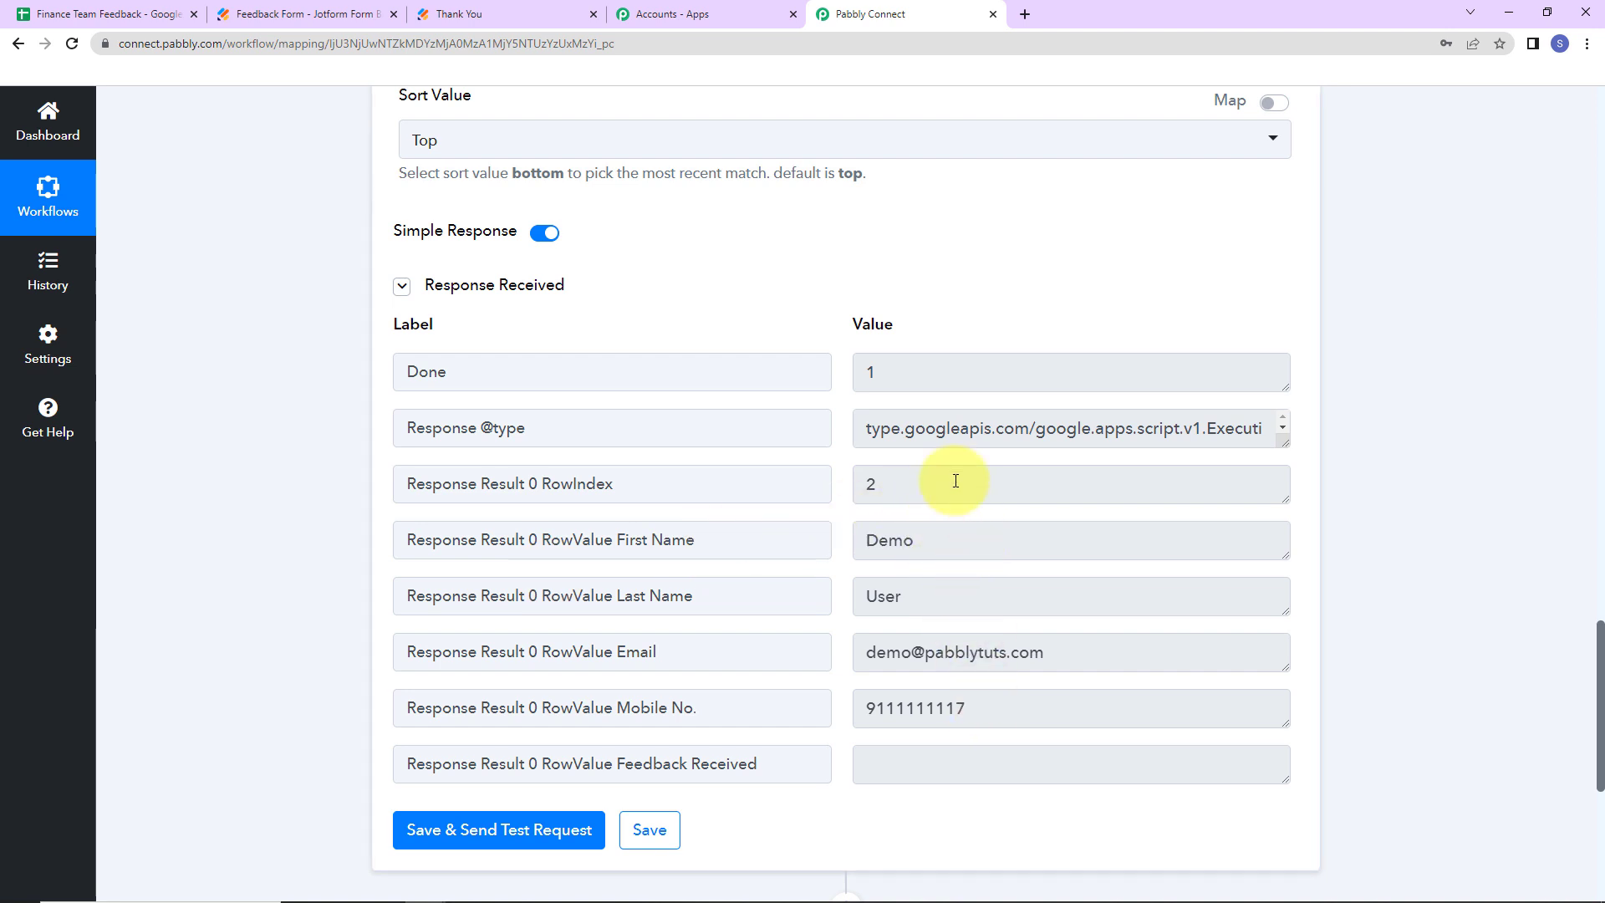
left_click_drag(886, 653, 1102, 656)
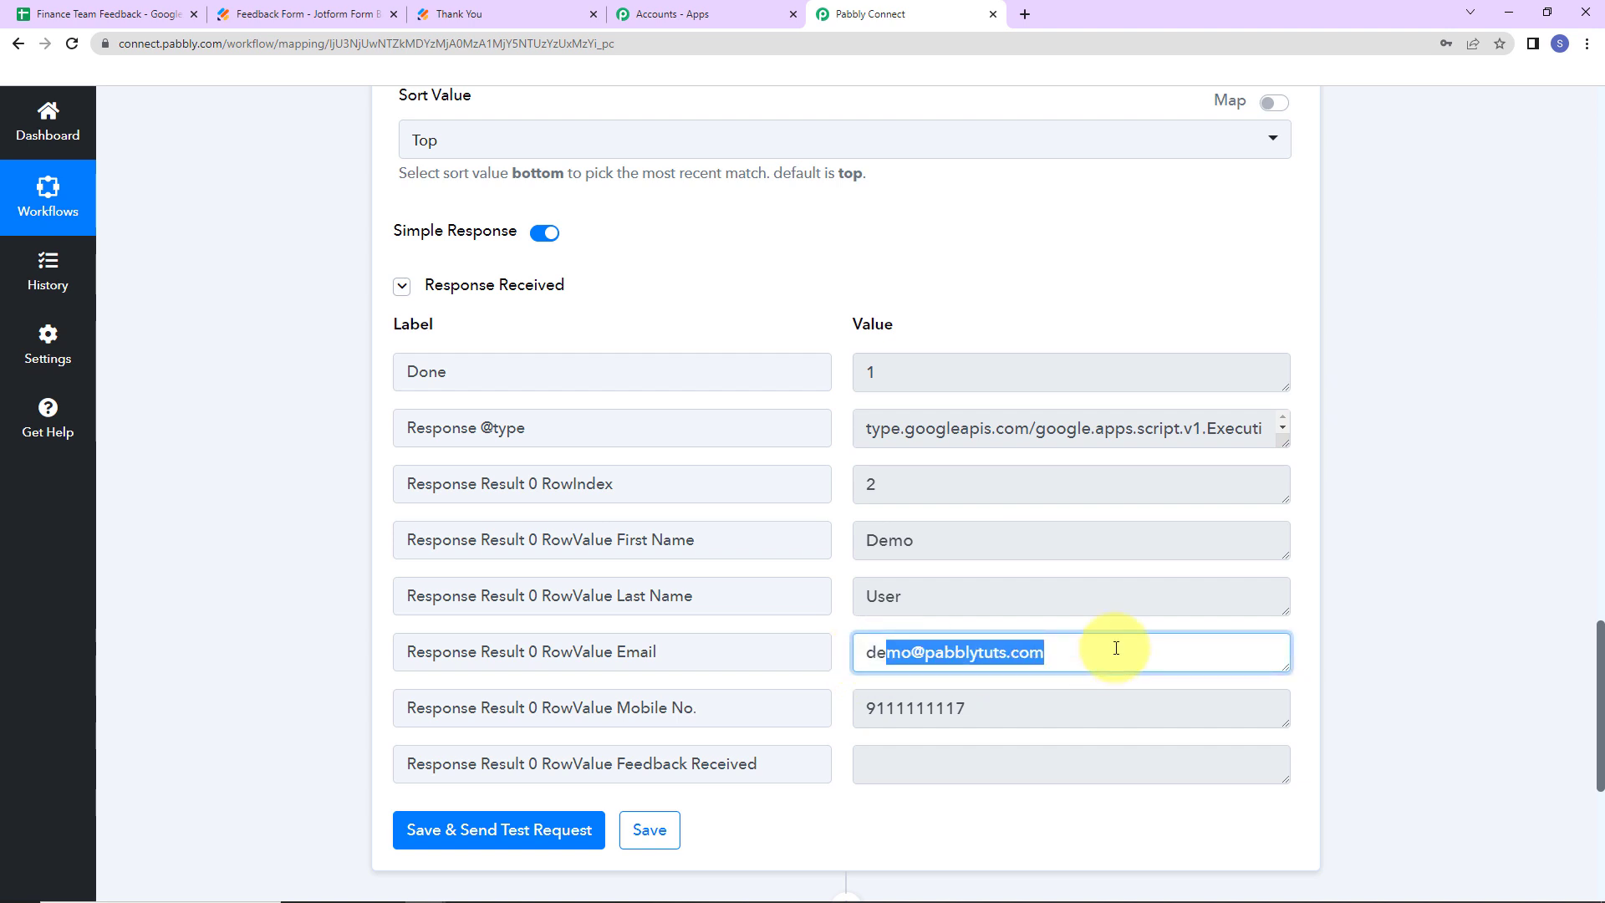
scroll(1400, 518, "down", 5)
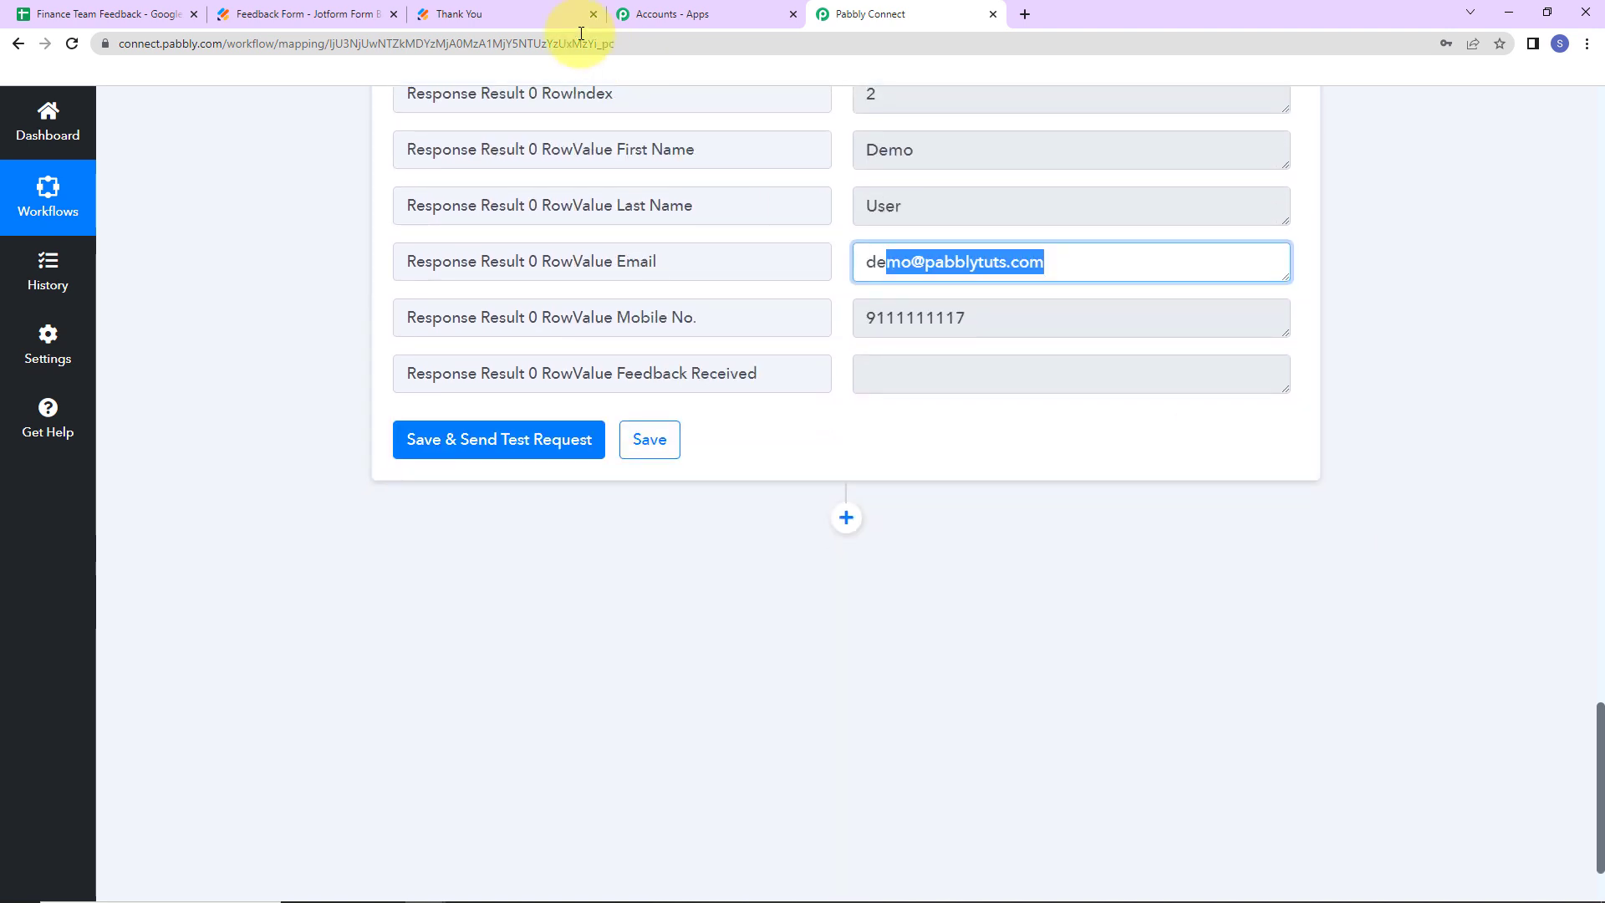
left_click(50, 14)
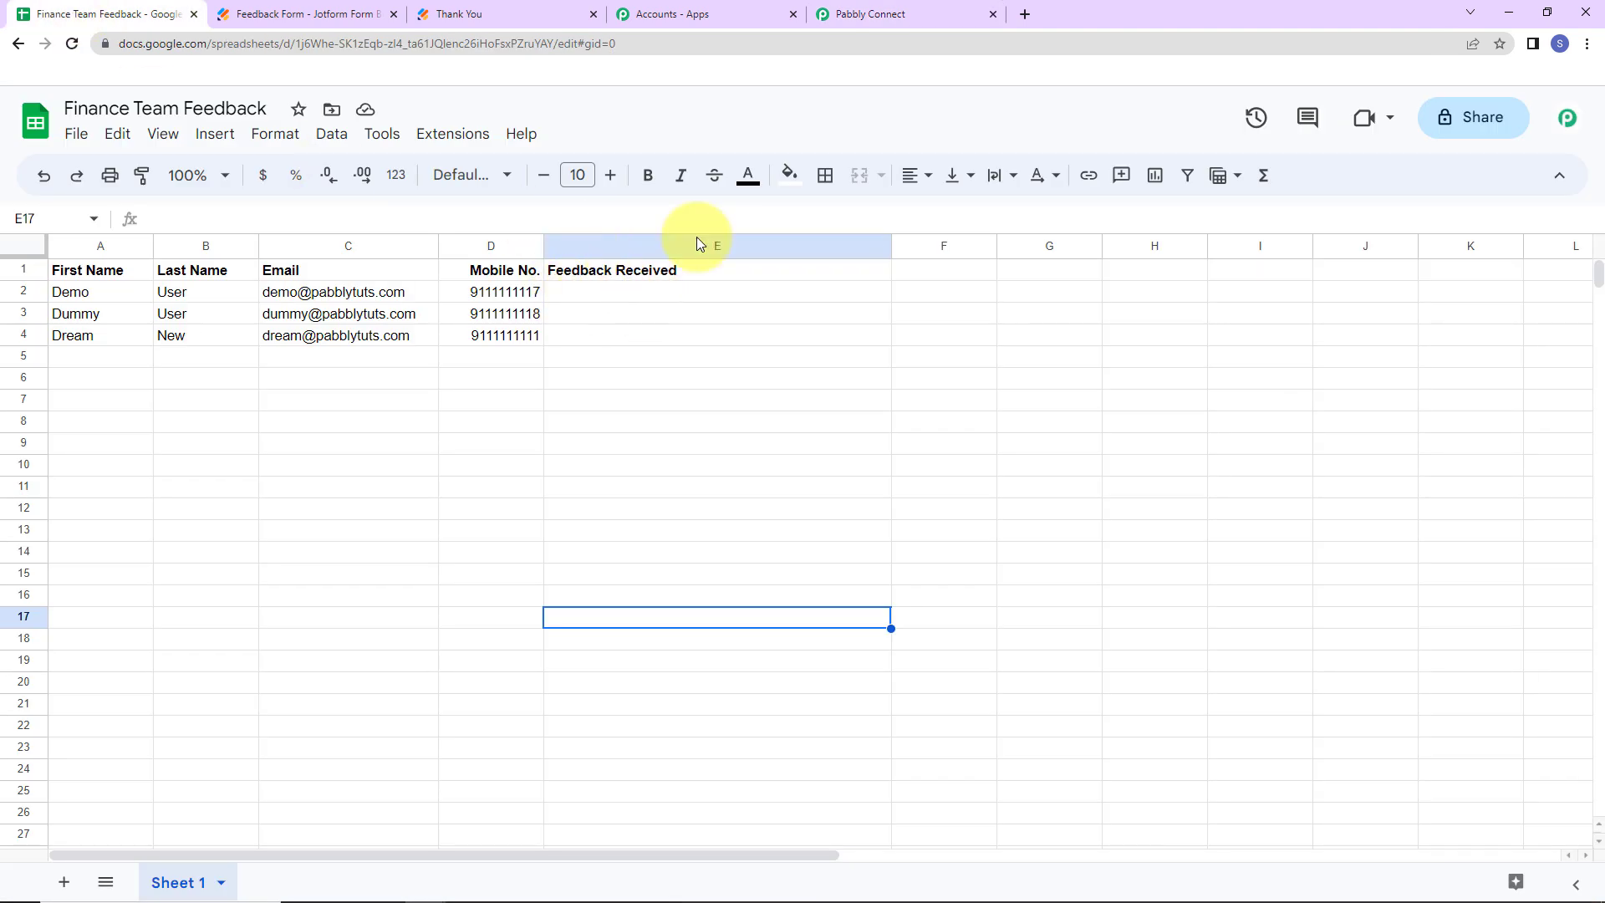
left_click(920, 14)
left_click(848, 518)
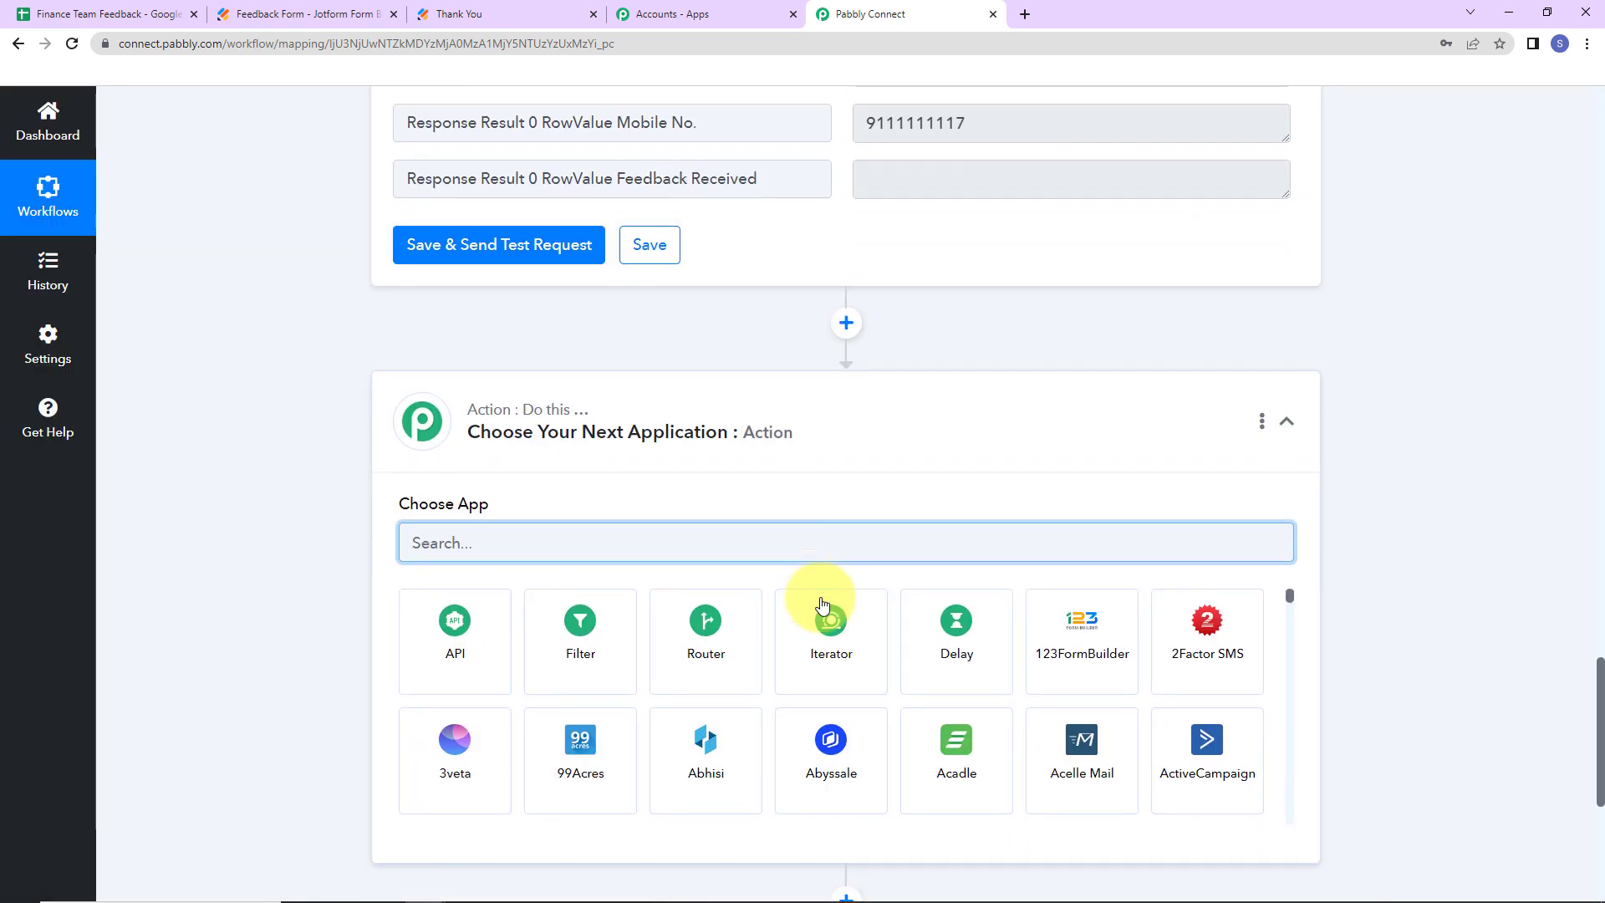
- Set the new step to Google Sheets Update Cell Value and start its account connection
type("google")
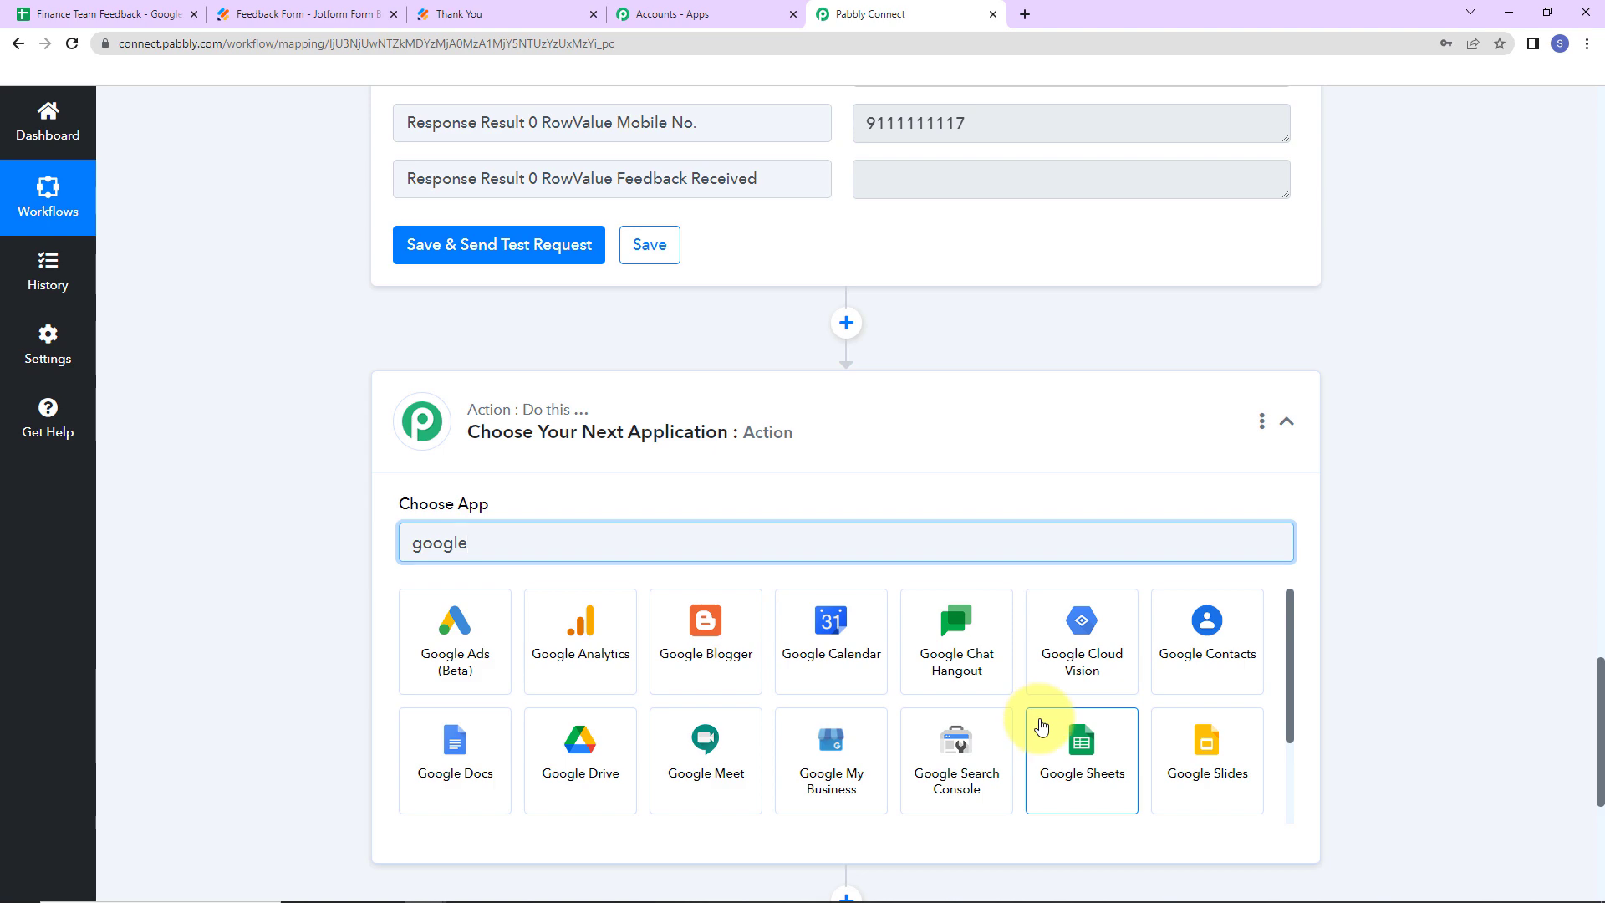
left_click(1039, 725)
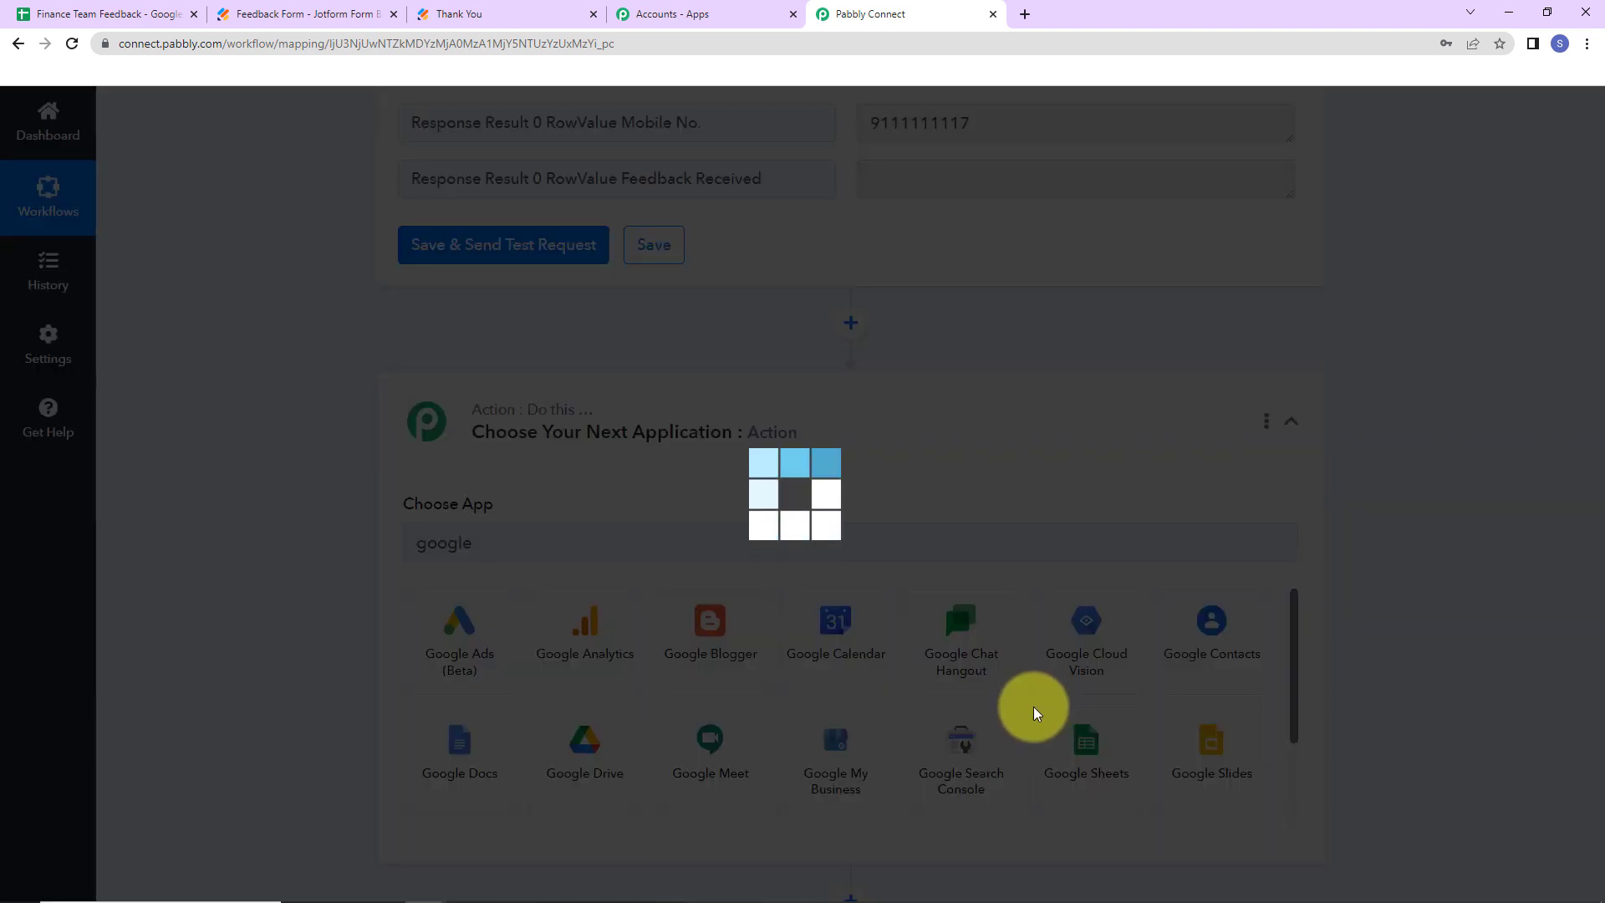
left_click(504, 634)
scroll(514, 535, "down", 5)
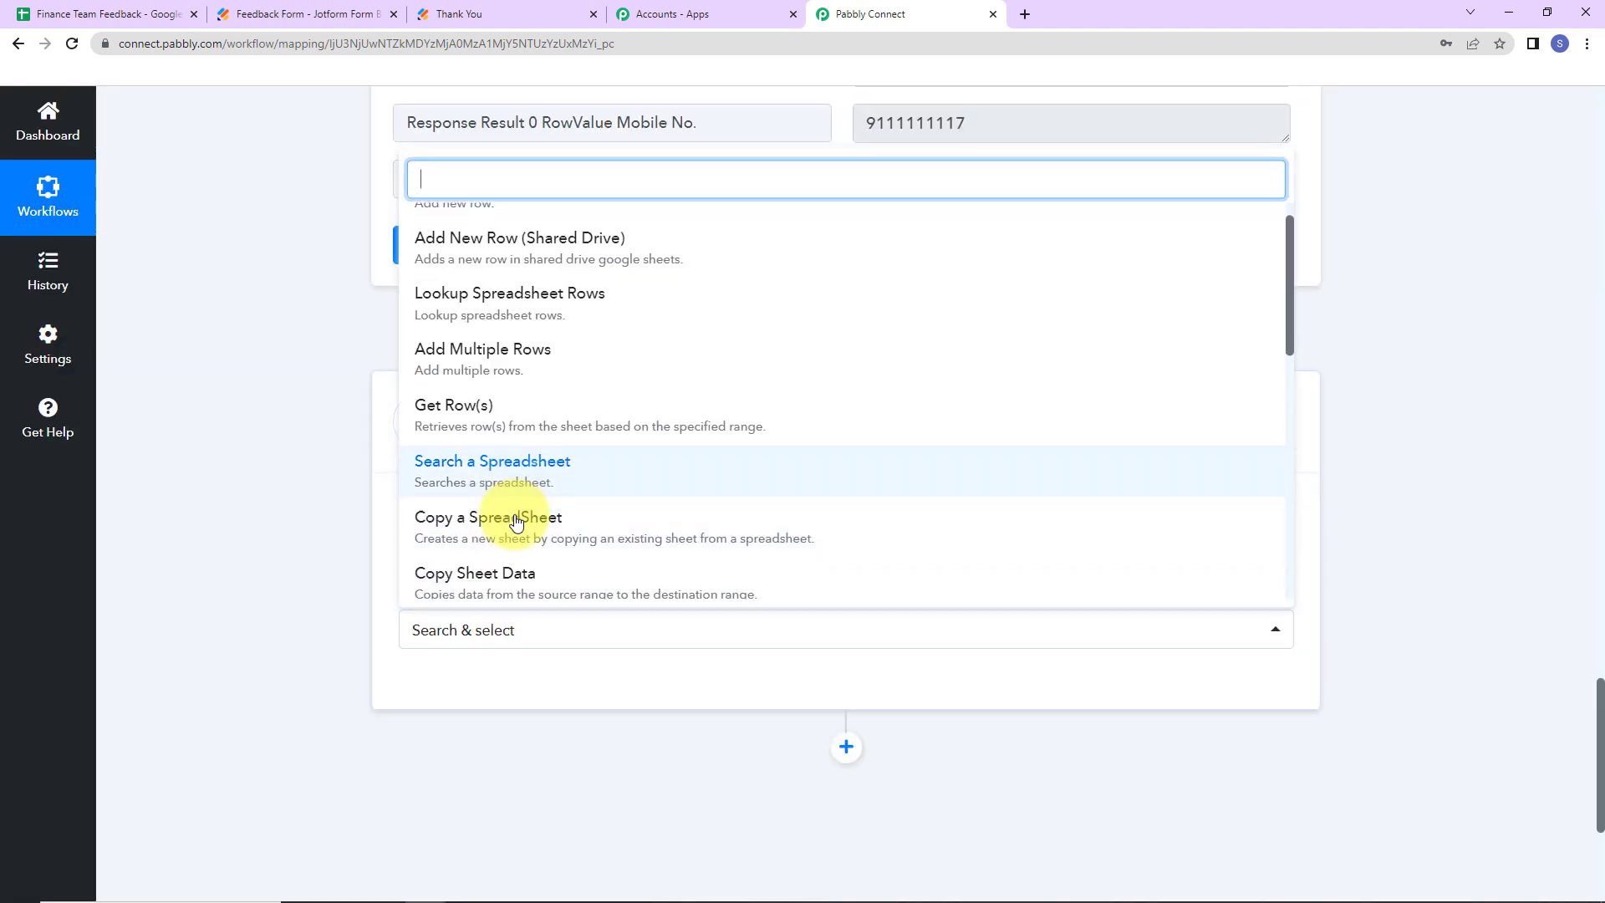
left_click(517, 502)
left_click(470, 688)
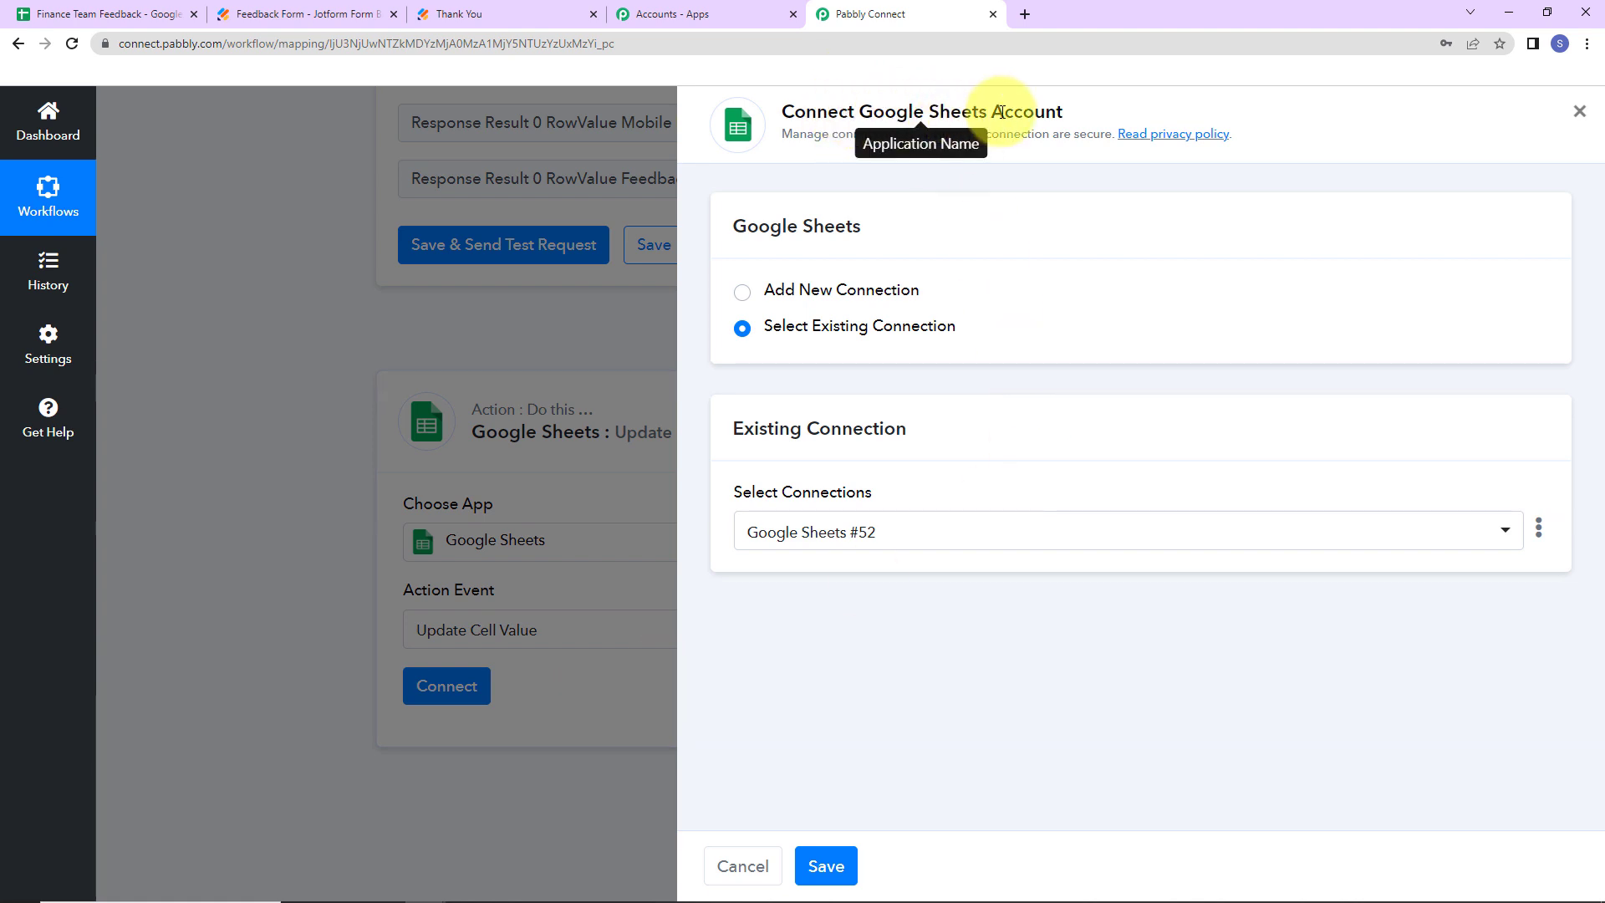
- Save the Google Sheets #52 connection on Finance Team Feedback Sheet 1, then check the Feedback Received column
left_click(824, 864)
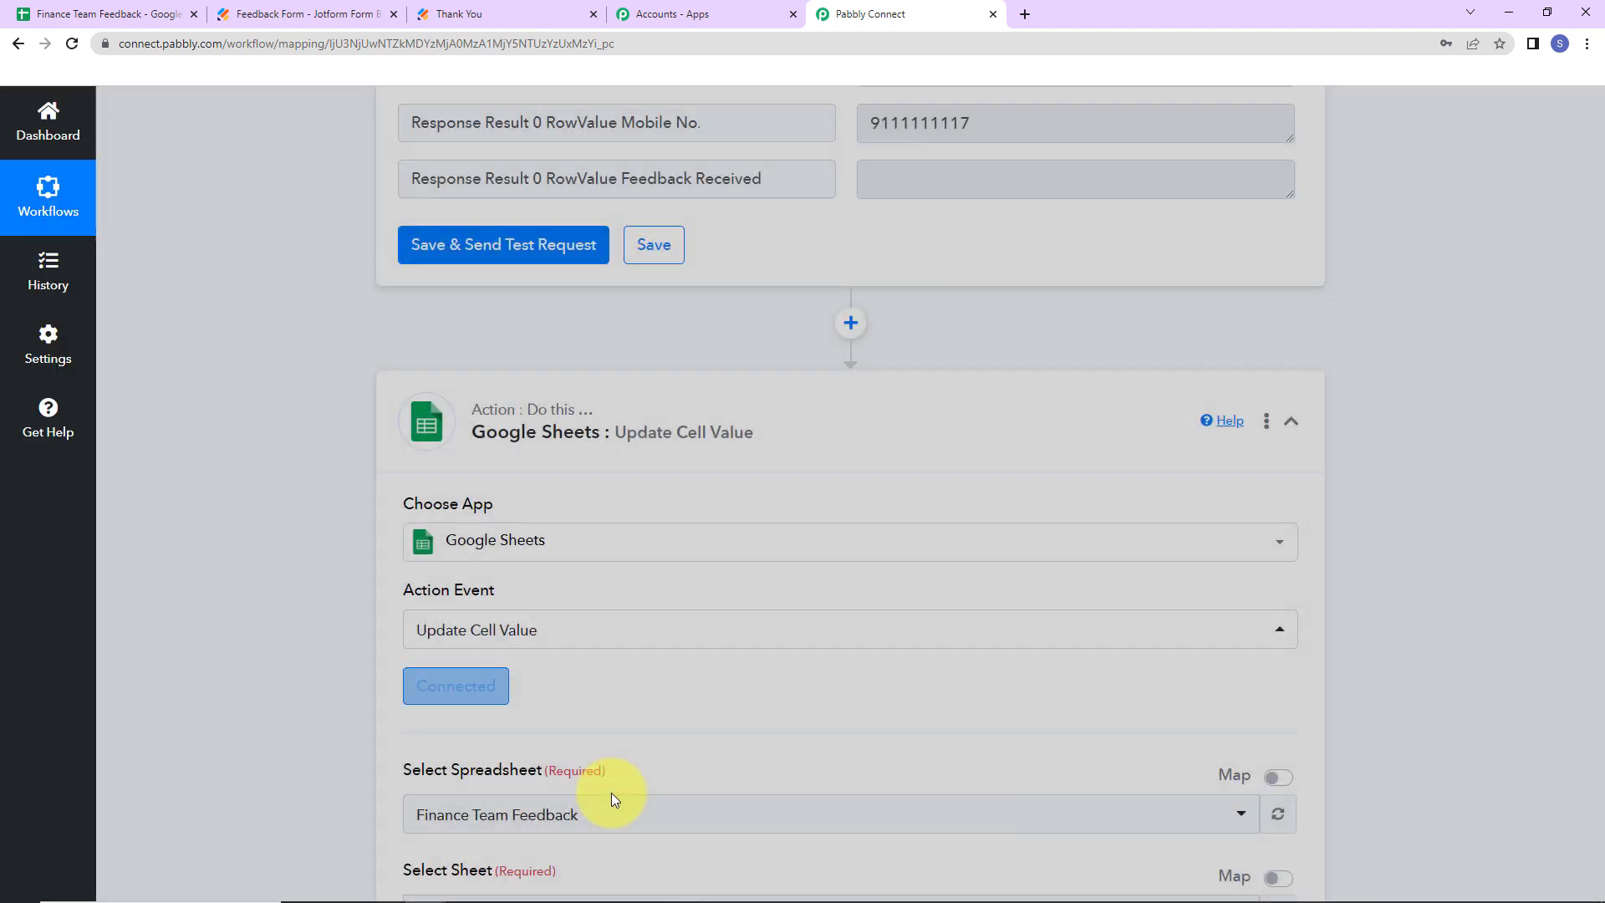
scroll(655, 649, "down", 5)
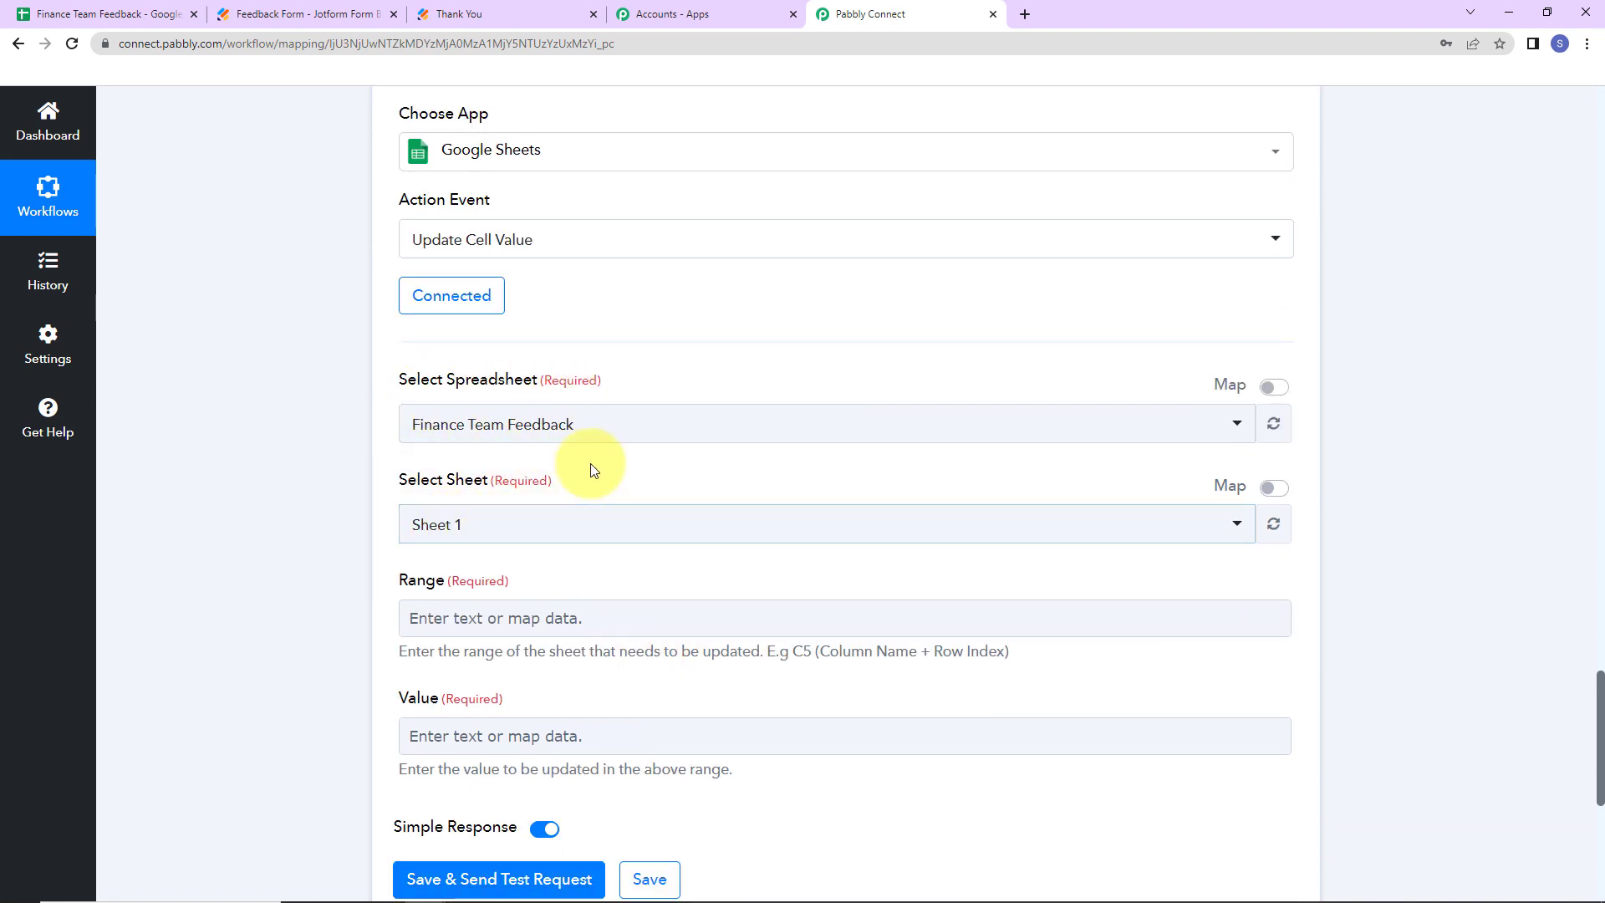
scroll(589, 460, "down", 3)
left_click(412, 434)
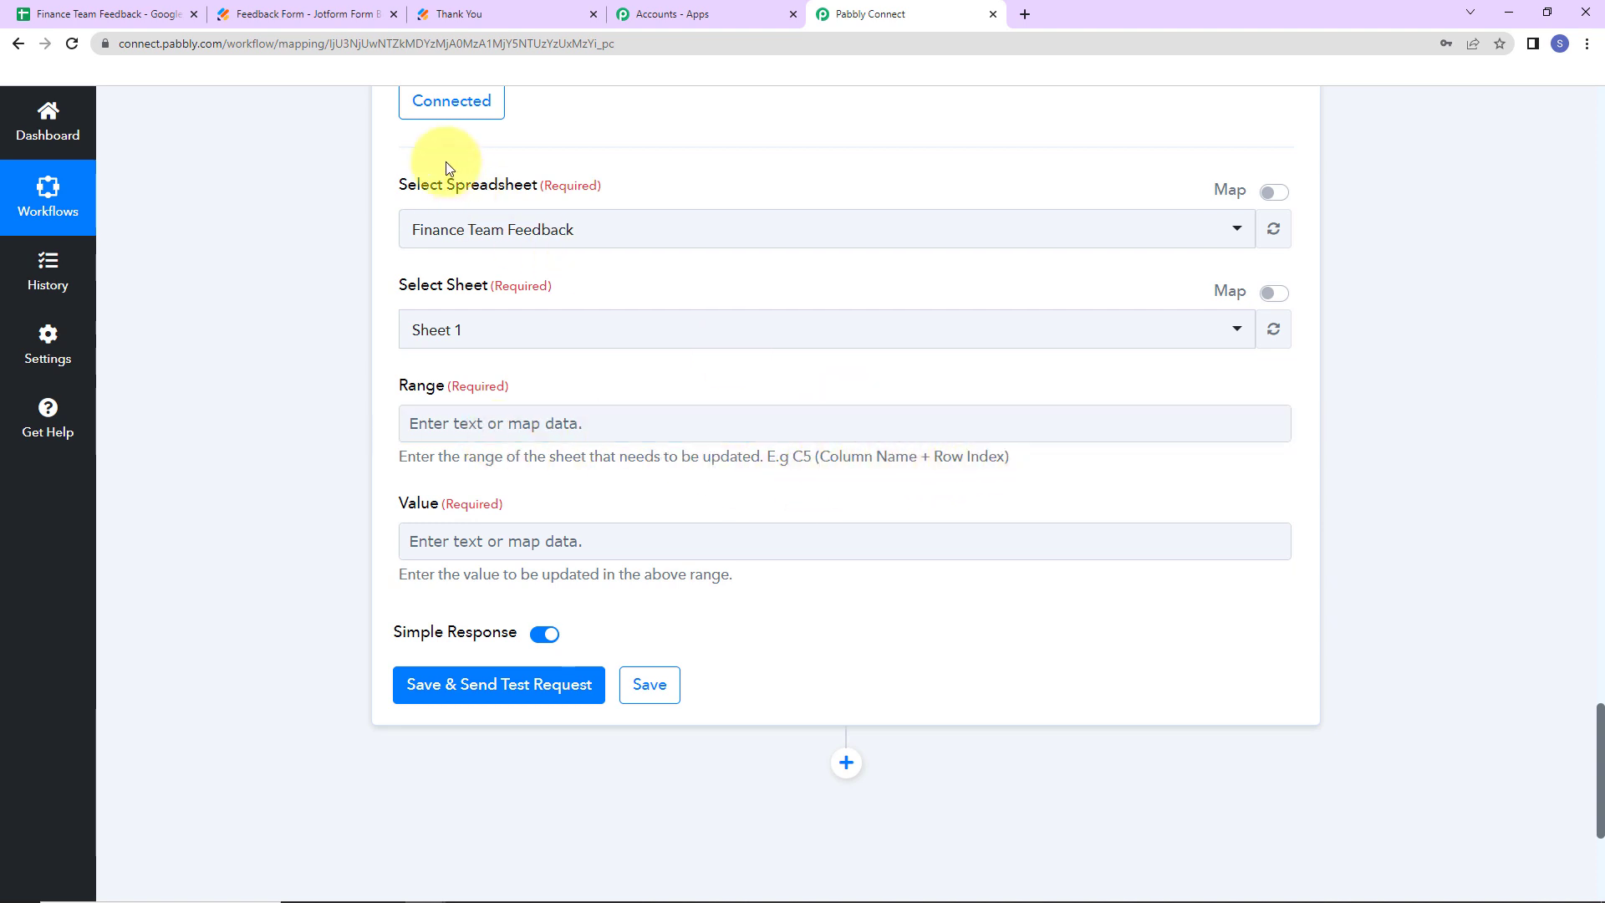
left_click(107, 18)
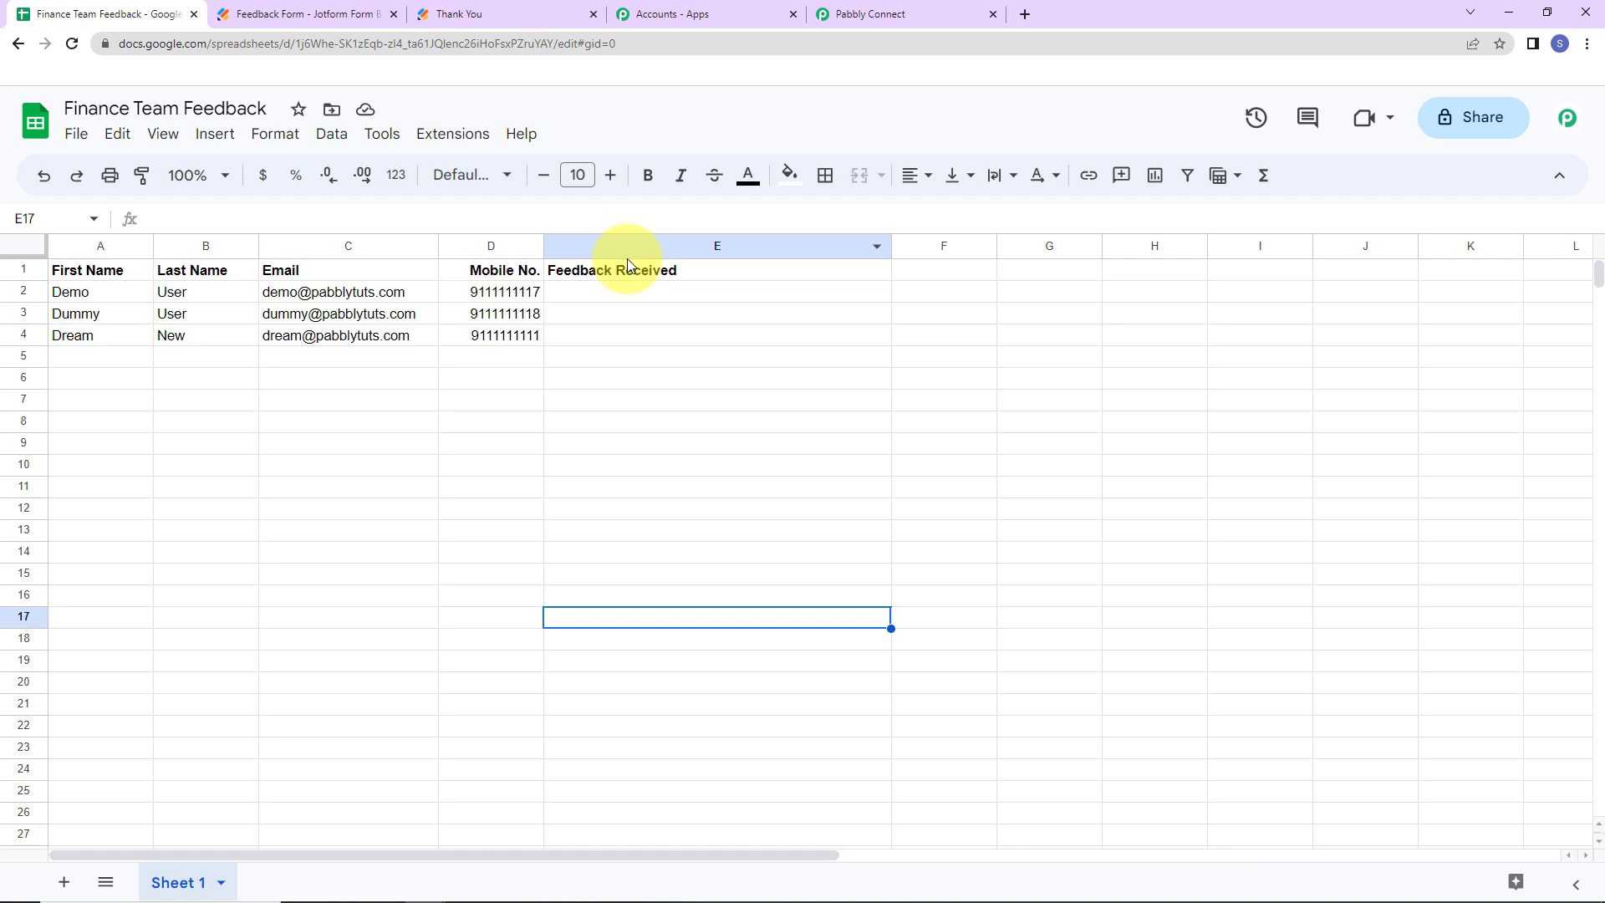
- Set the Range to column E followed by the lookup's matched RowIndex
left_click(920, 13)
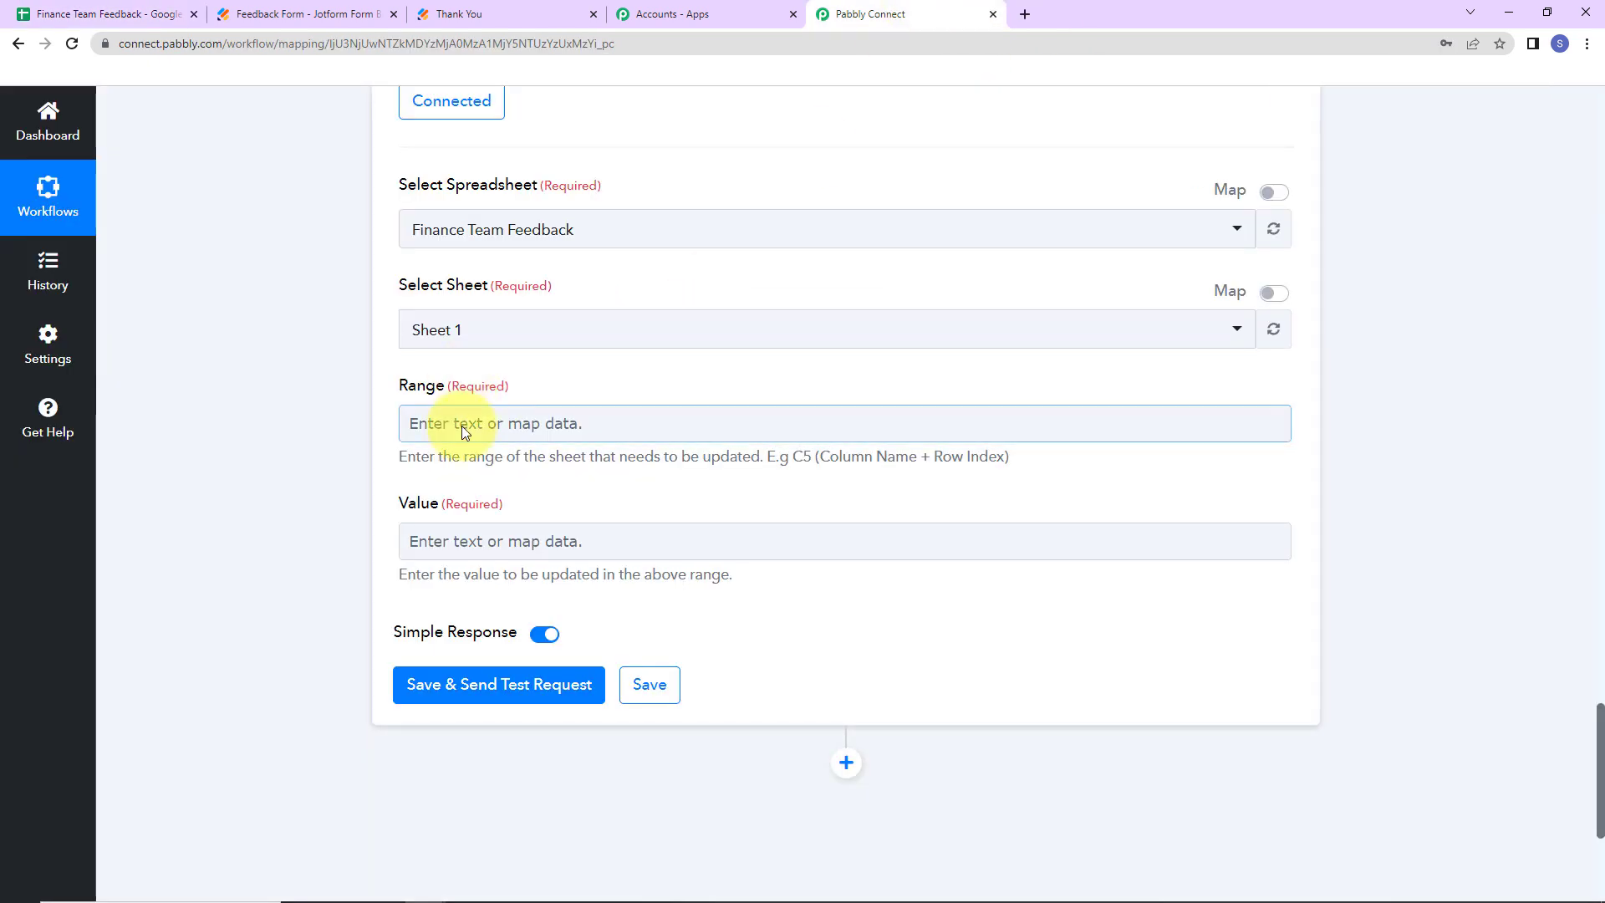
left_click(457, 427)
type("E")
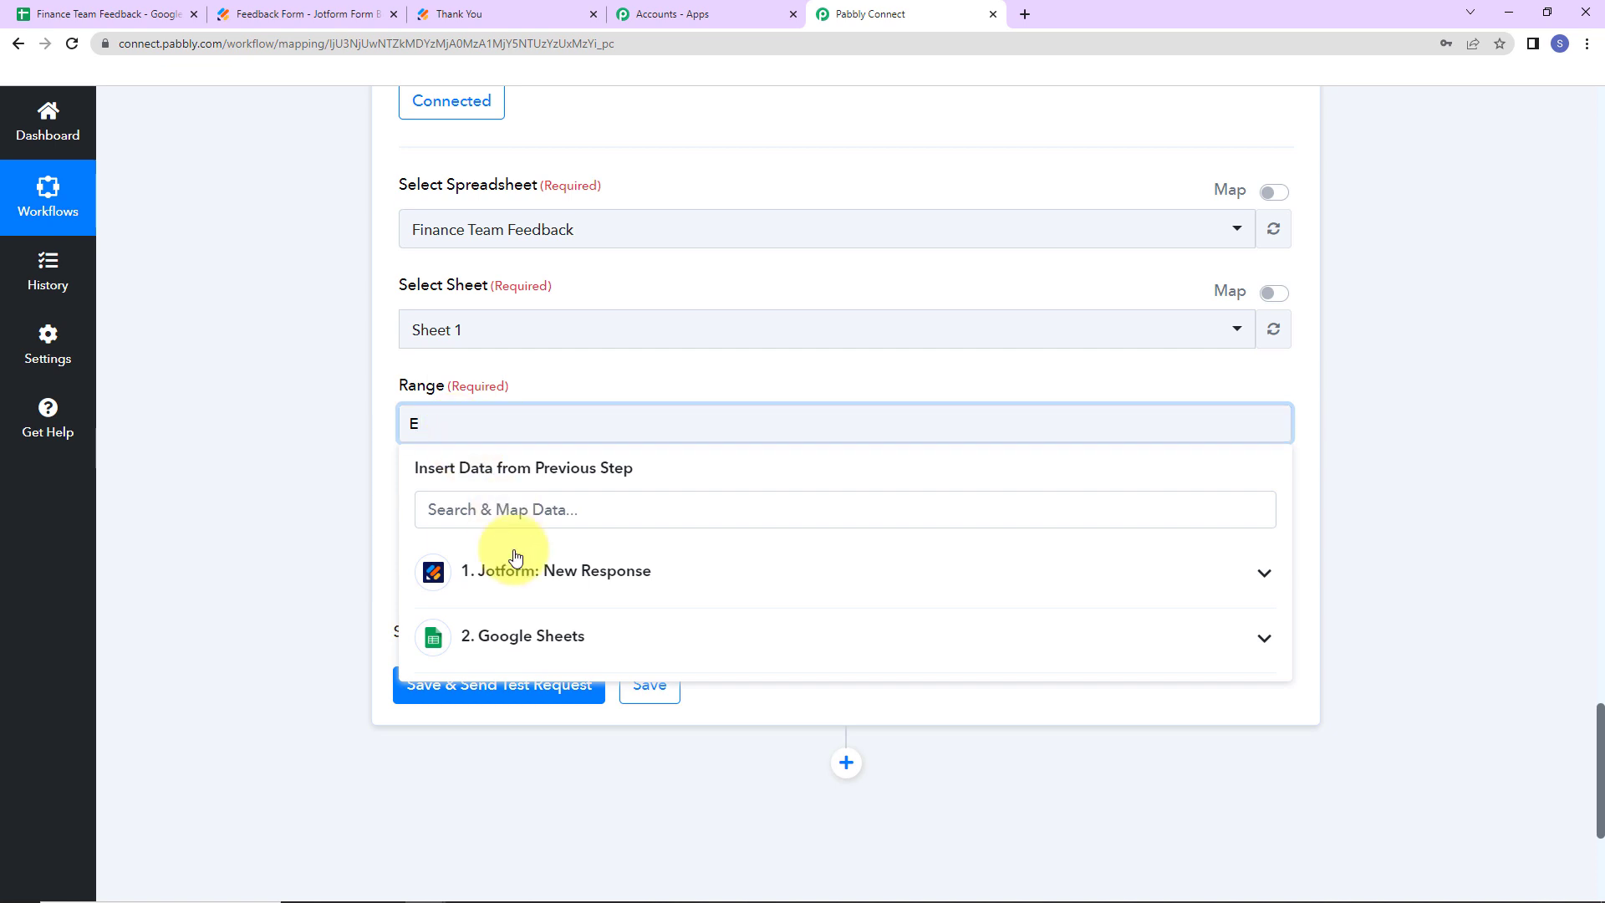
left_click(519, 652)
left_click(555, 770)
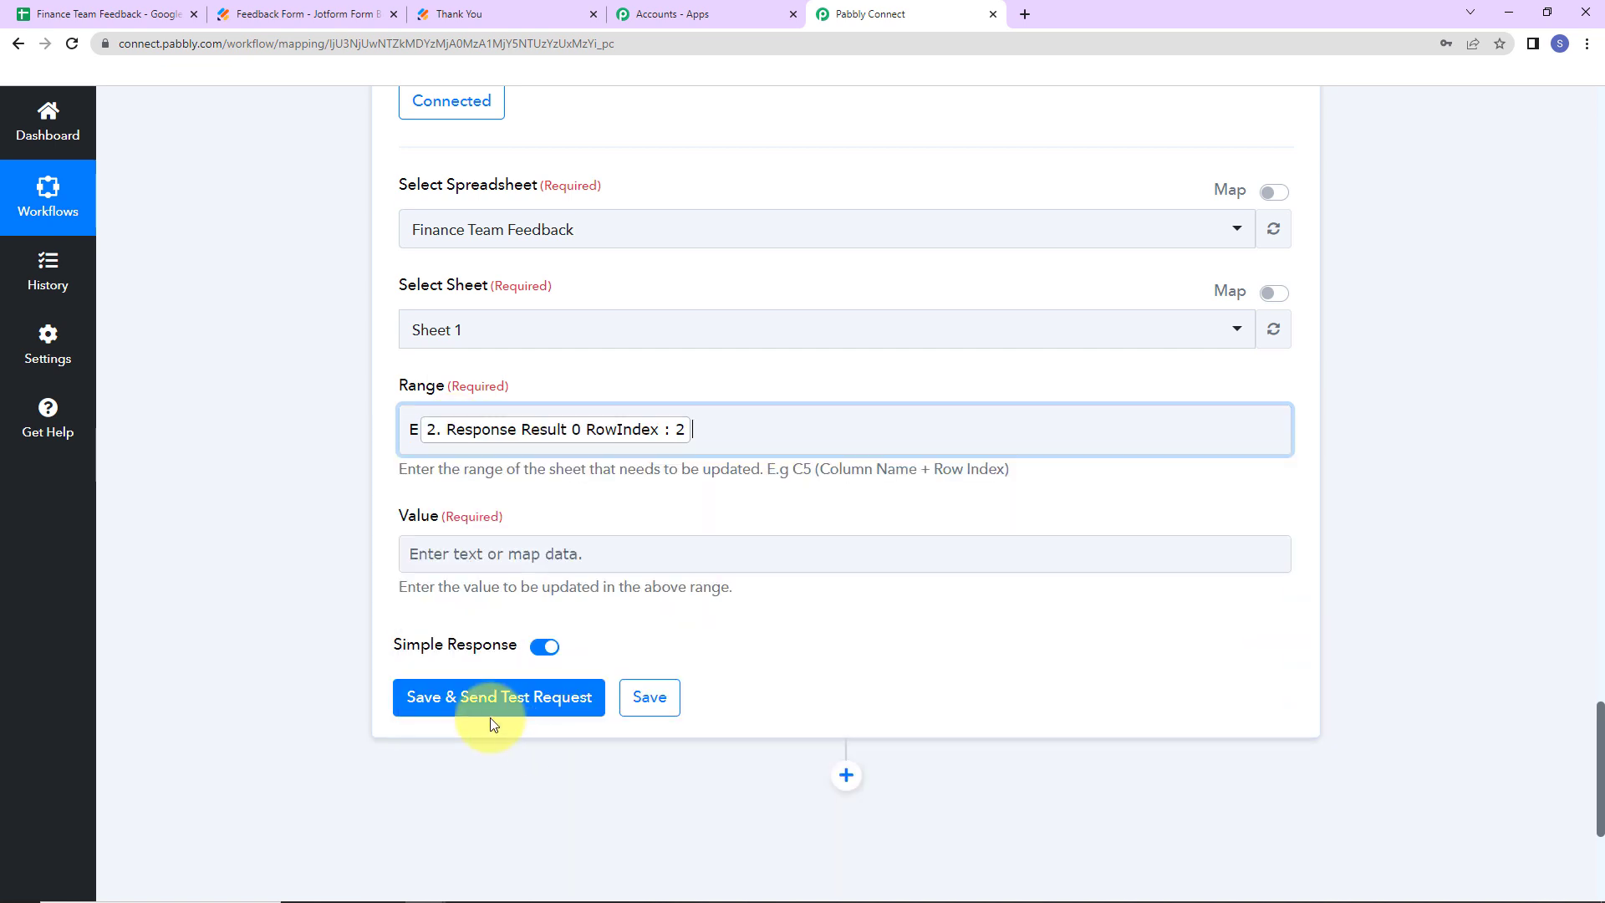
left_click(306, 531)
- Map Jotform's submitted feedback into Value, send a test update, and check the sheet
scroll(306, 531, "down", 2)
left_click(474, 356)
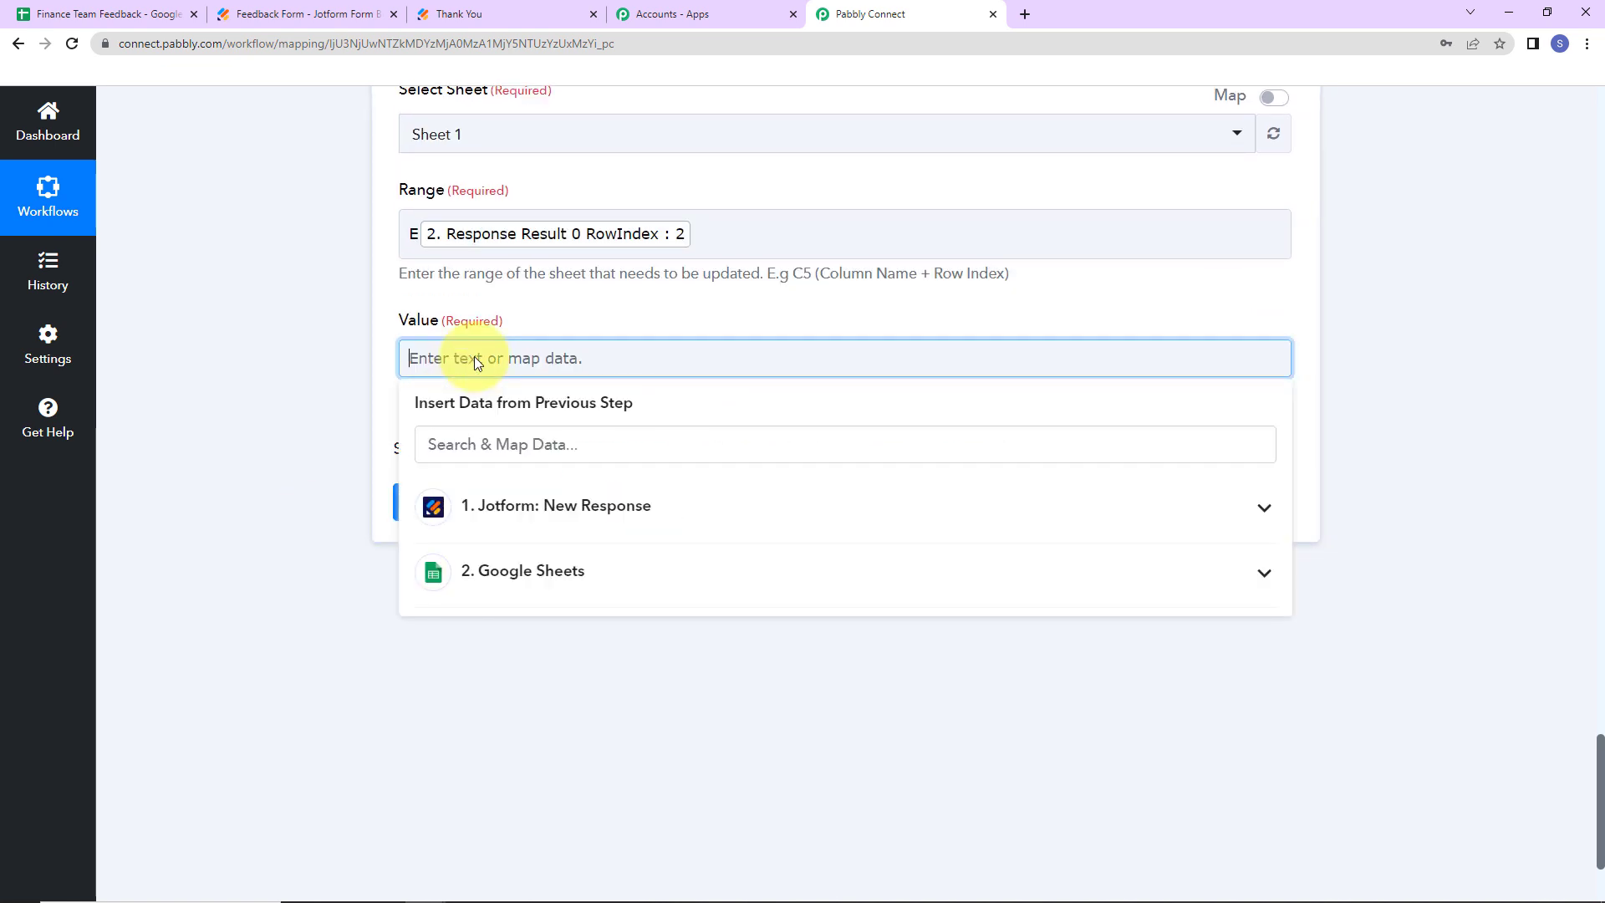
left_click(508, 503)
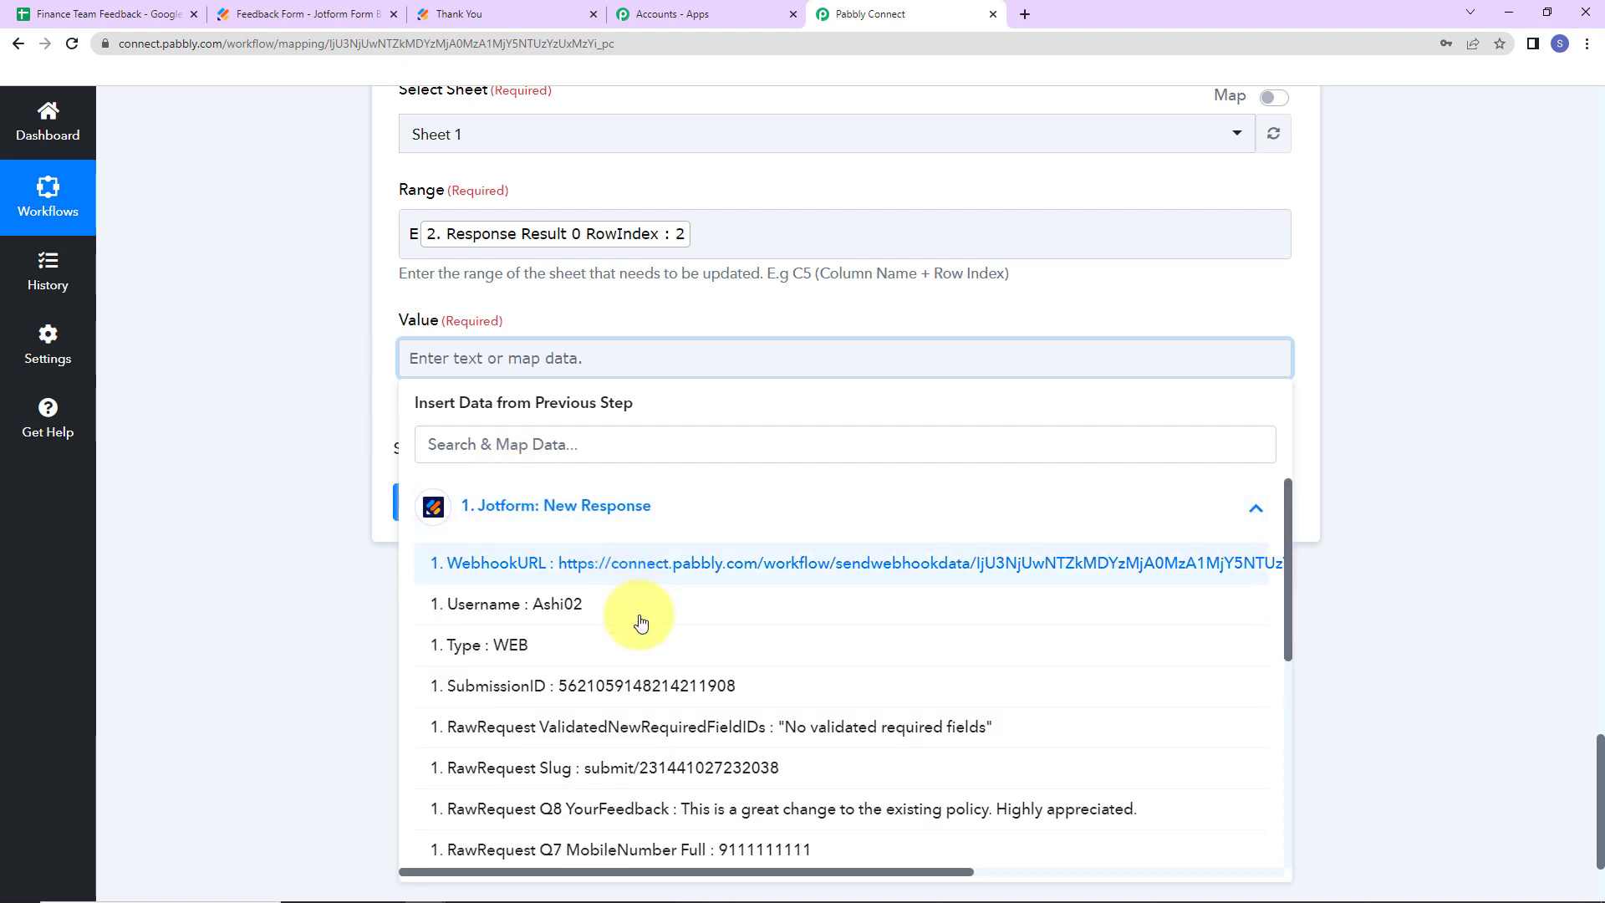
left_click(525, 804)
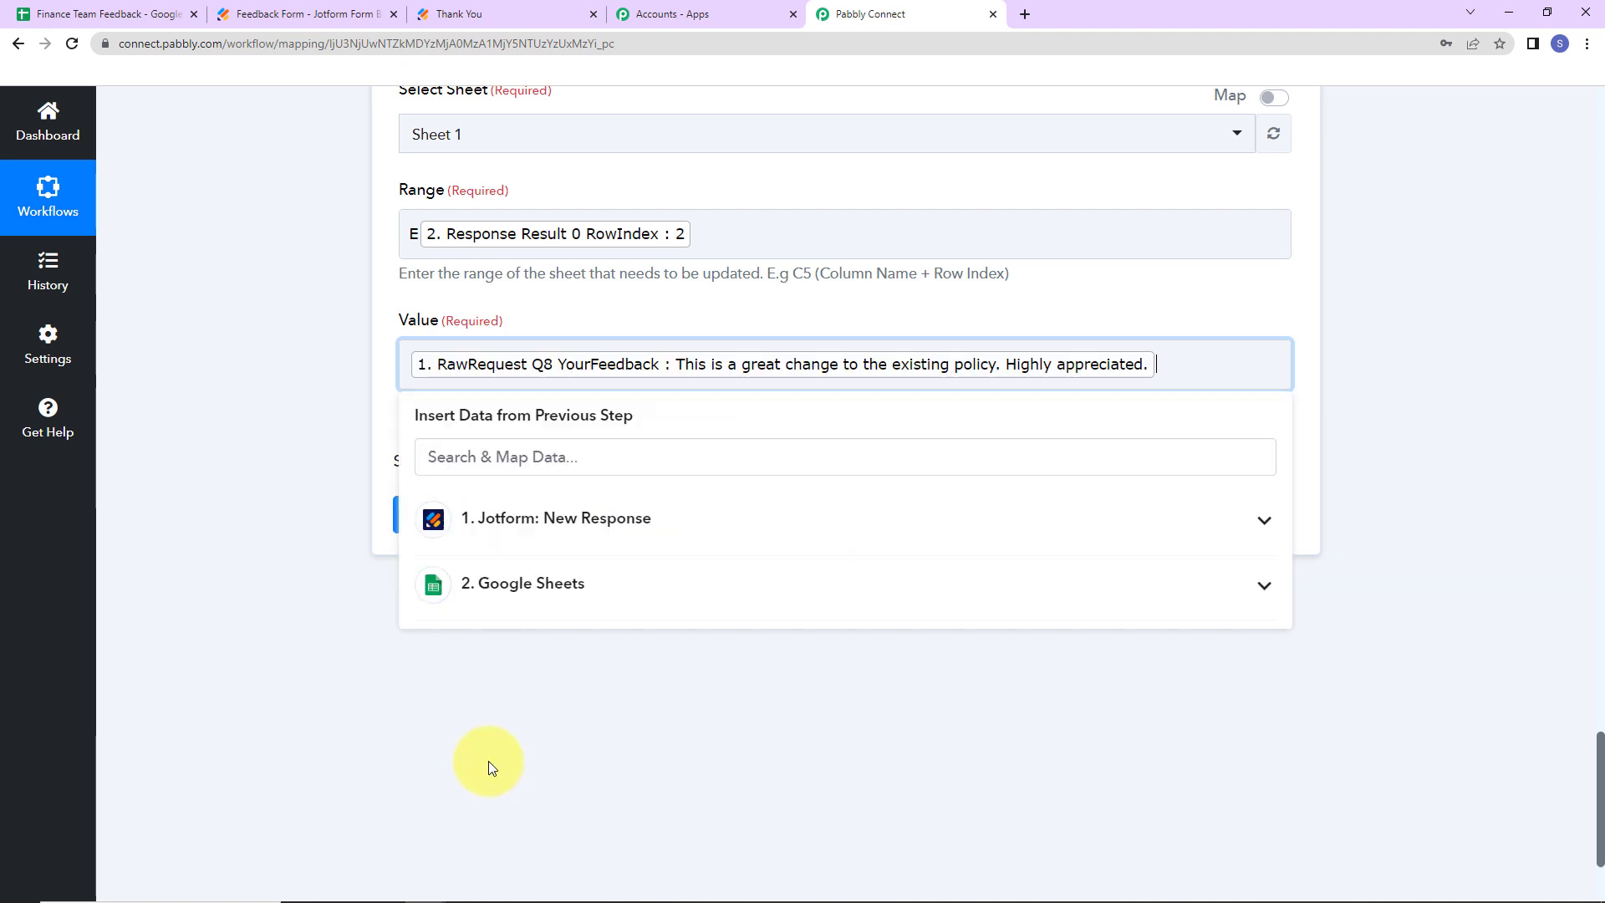
left_click(308, 529)
left_click(516, 524)
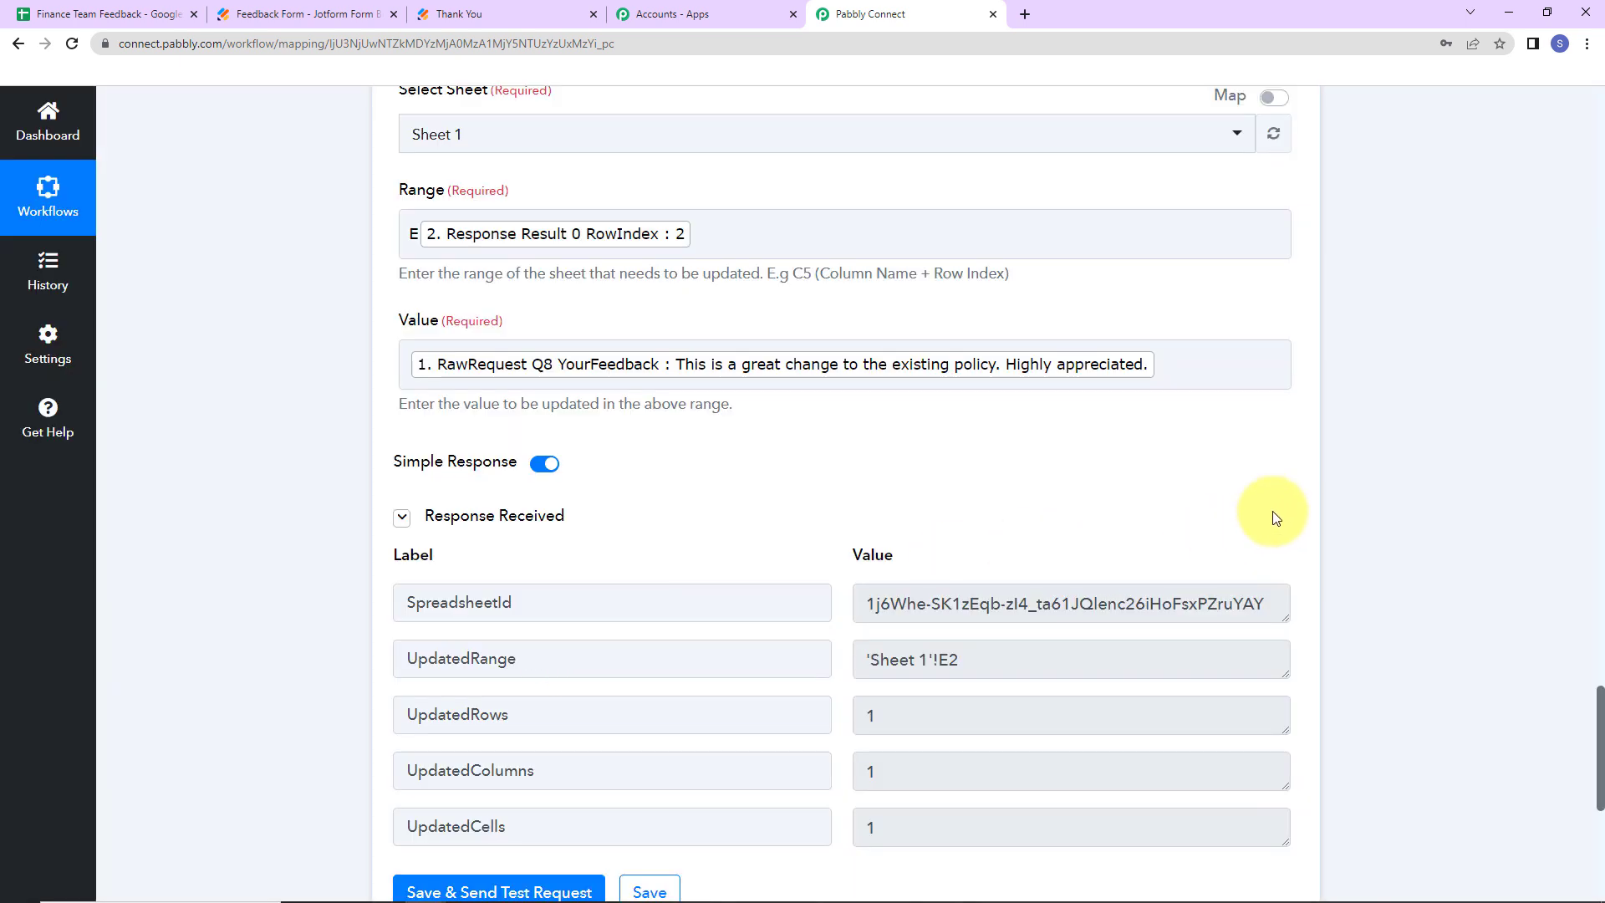
left_click(125, 14)
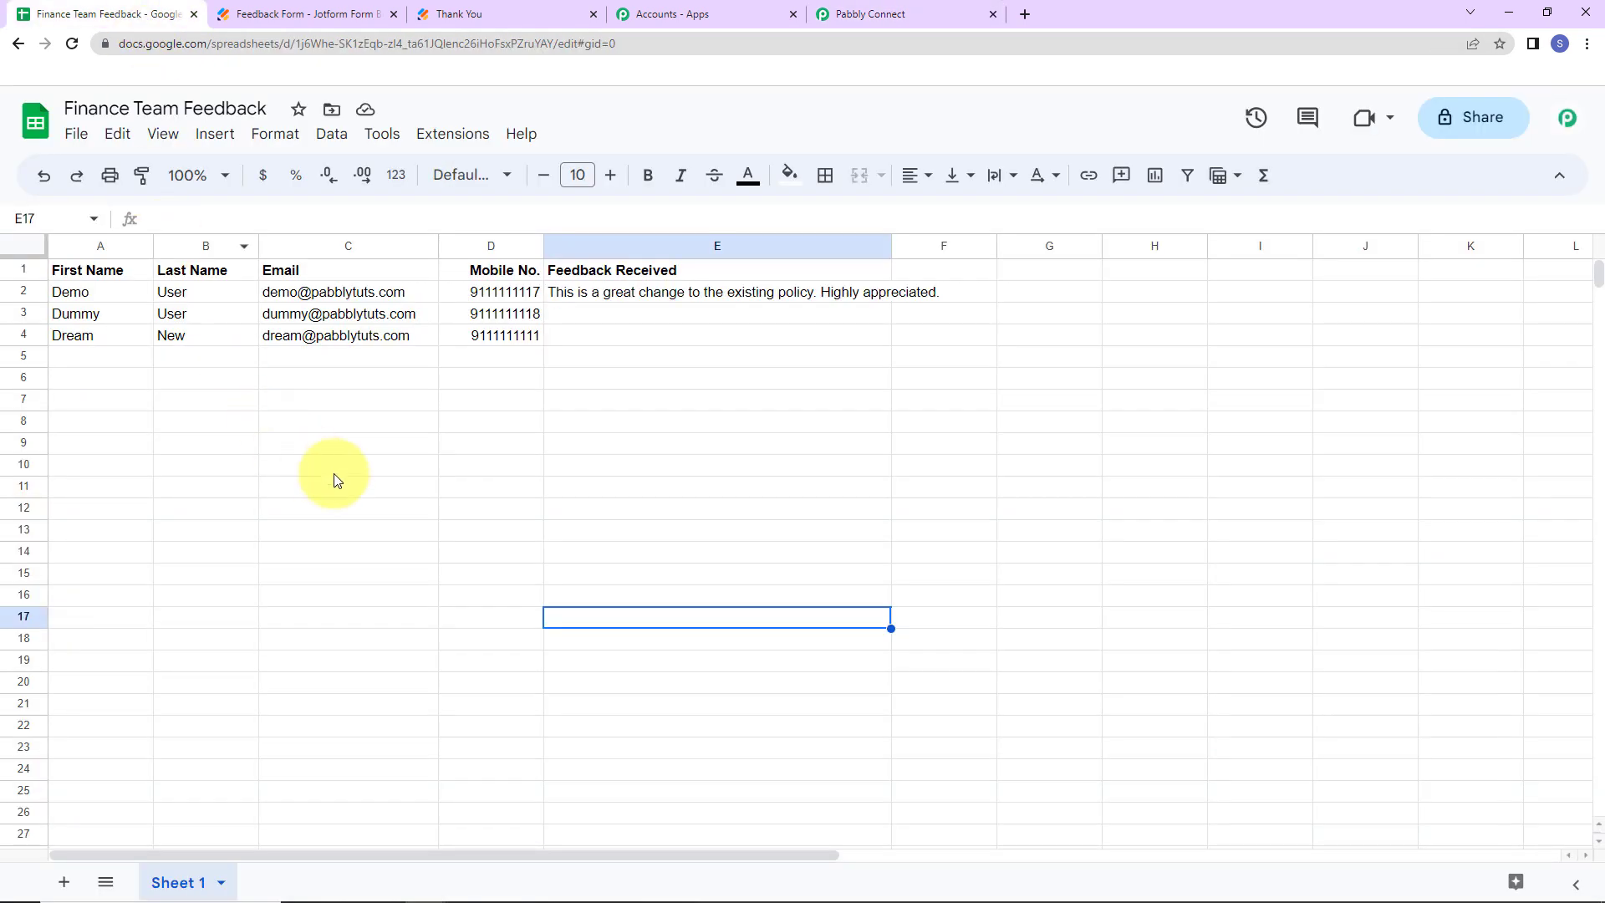
- Widen the Feedback Received column E so the feedback fits
left_click(890, 237)
left_click_drag(888, 242, 943, 242)
left_click(1024, 335)
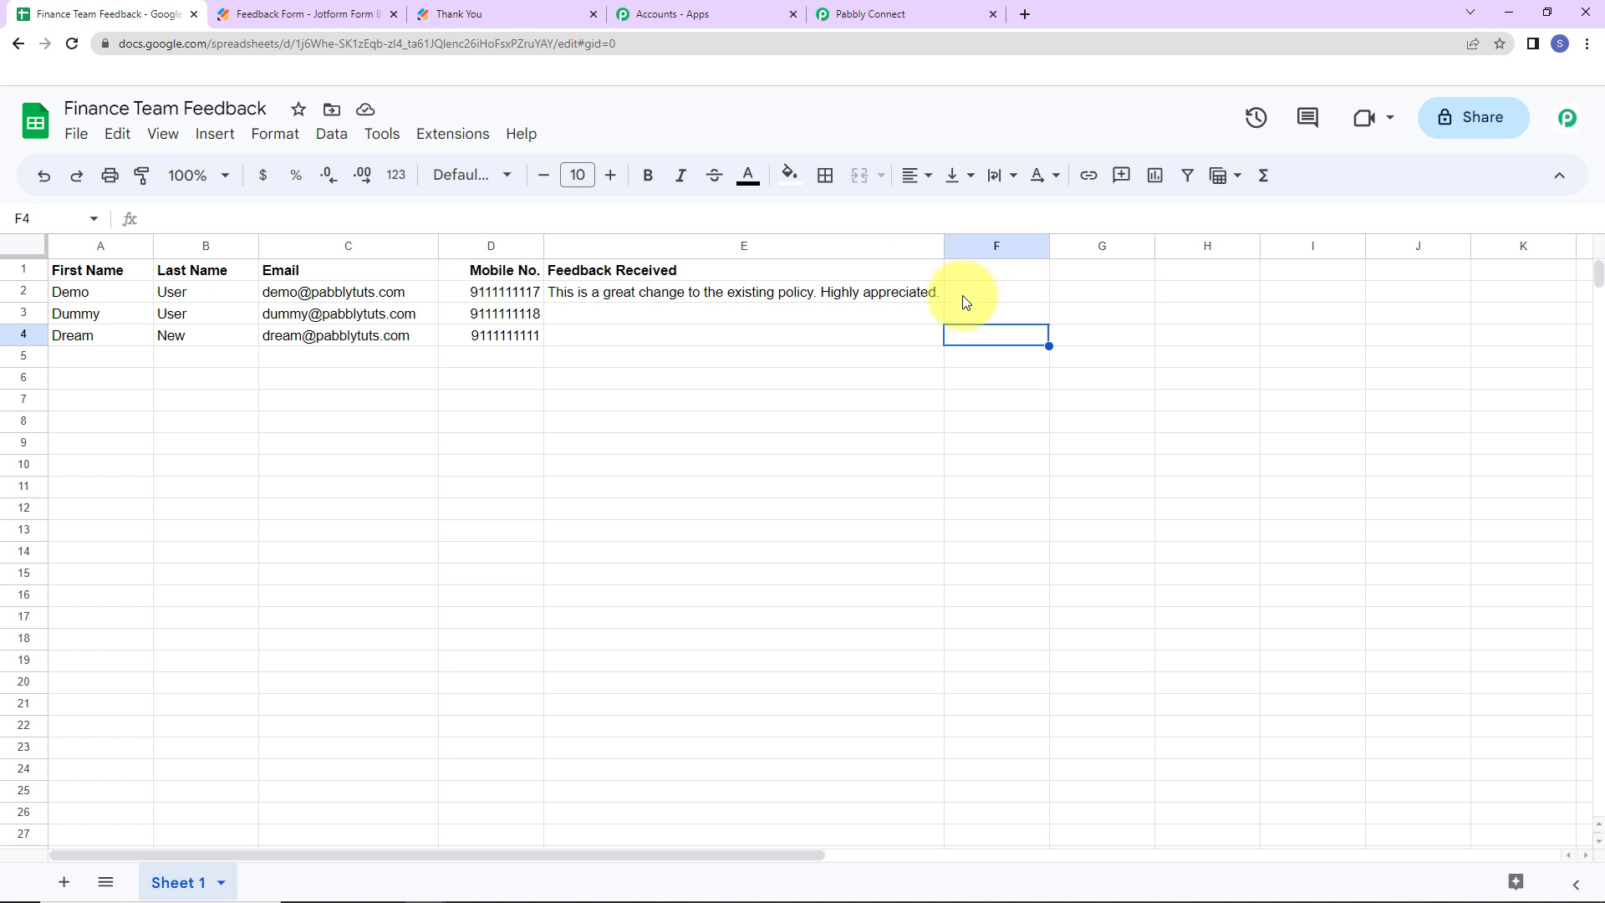
- Open the live New HR Policy Feedback Form in a new tab from Jotform's publish page
left_click(322, 14)
left_click(1000, 461)
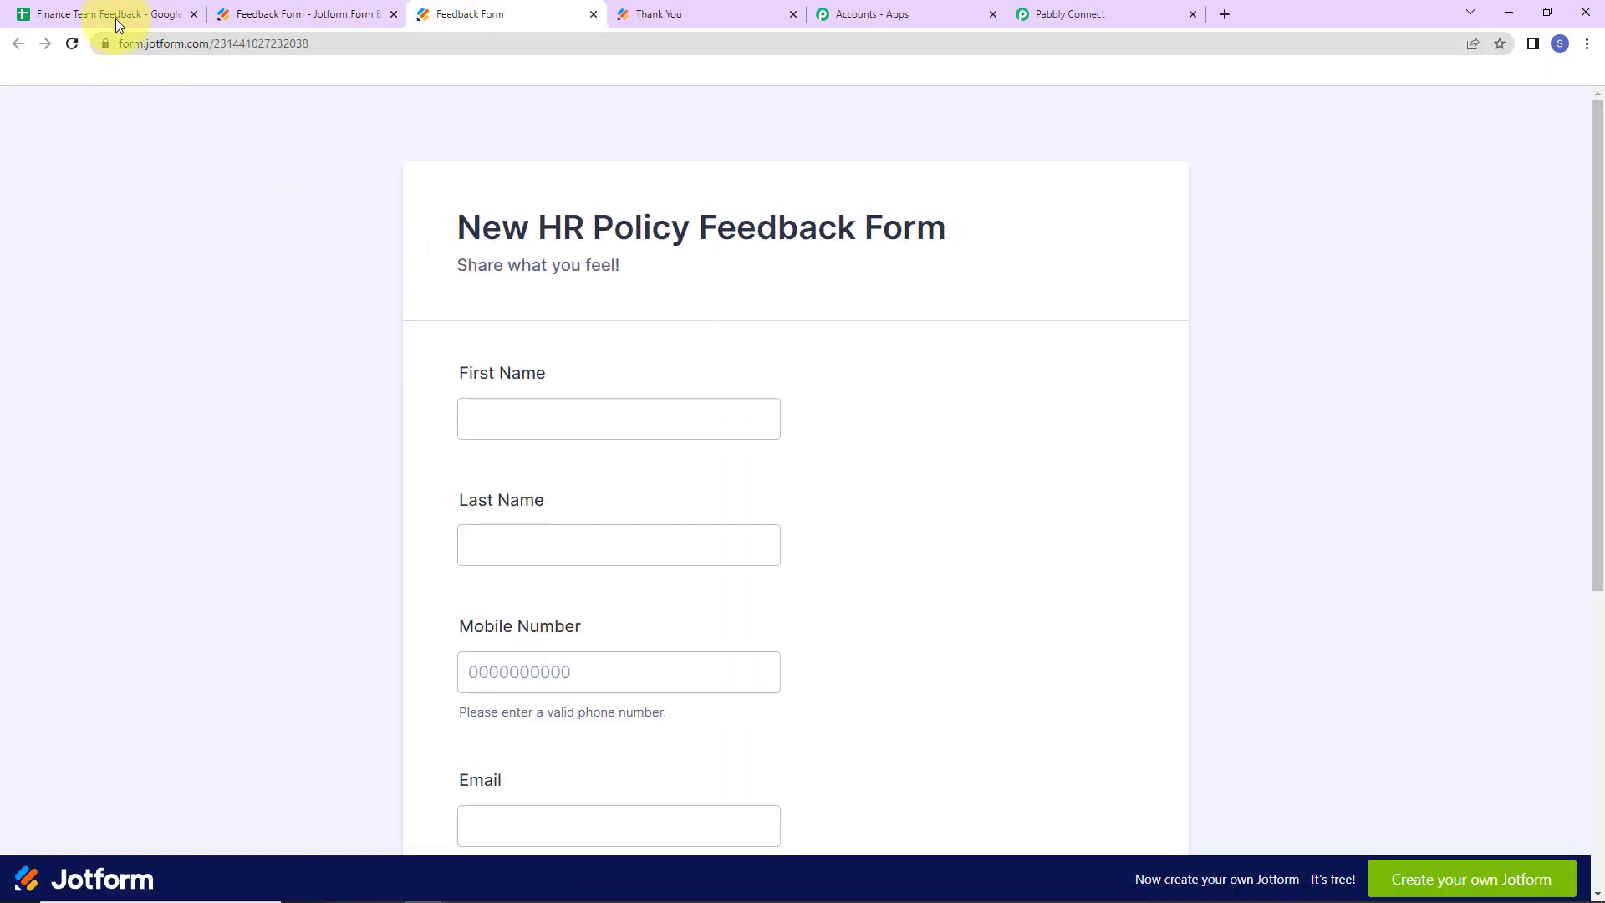
left_click(116, 18)
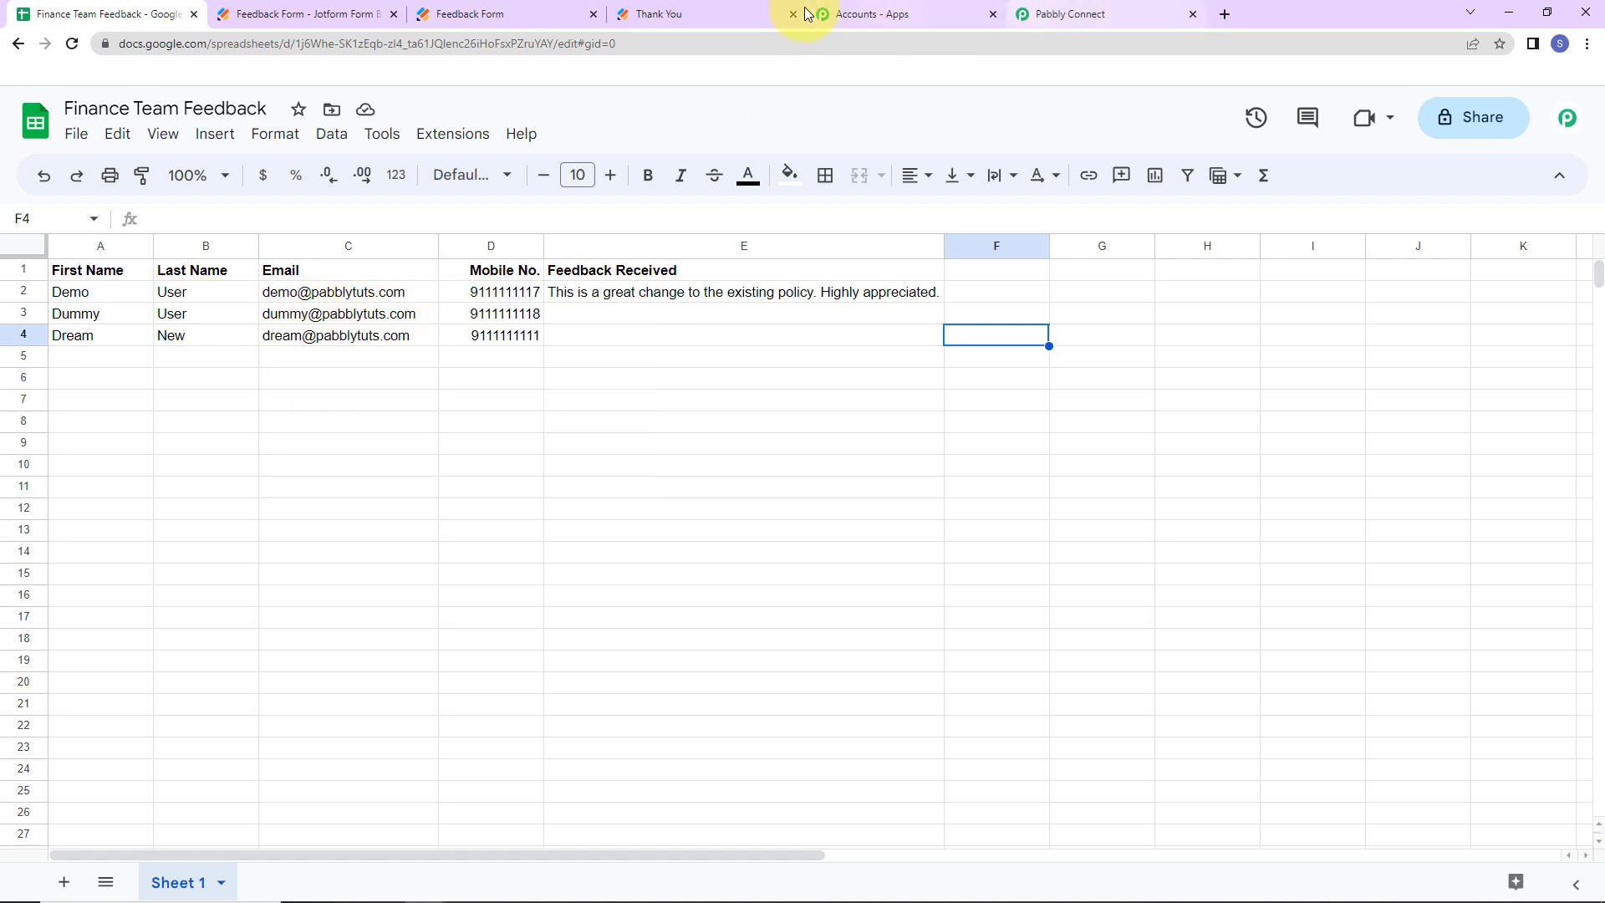
left_click(528, 12)
- Fill in the contact's first name, last name, mobile number and e-mail on the form
left_click(537, 402)
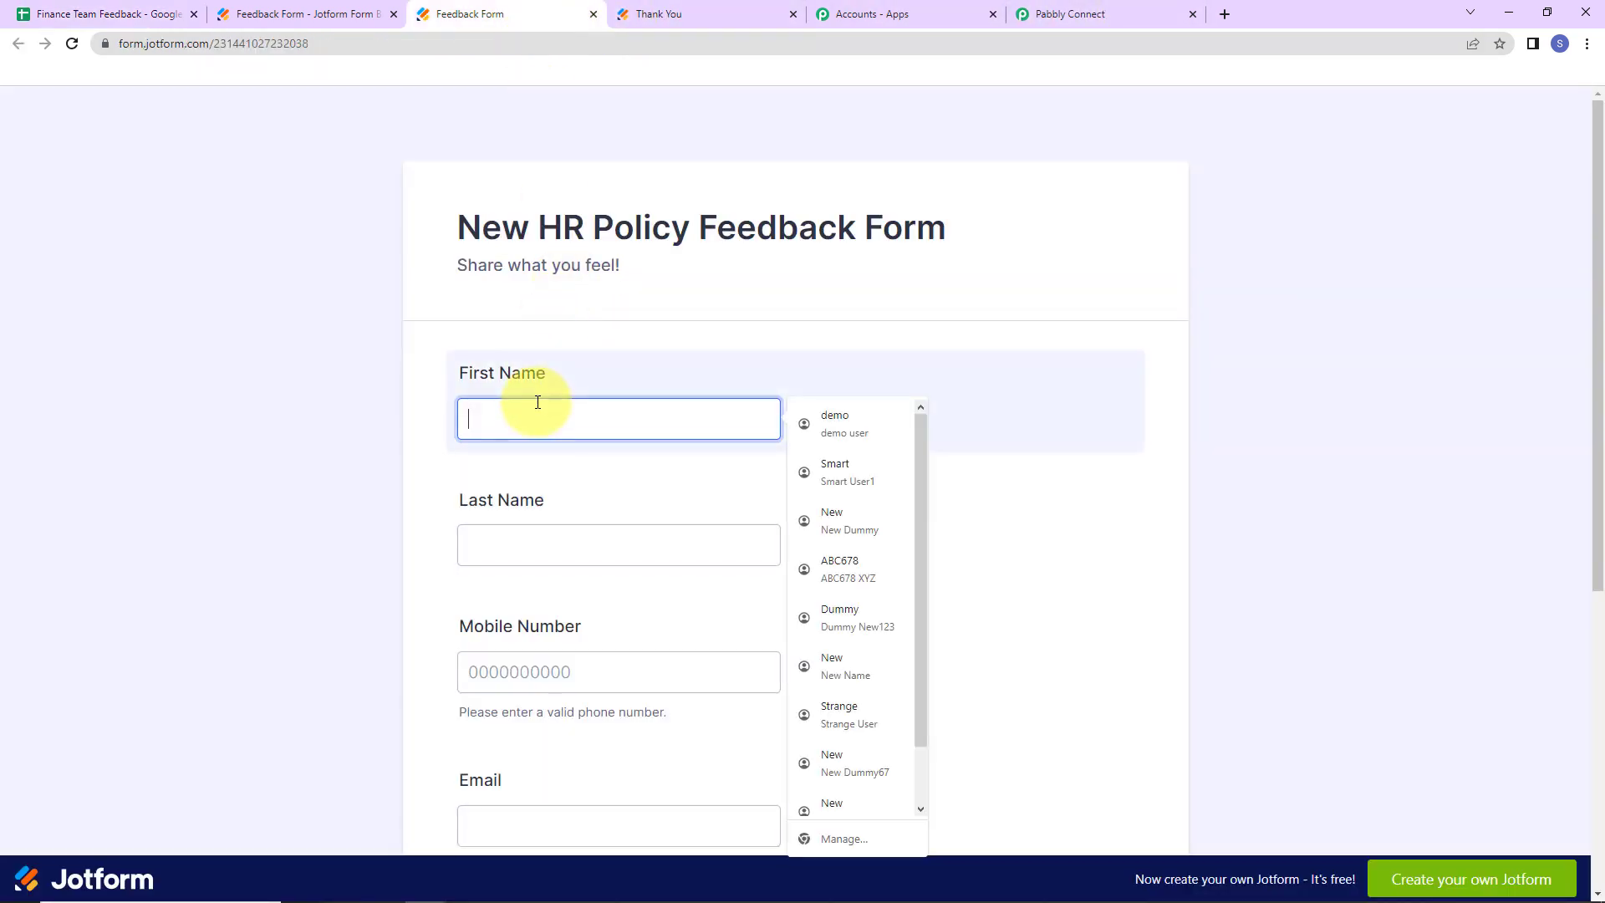
type("Dummy")
key("Tab")
type("User")
key("Tab")
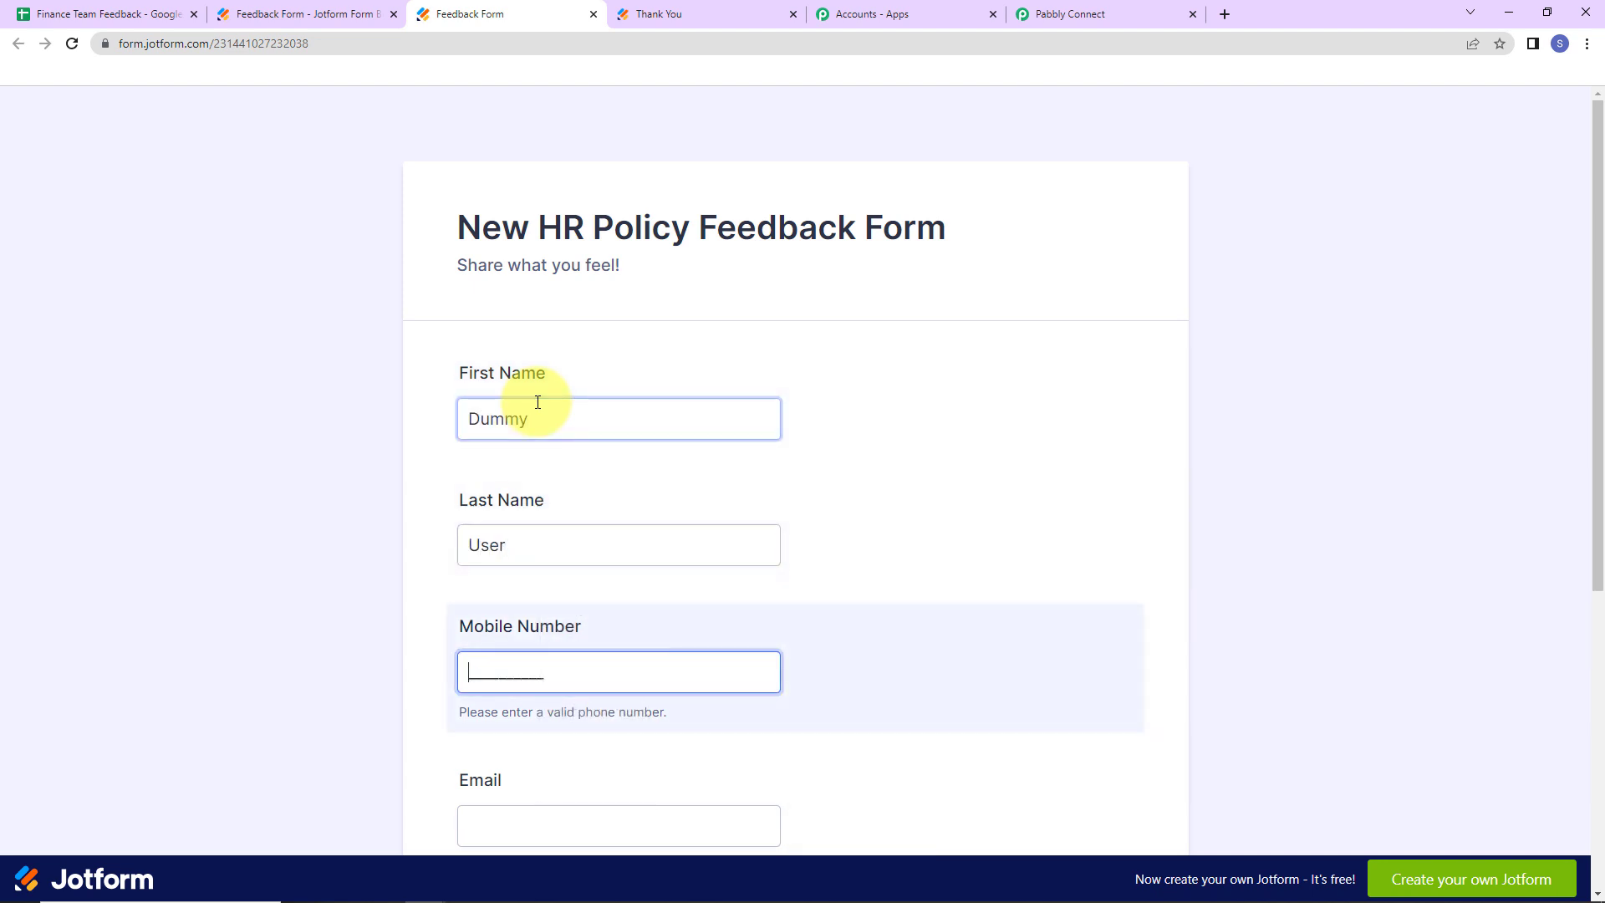
type("9111111118")
key("Tab")
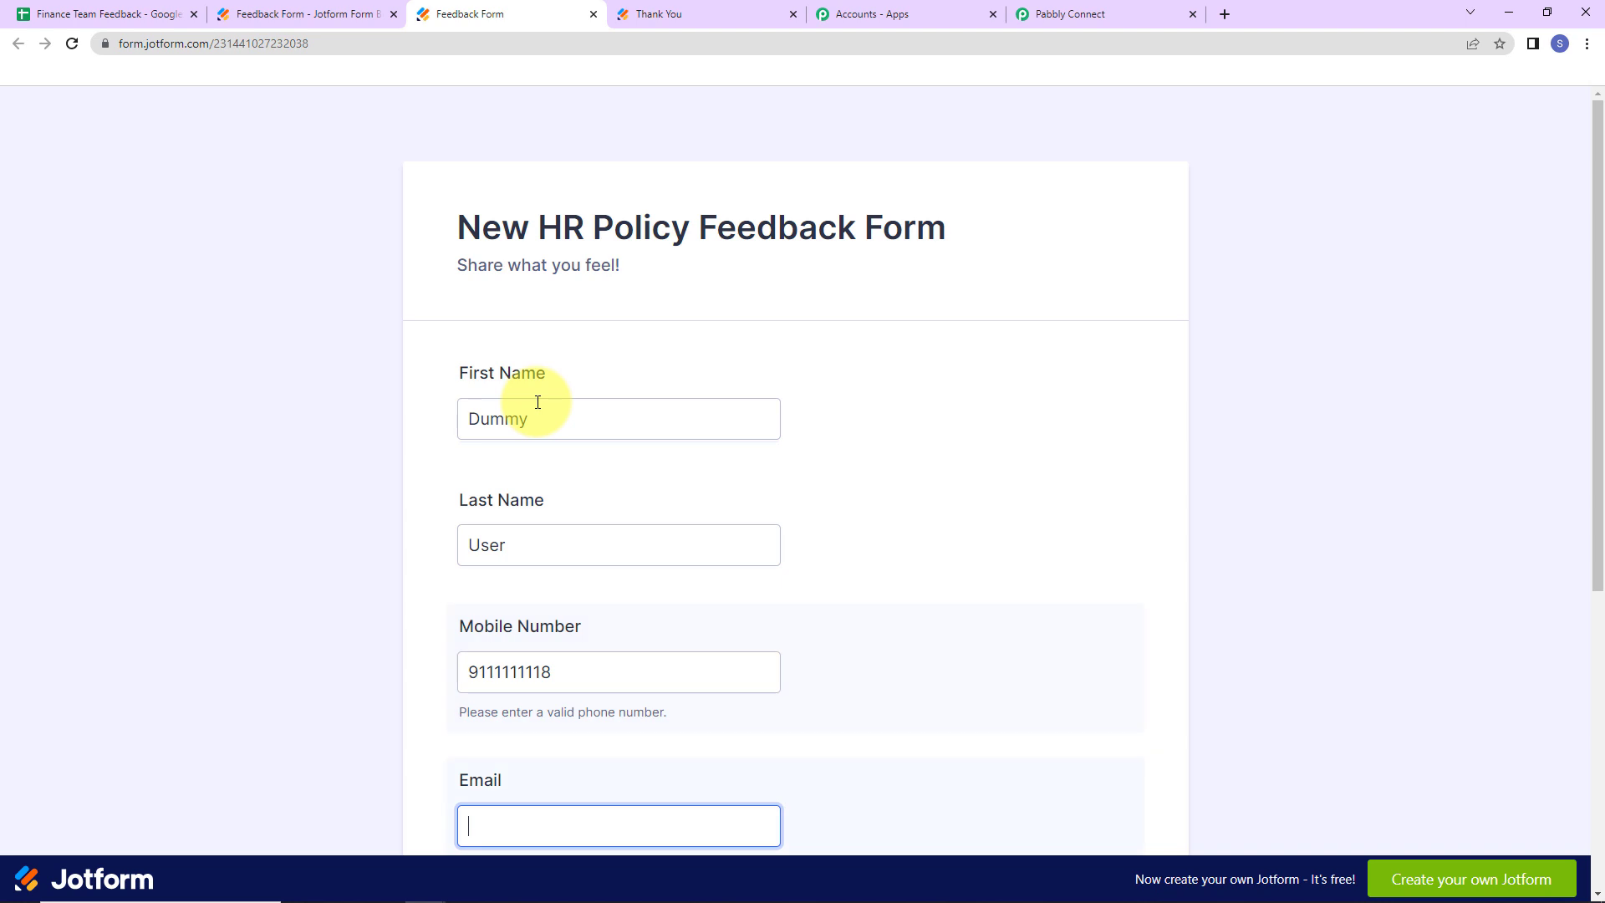
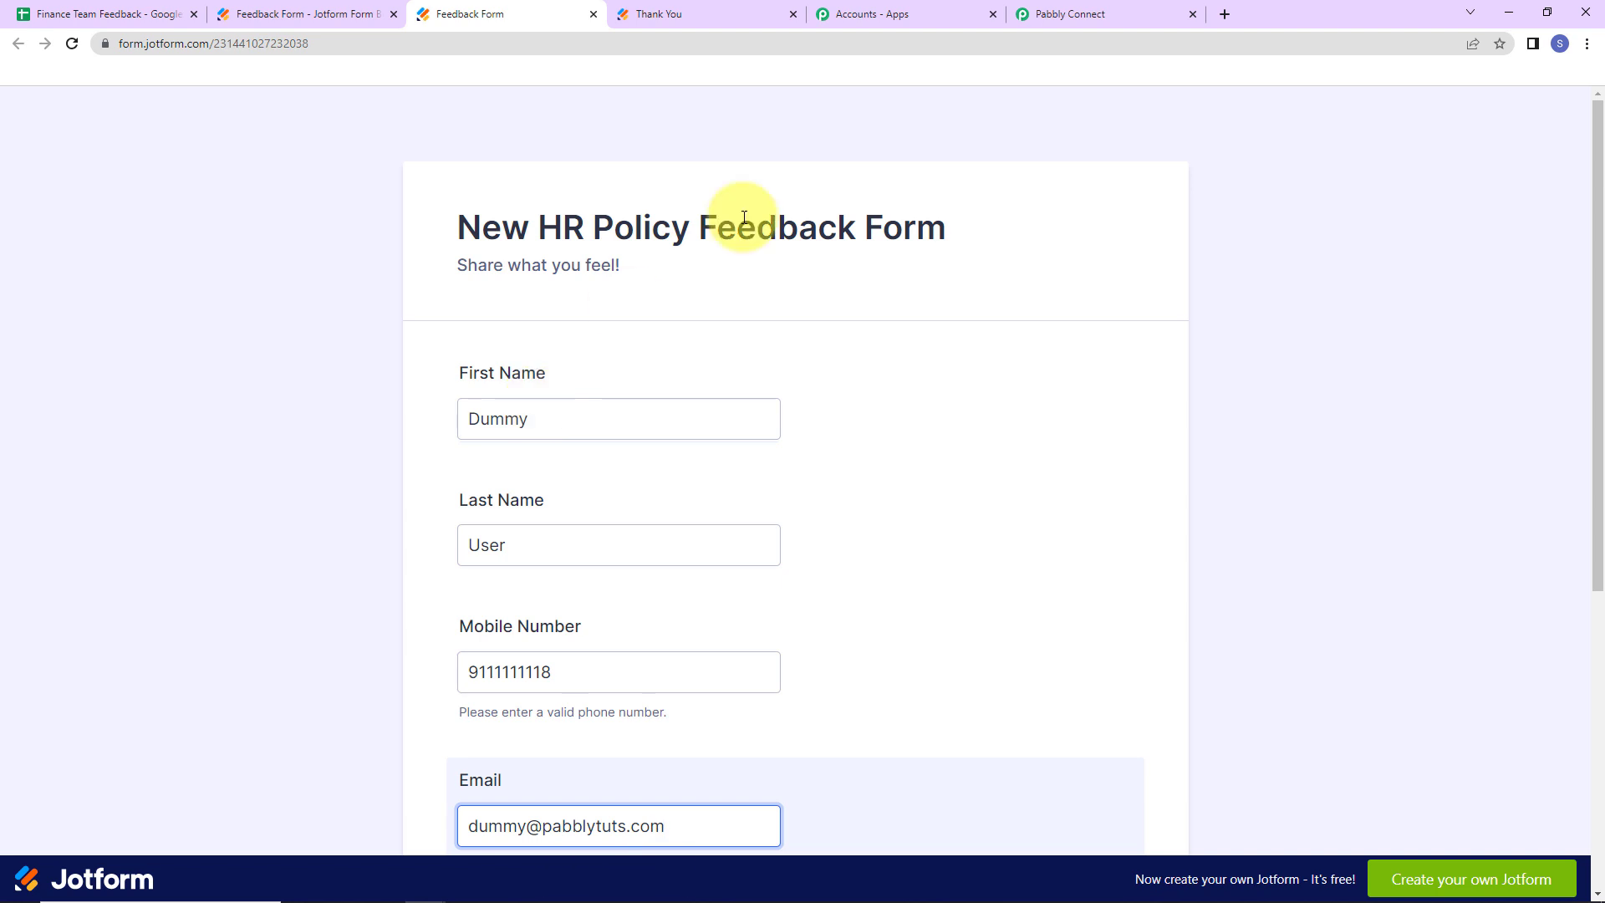
- Submit the feedback 'I am not okay with the new policy.' and confirm it reached the sheet
scroll(916, 203, "down", 5)
left_click(697, 610)
type("I am not okay with the new policy.")
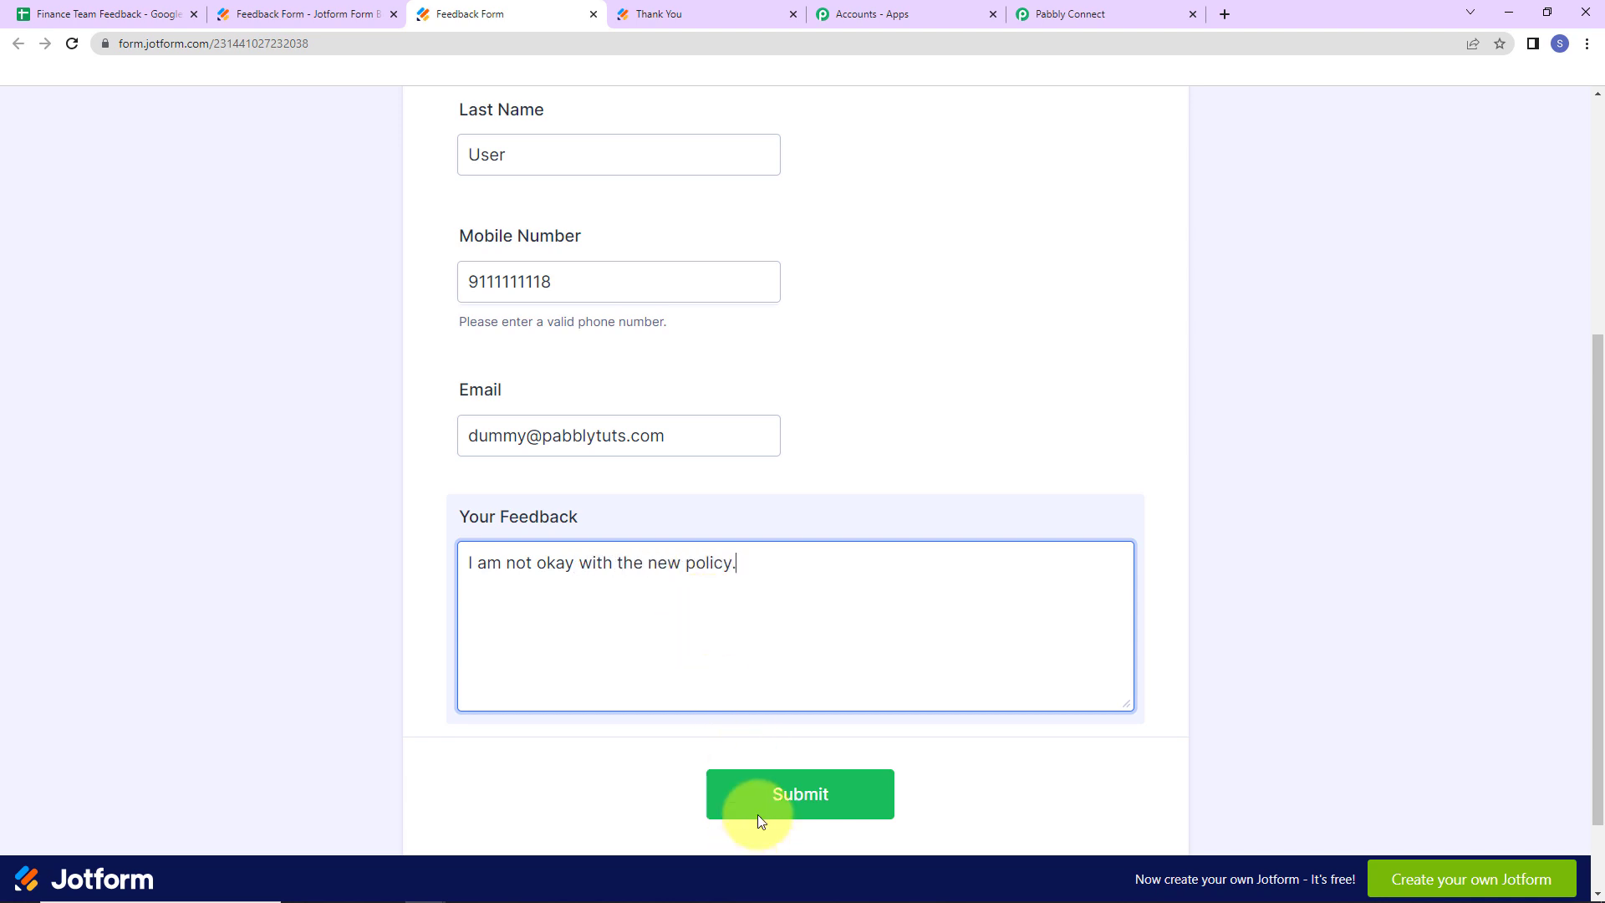
left_click(764, 798)
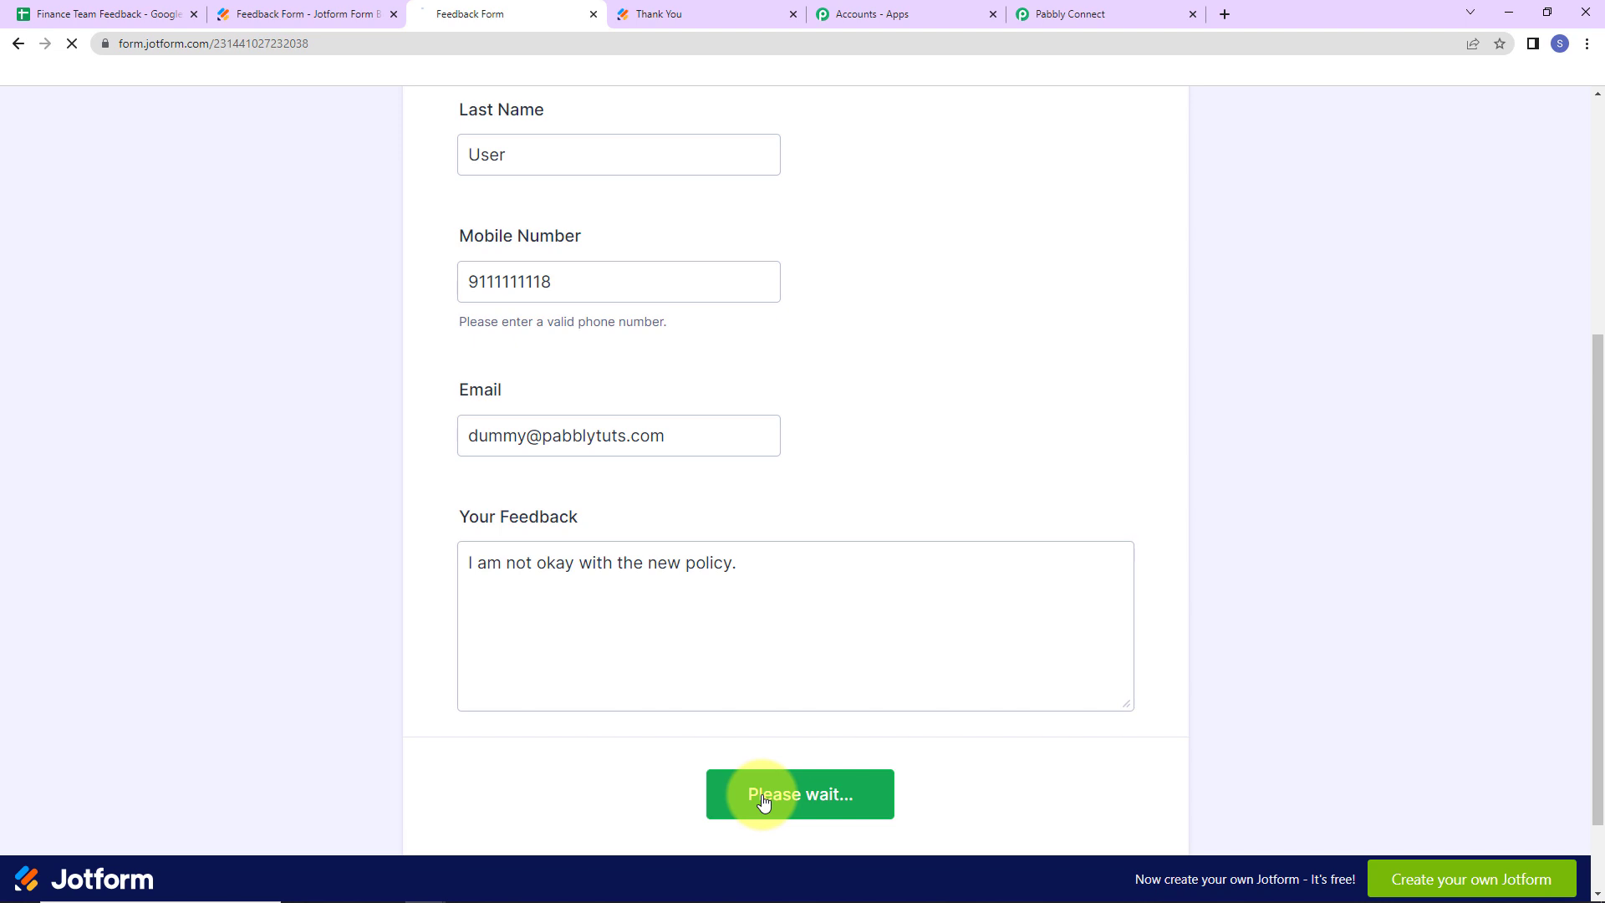
left_click(142, 12)
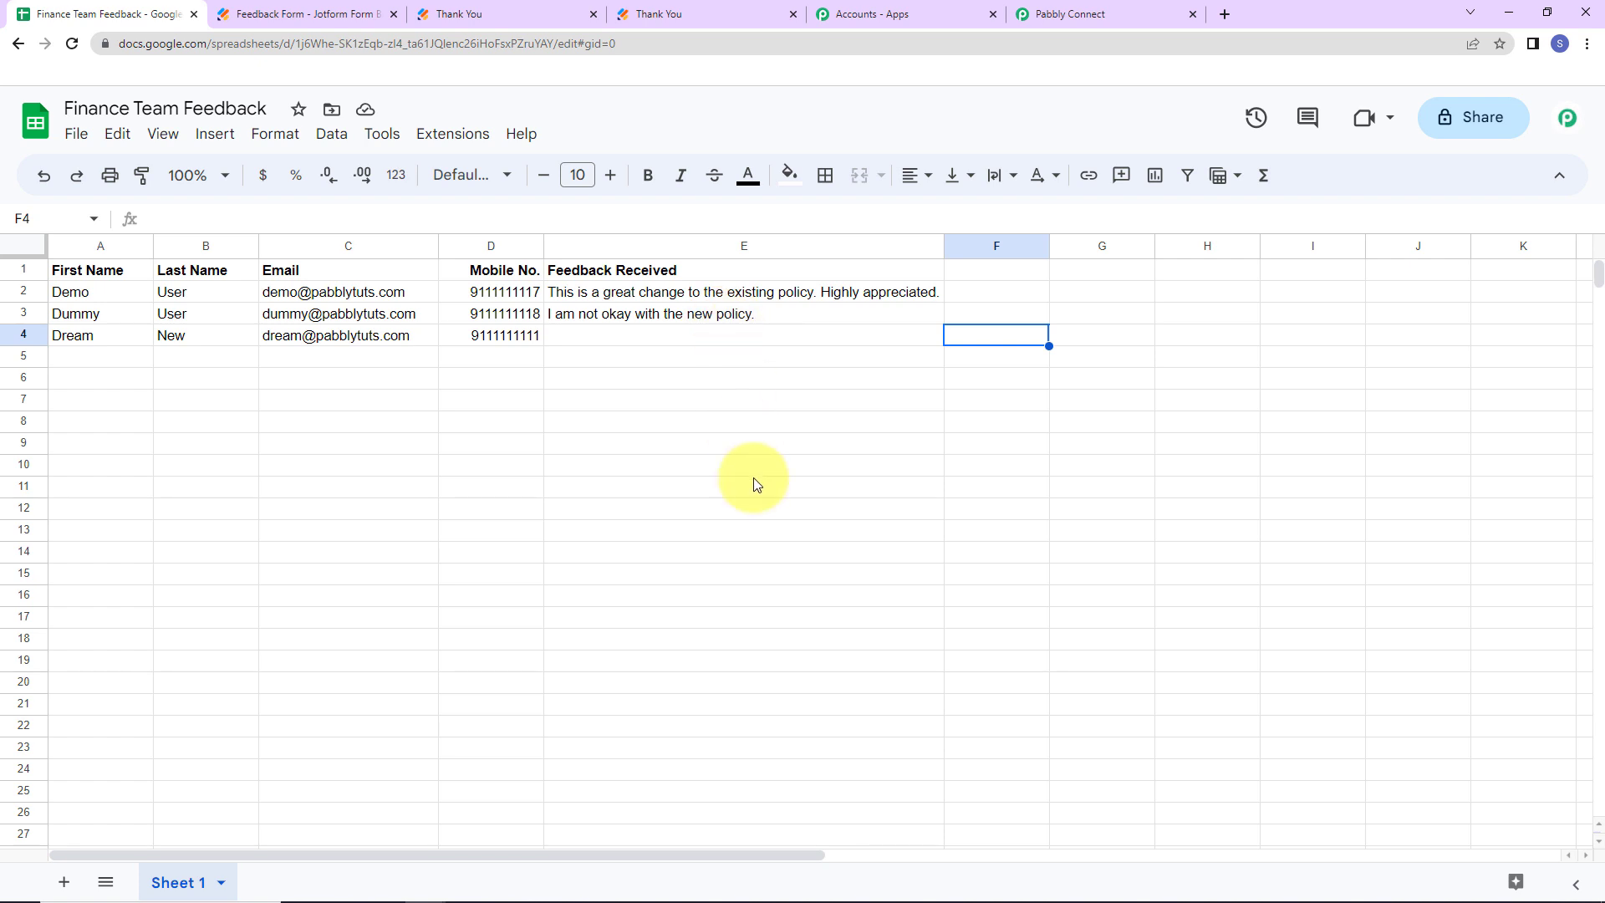
left_click(1051, 14)
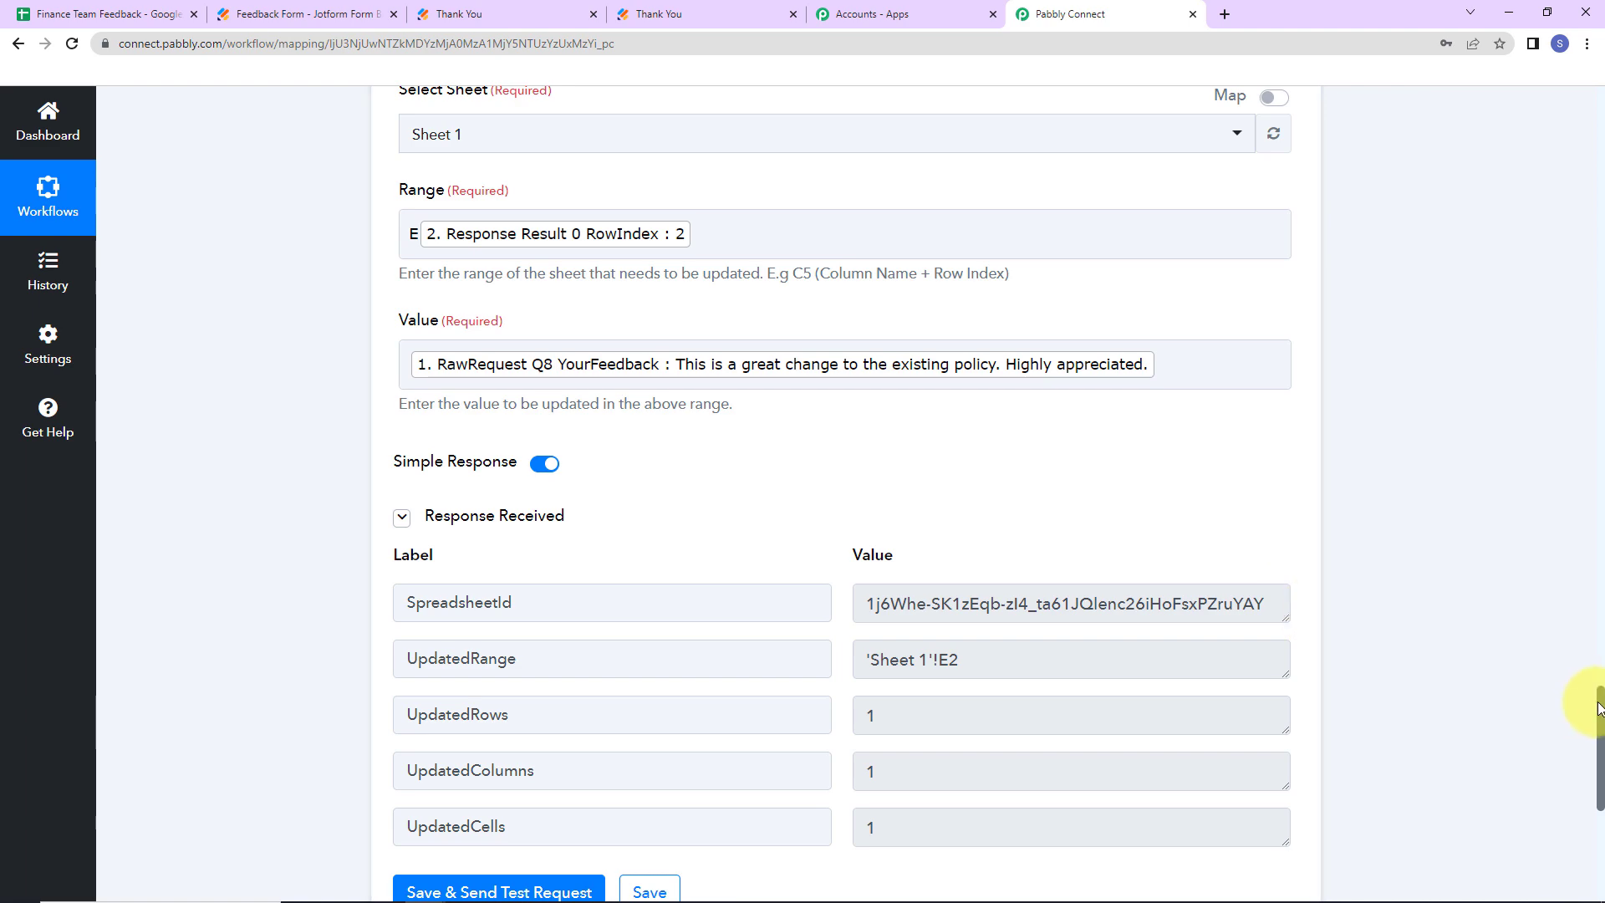
- Collapse the Jotform New Response and Lookup Spreadsheet Rows steps to show the workflow outline
left_click_drag(1597, 679, 1569, 118)
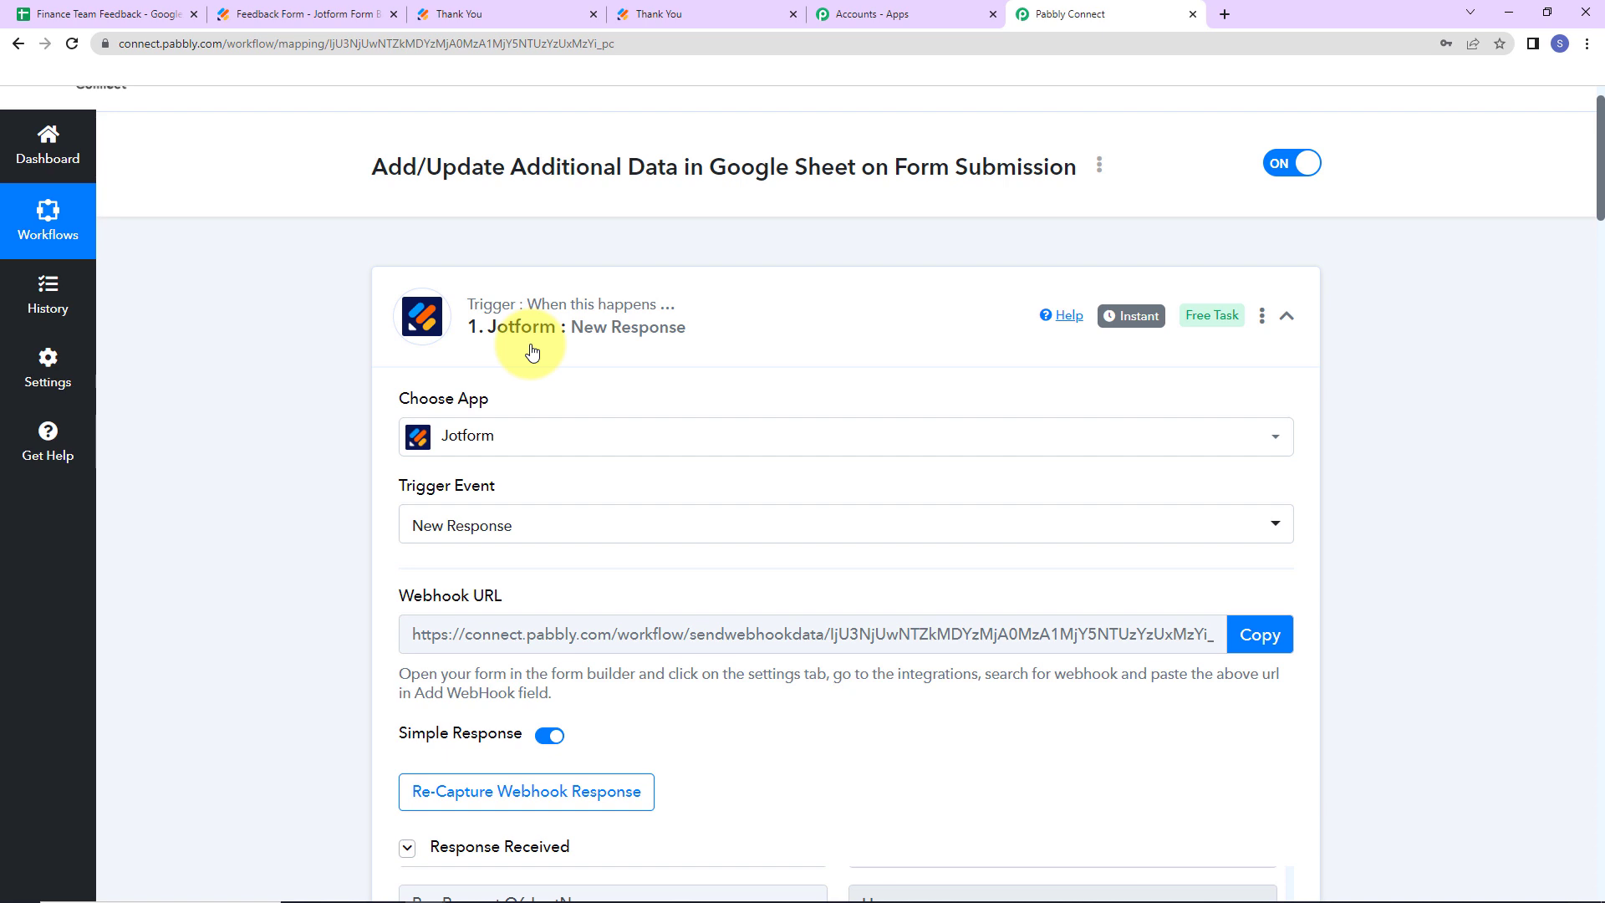
left_click(1285, 318)
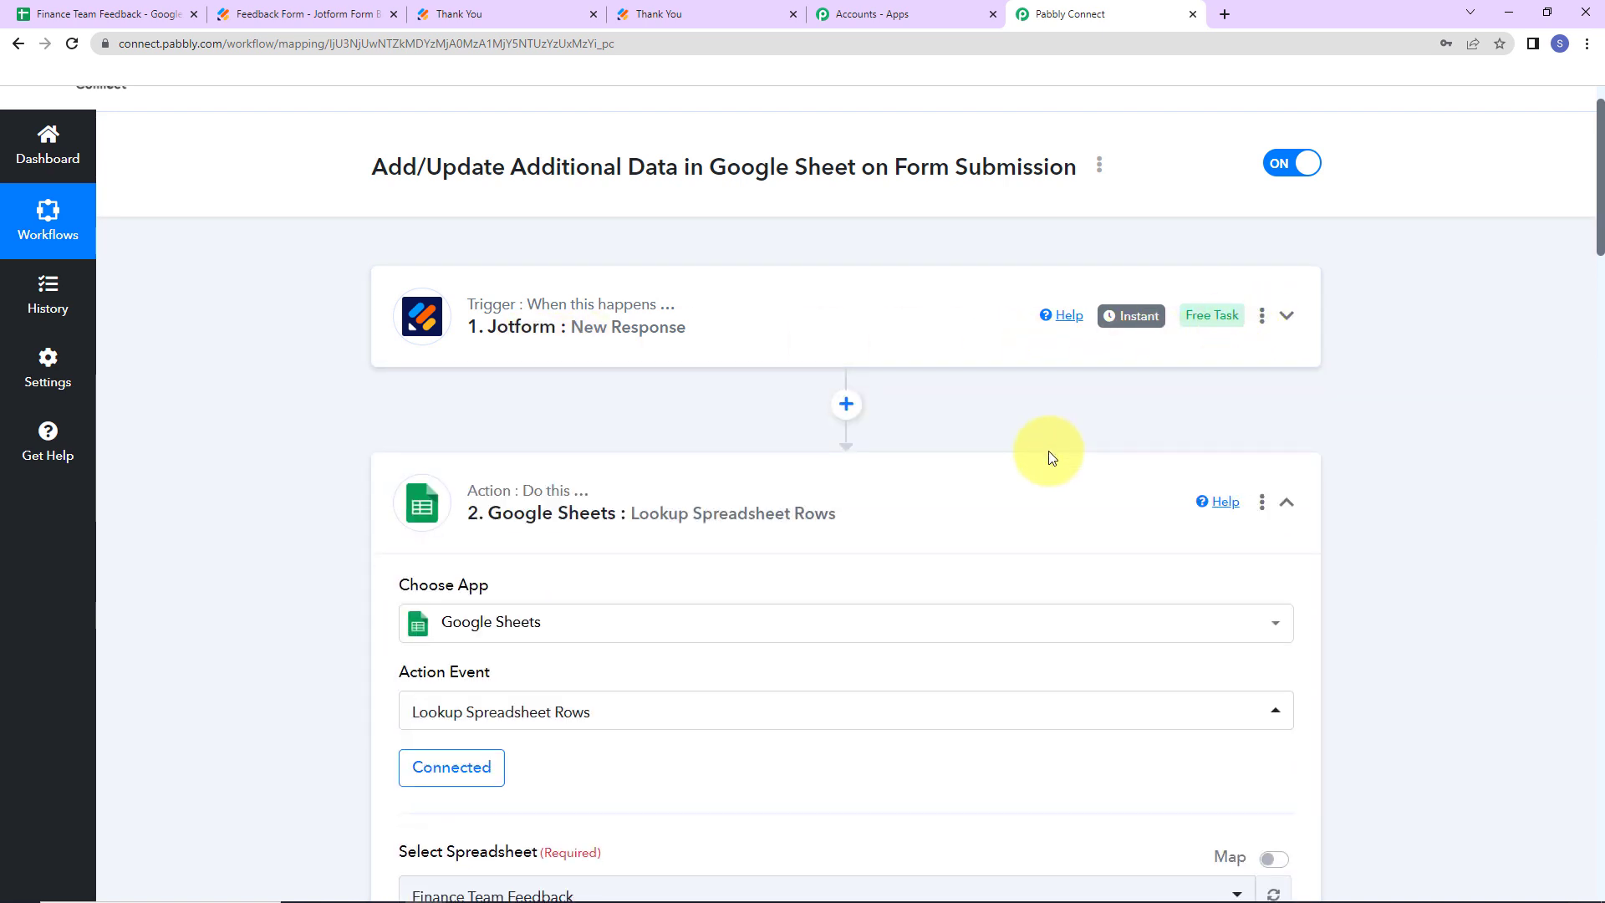
left_click(1284, 505)
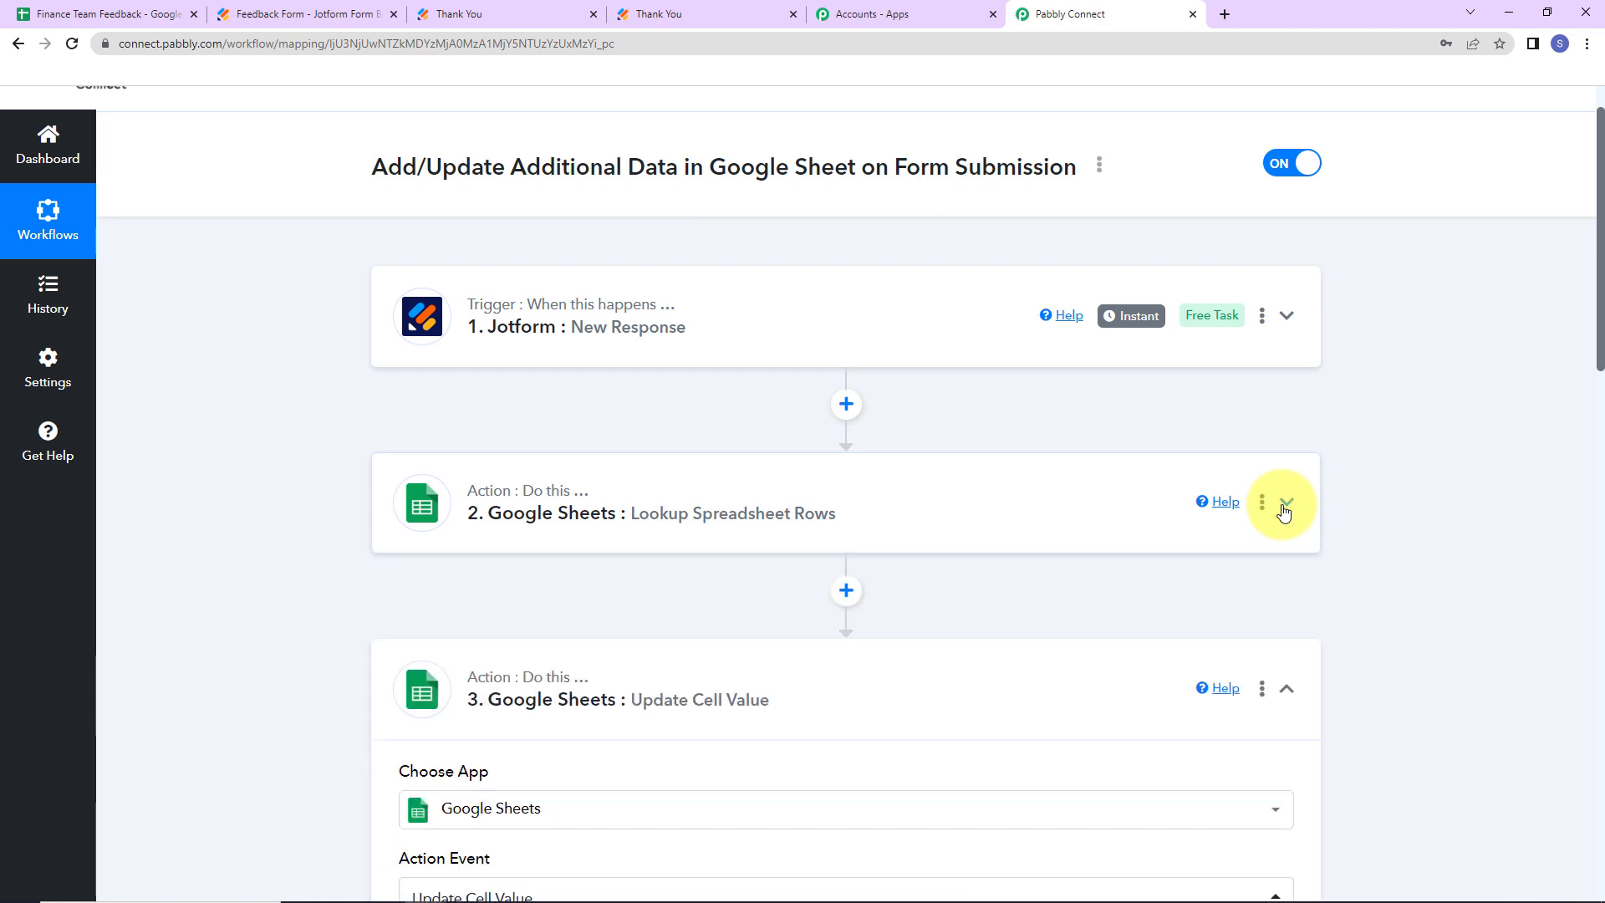